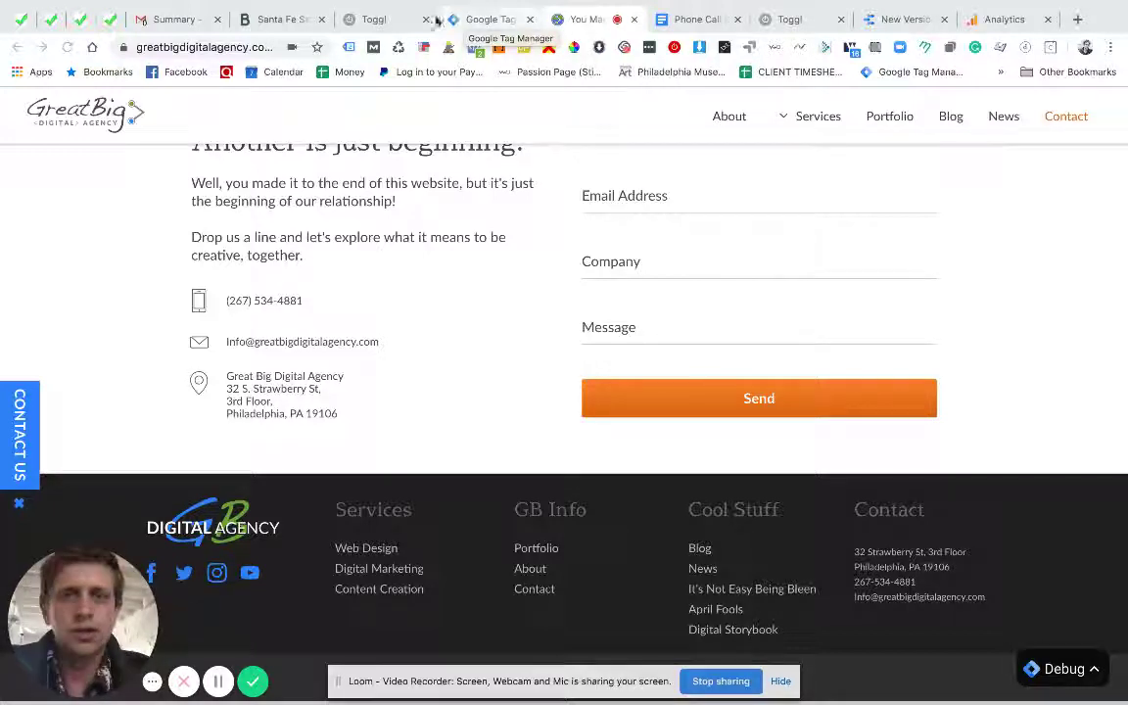
Close the Toggl tab and dismiss Tag Manager's Submit Changes panel to show the Triggers list
click(426, 20)
click(407, 21)
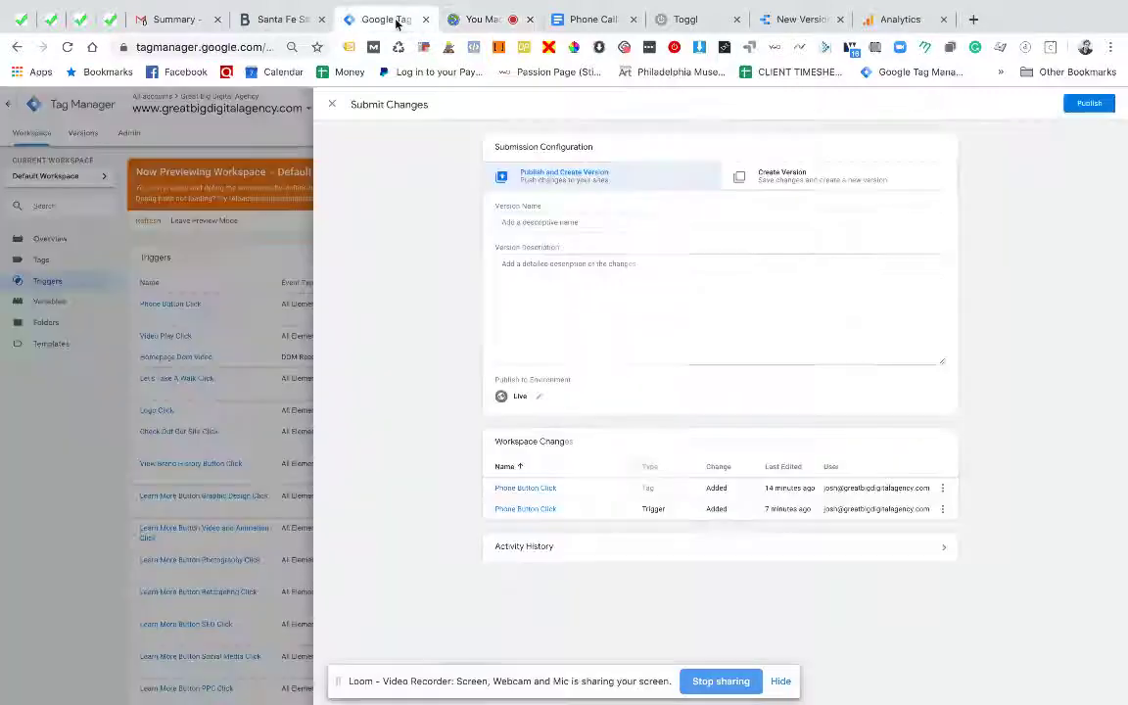
click(223, 217)
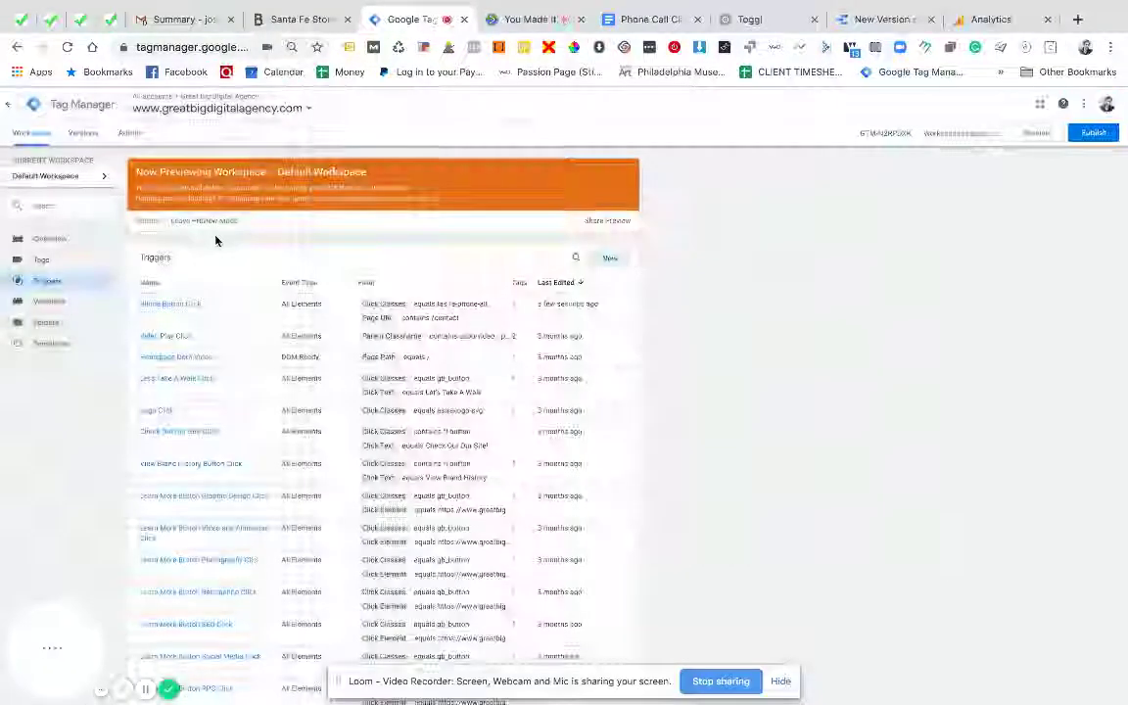
click(47, 259)
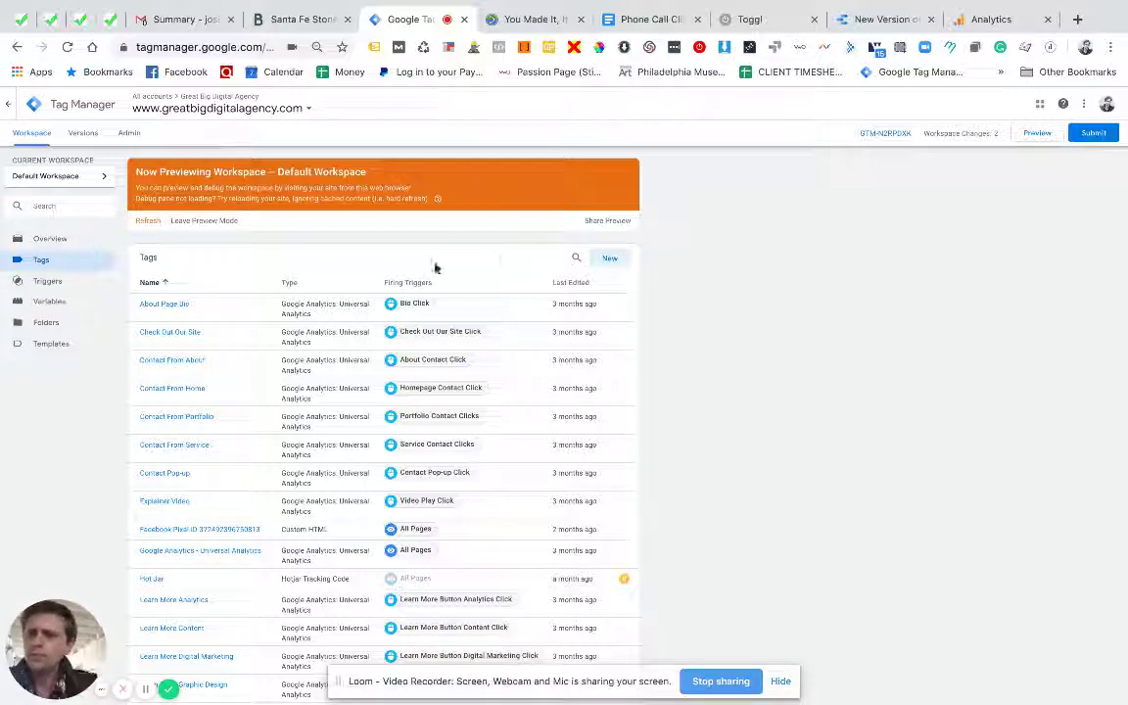
click(61, 280)
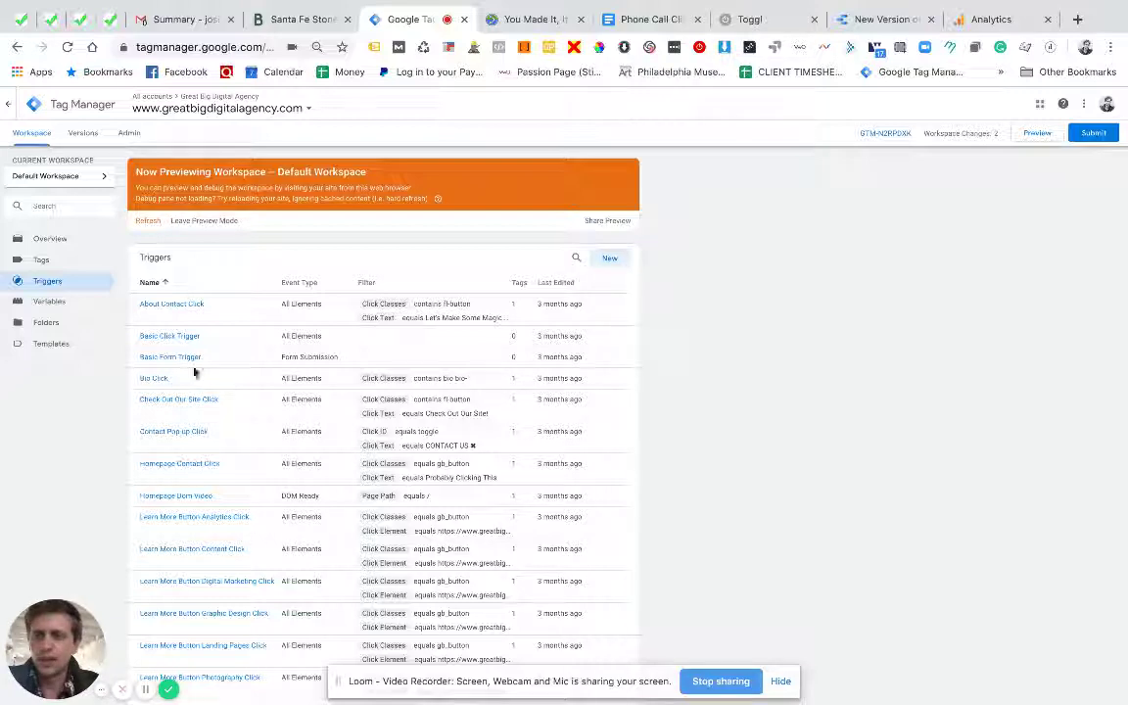
Inspect Basic Click Trigger, reload the previewed website, then close the trigger editor
click(185, 340)
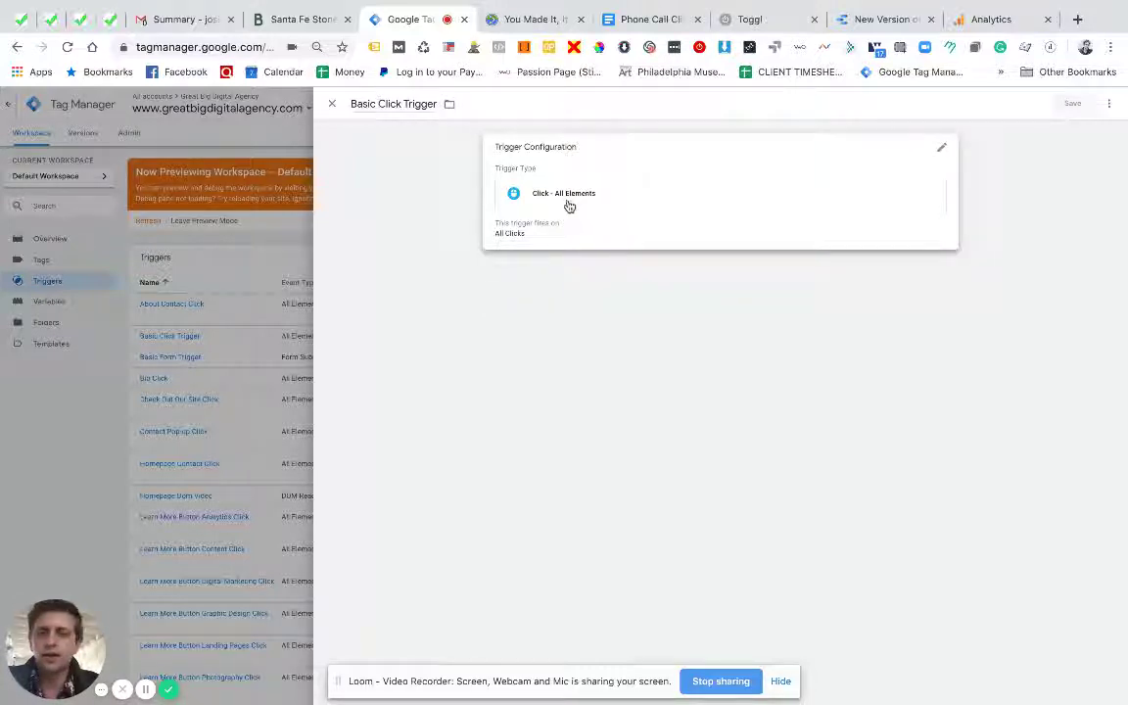
click(516, 28)
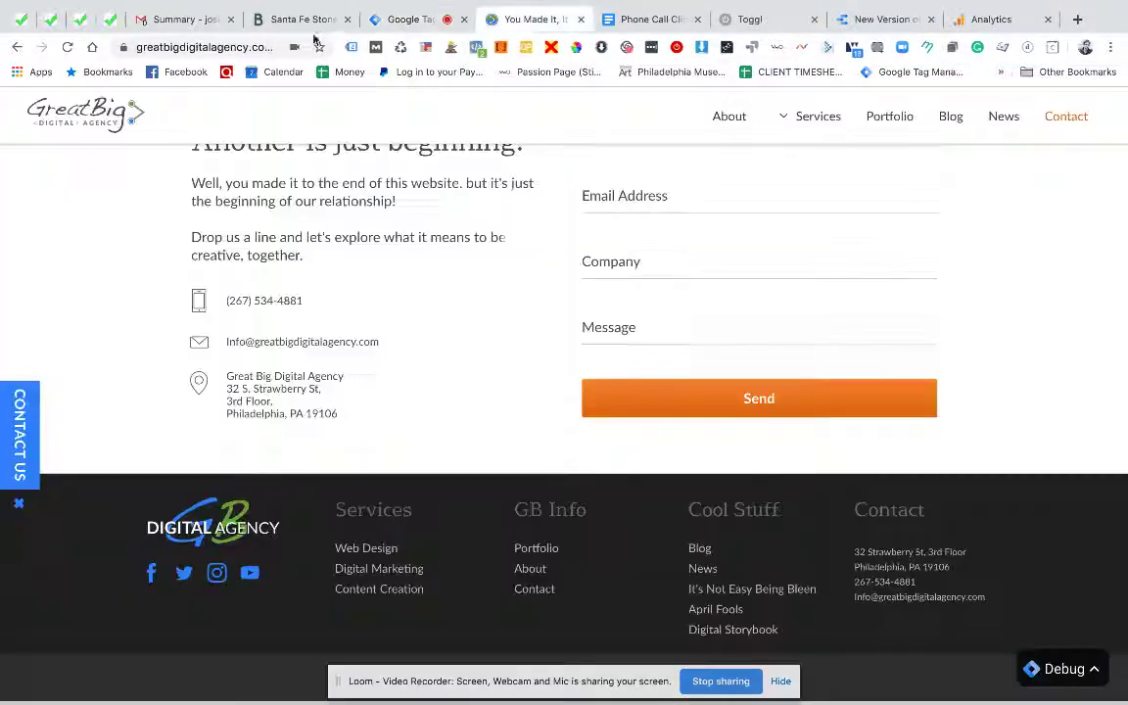
click(69, 47)
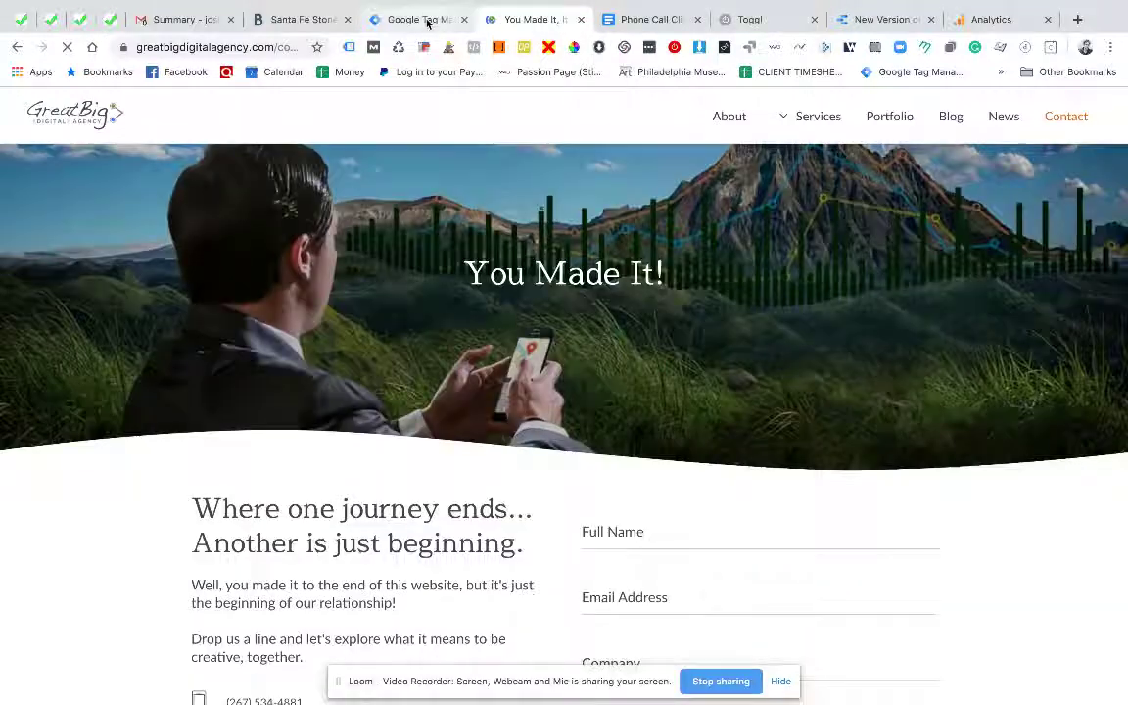
click(428, 21)
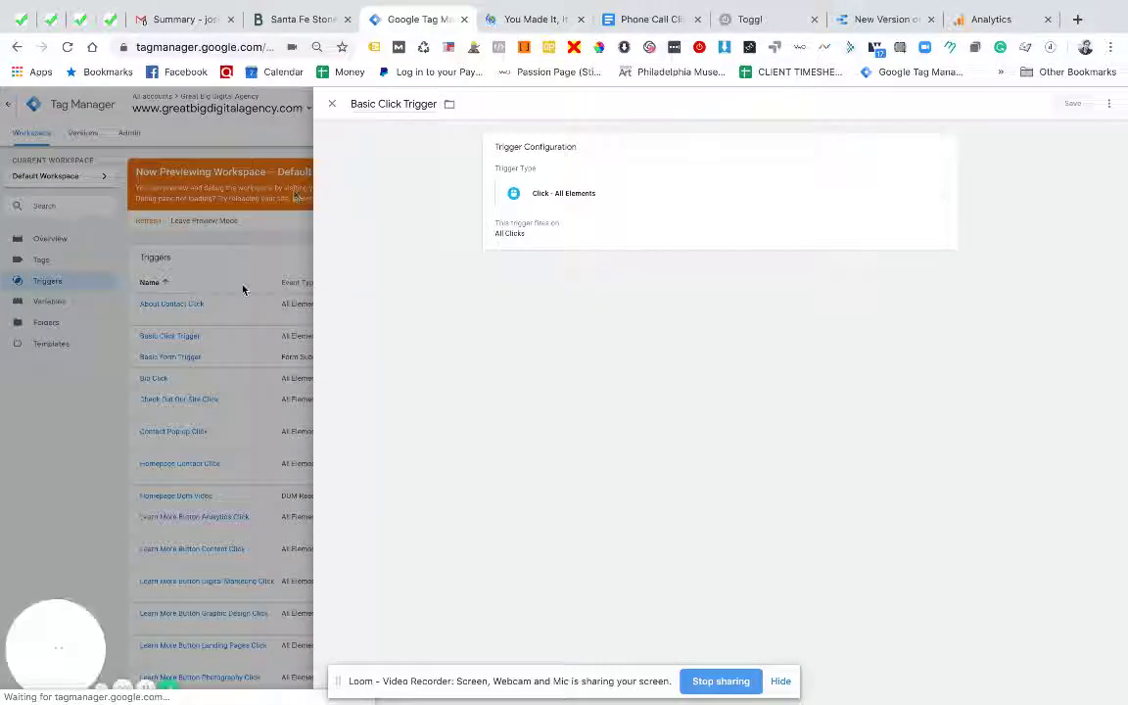
click(142, 223)
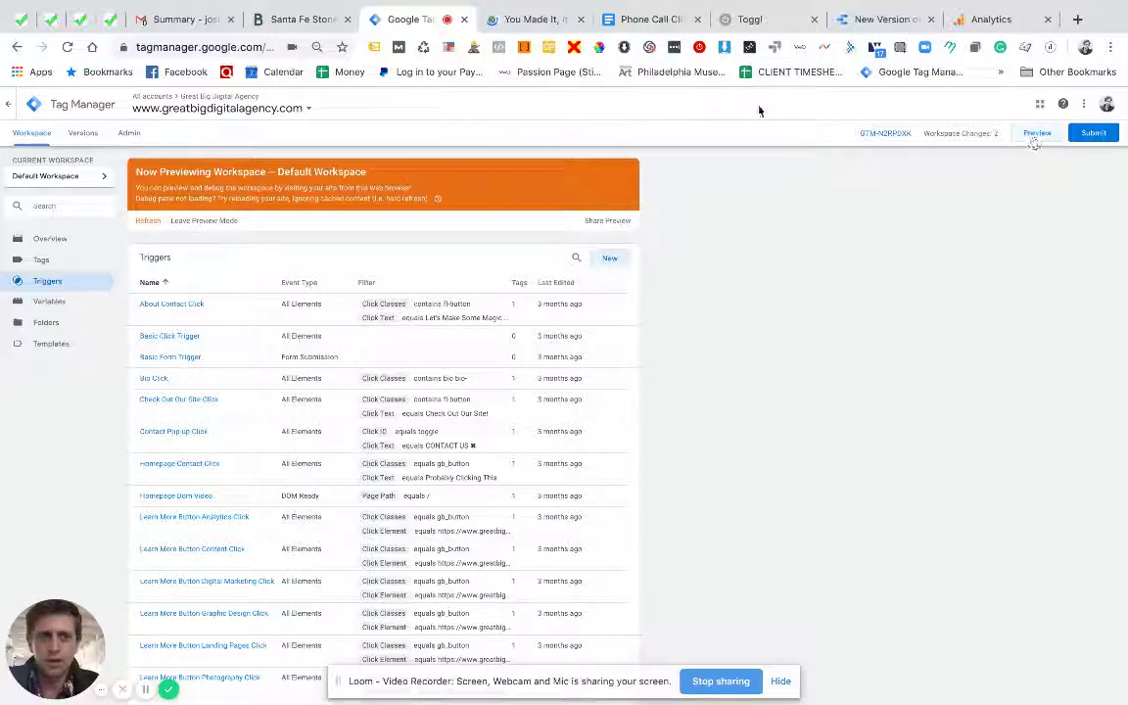
On the previewed site, click the footer phone link as a test and cancel the FaceTime prompt
click(529, 18)
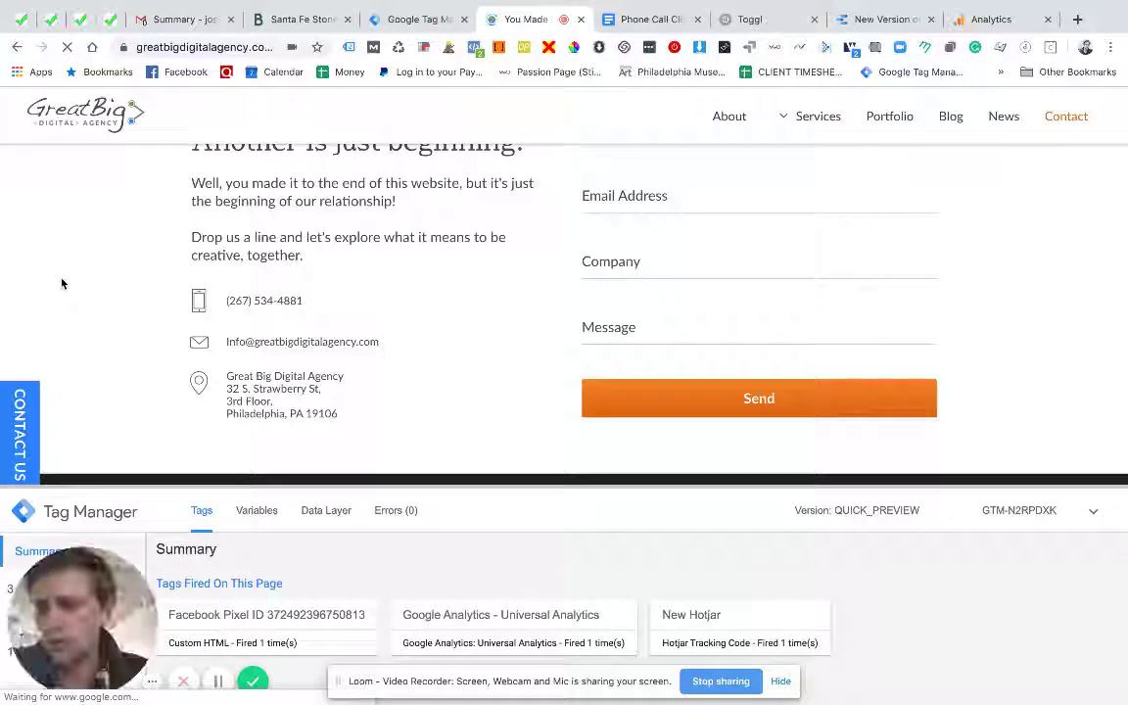
click(29, 568)
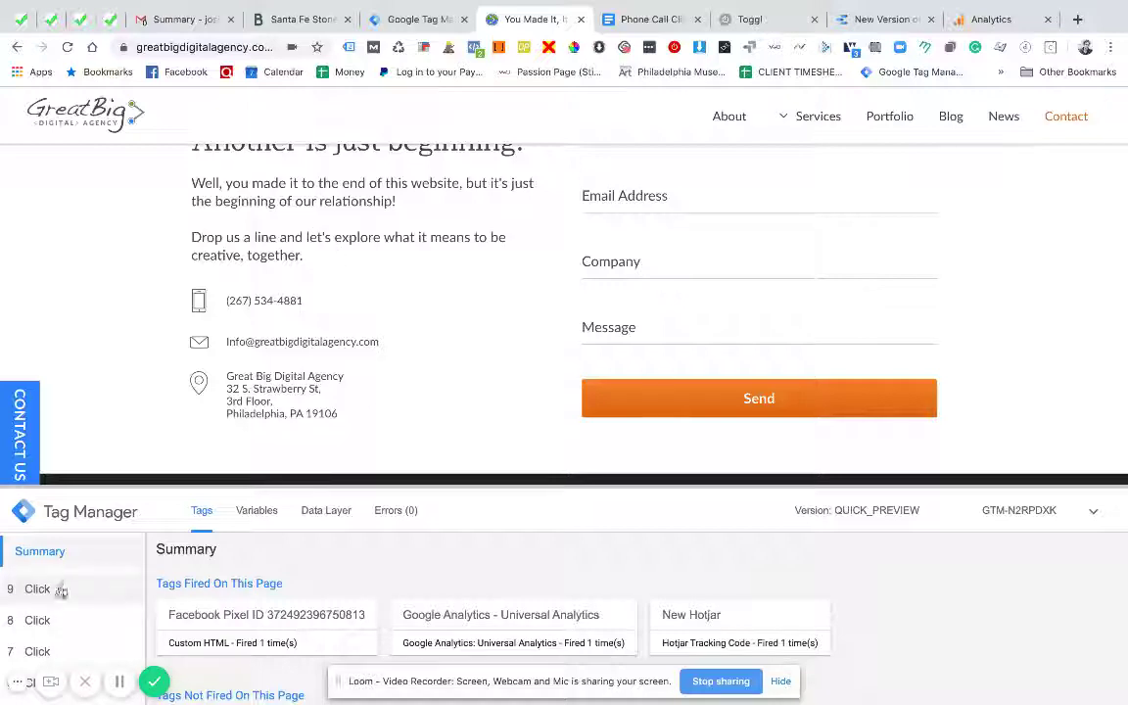
click(388, 343)
click(286, 343)
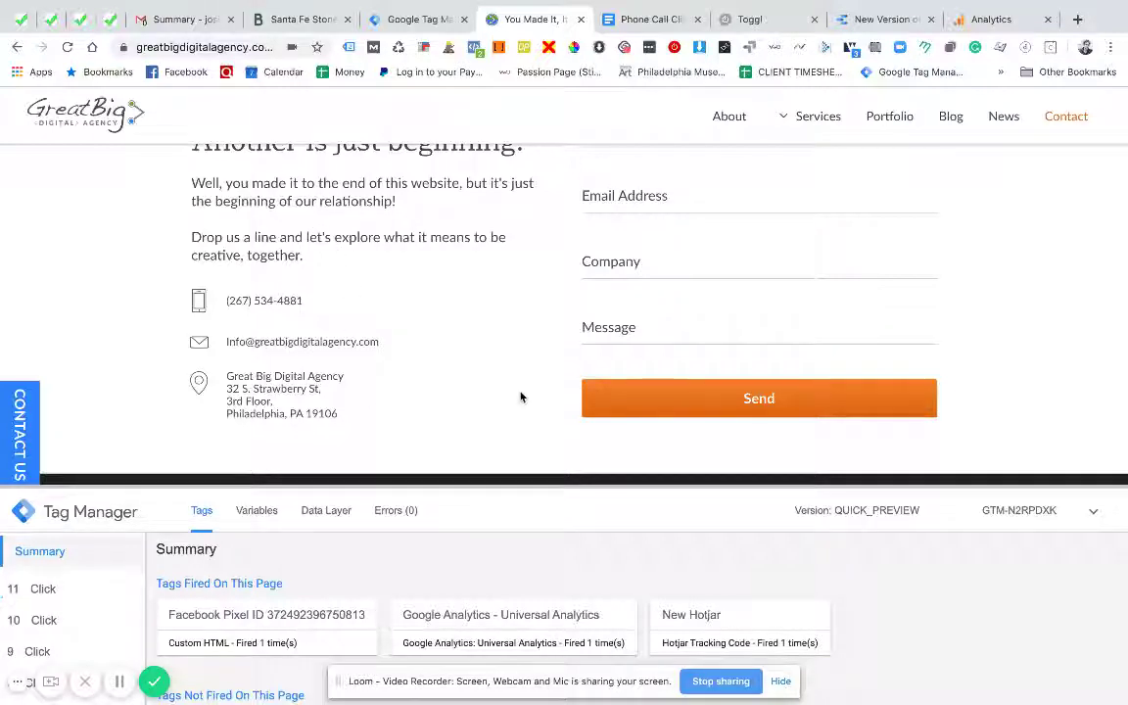
click(521, 395)
click(1105, 513)
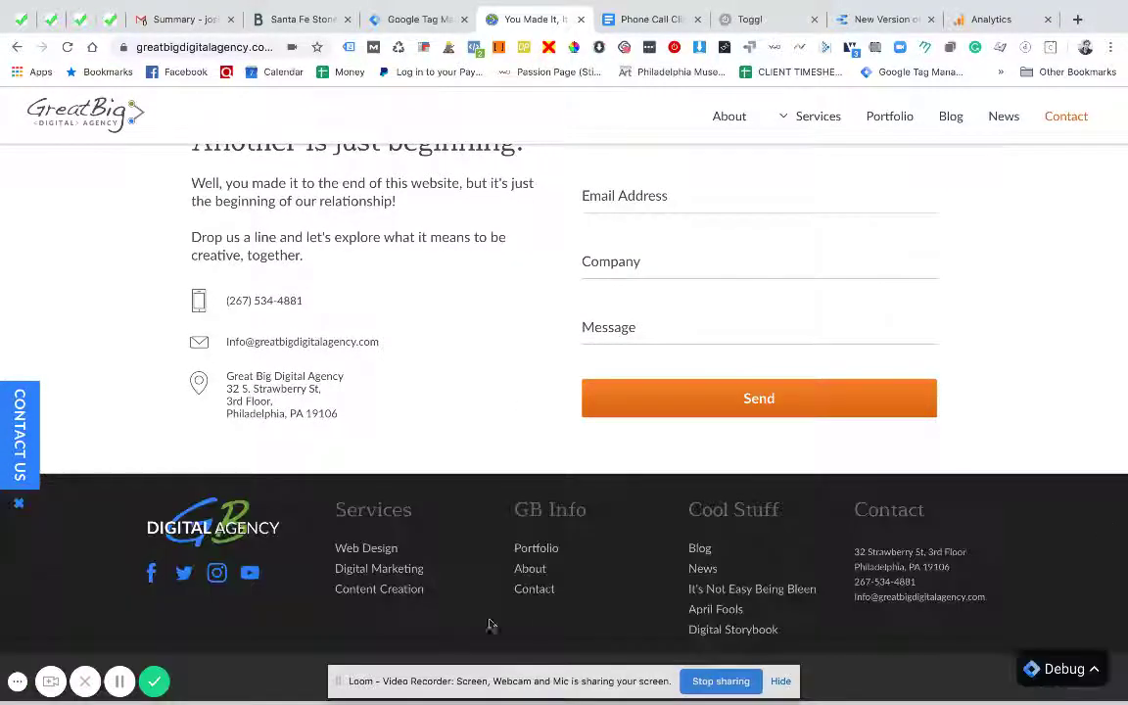
click(906, 582)
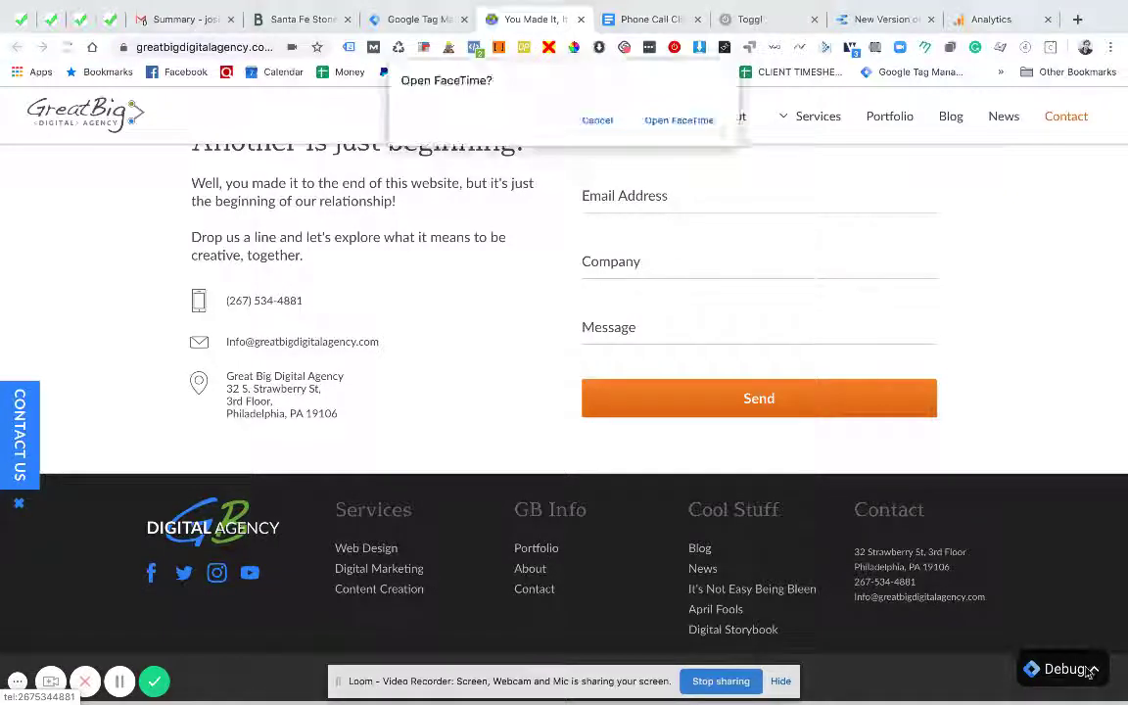
click(597, 119)
Review the Variables of preview event 13 Click, confirming its tel: Click URL
click(1048, 669)
click(44, 621)
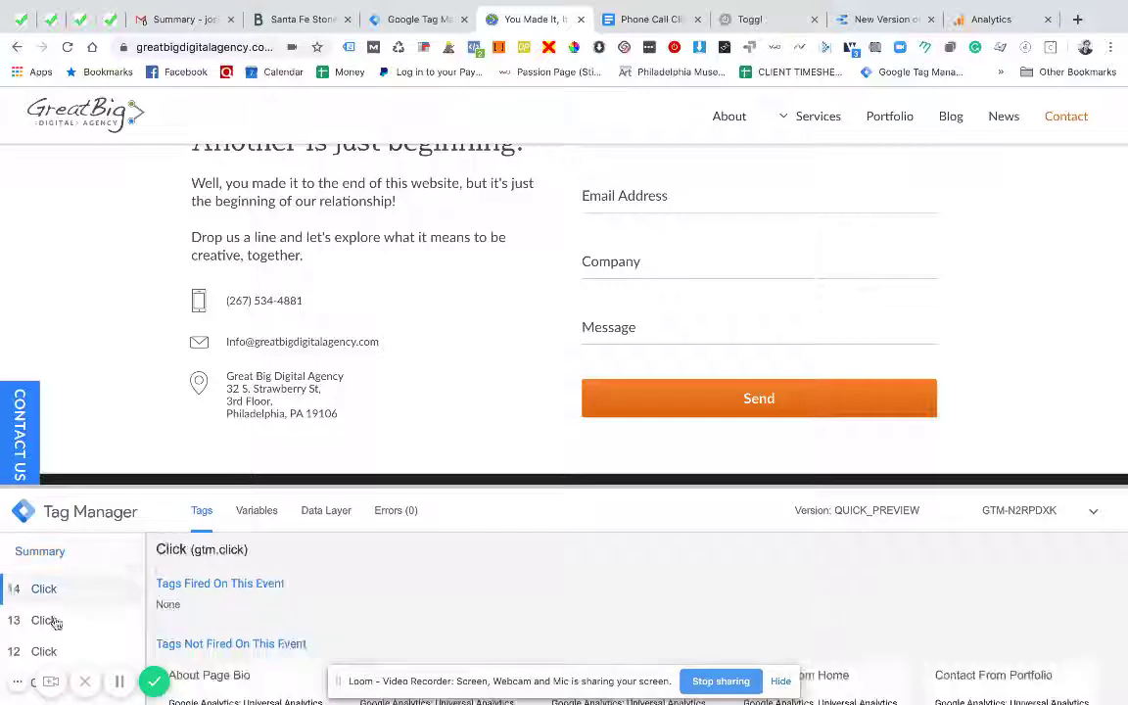
click(255, 512)
scroll(355, 615, down, 2)
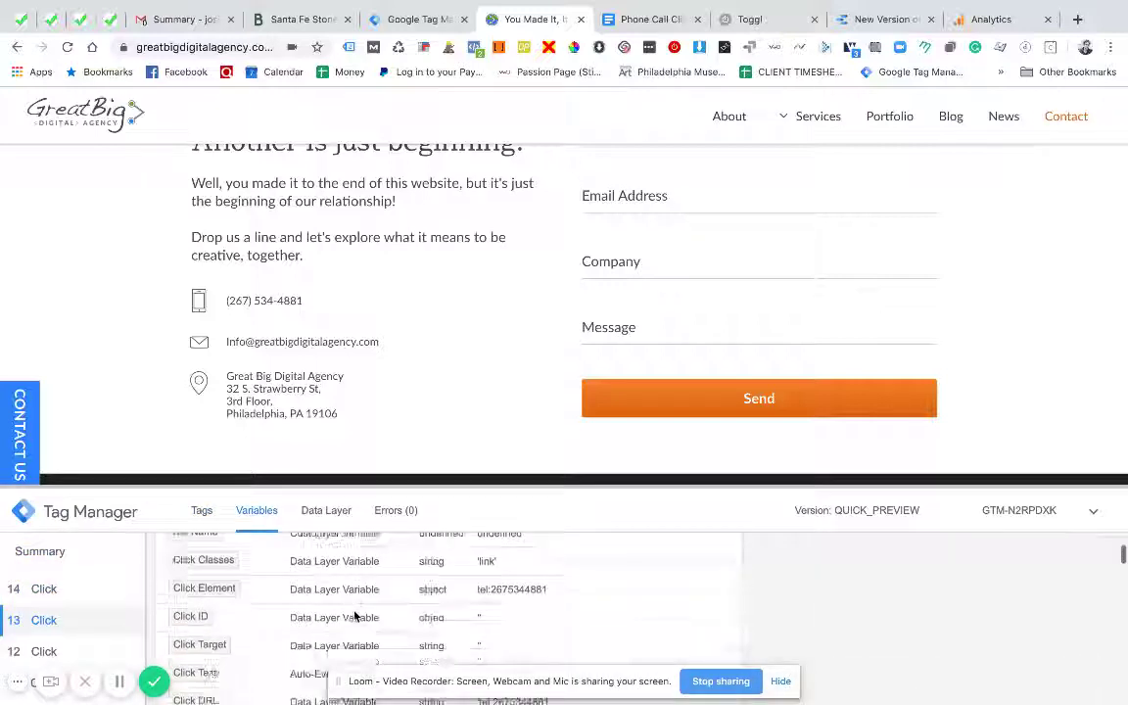
scroll(492, 601, down, 1)
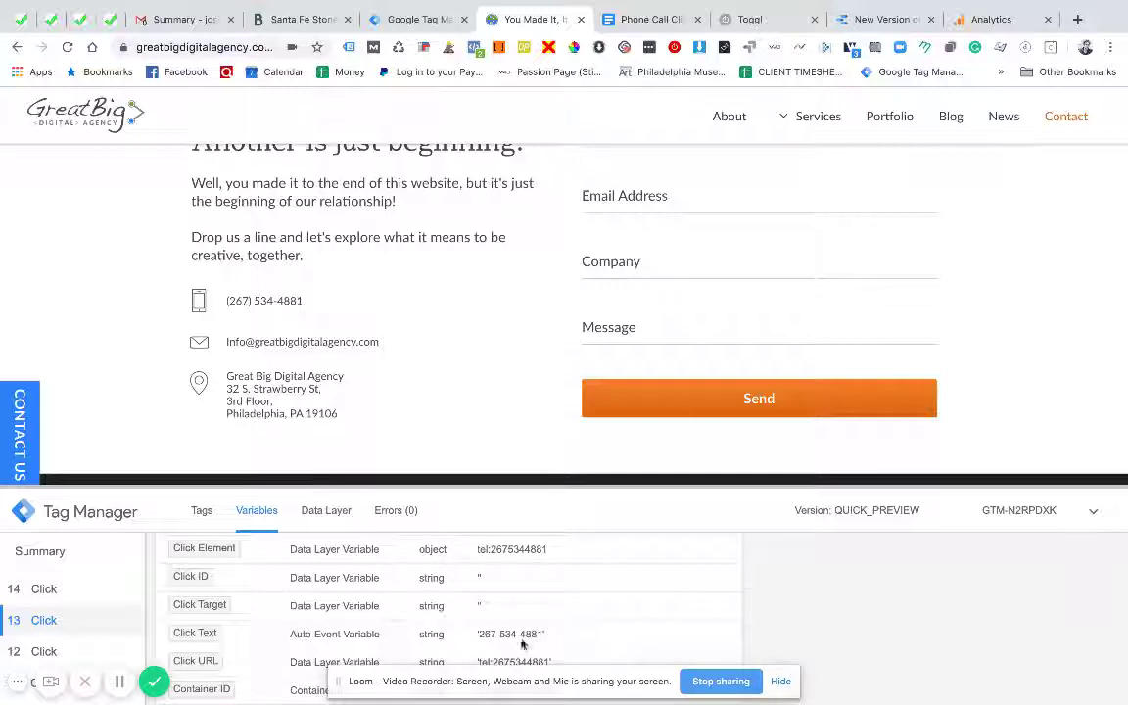
click(408, 27)
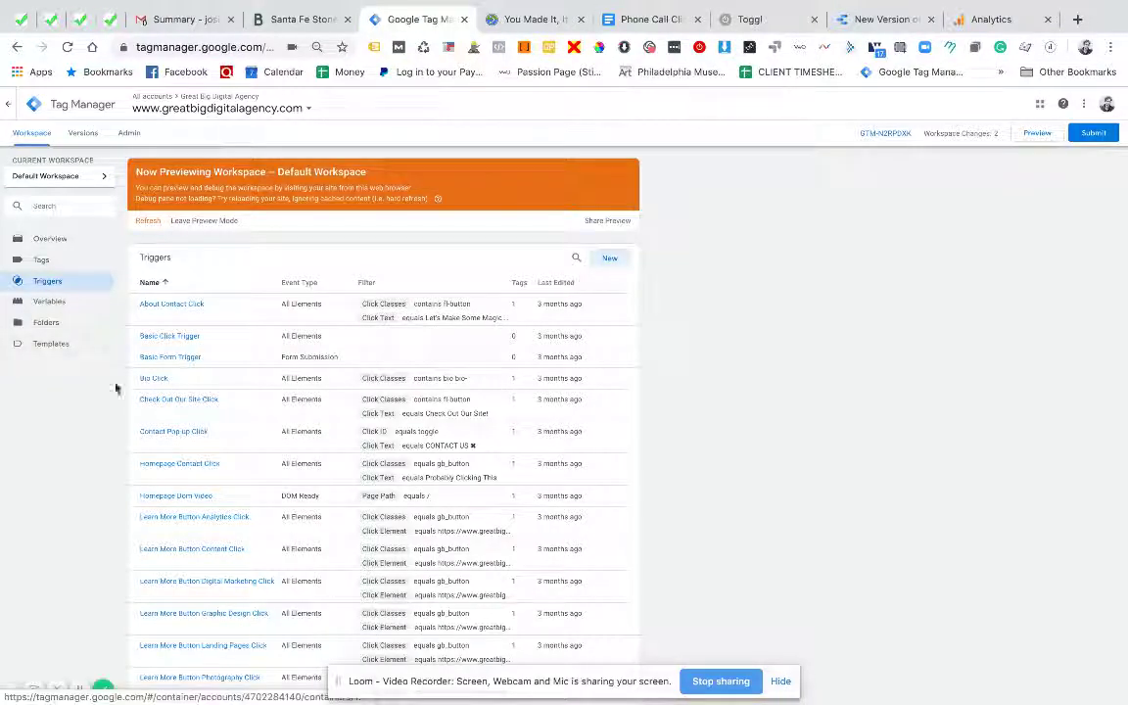
Check that all built-in Clicks variables are enabled in Configure Built-In Variables
click(65, 309)
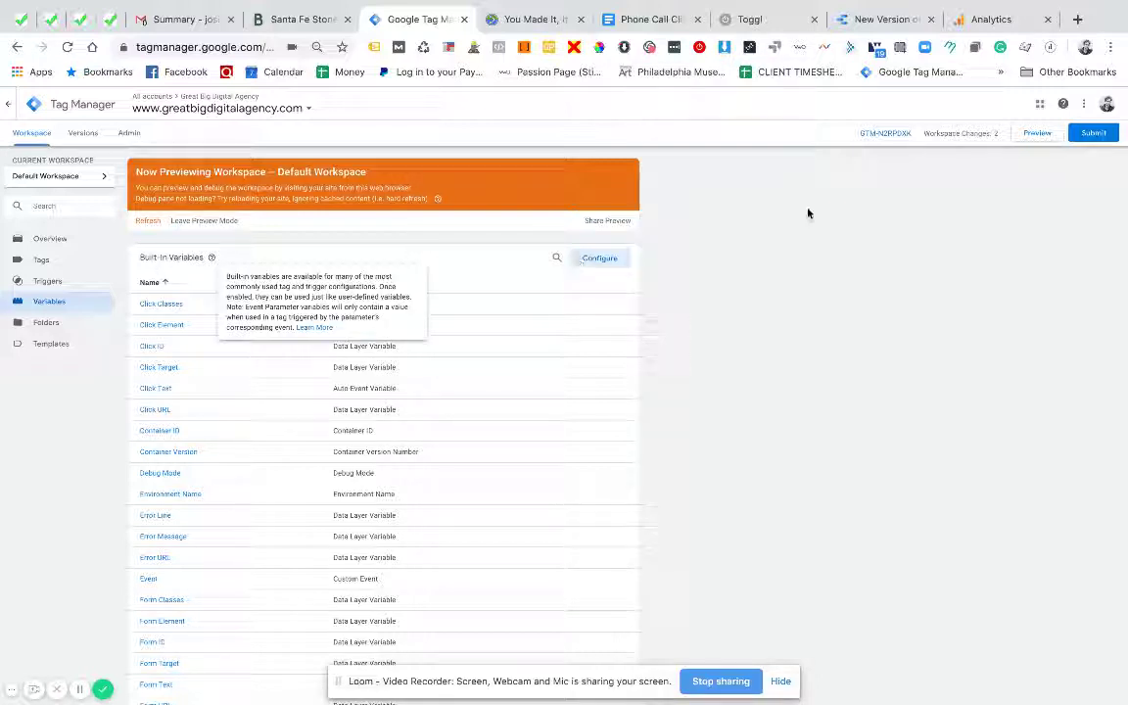
click(596, 262)
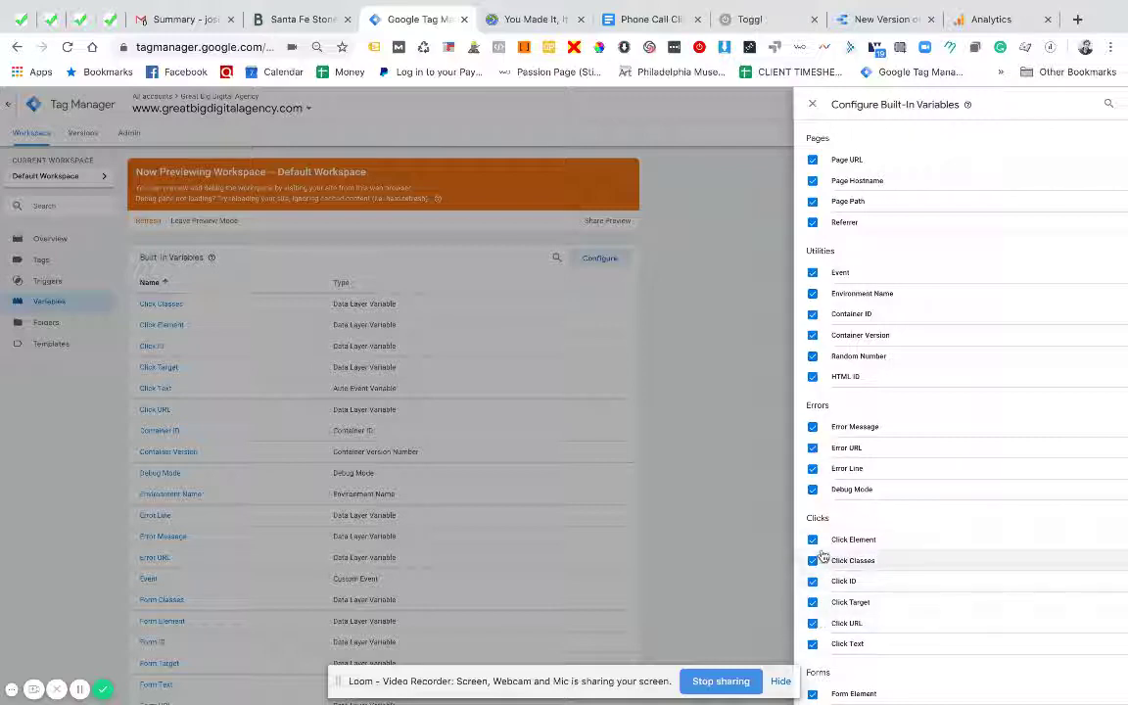
scroll(818, 597, down, 1)
scroll(818, 597, down, 10)
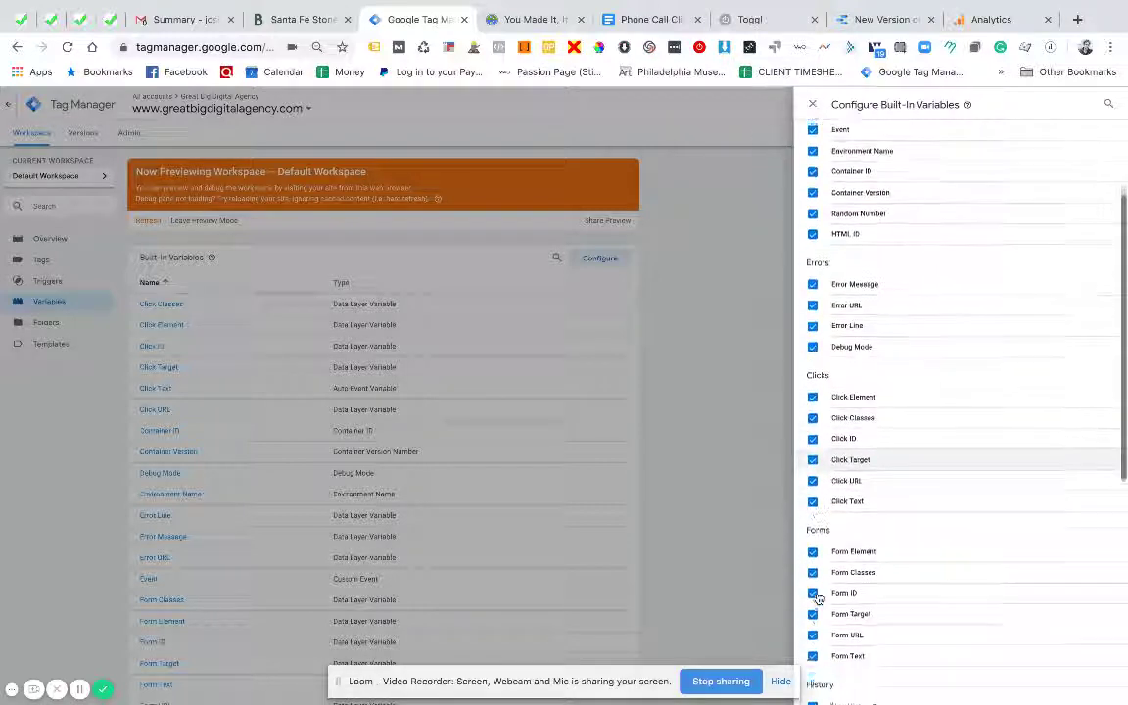
scroll(818, 598, up, 5)
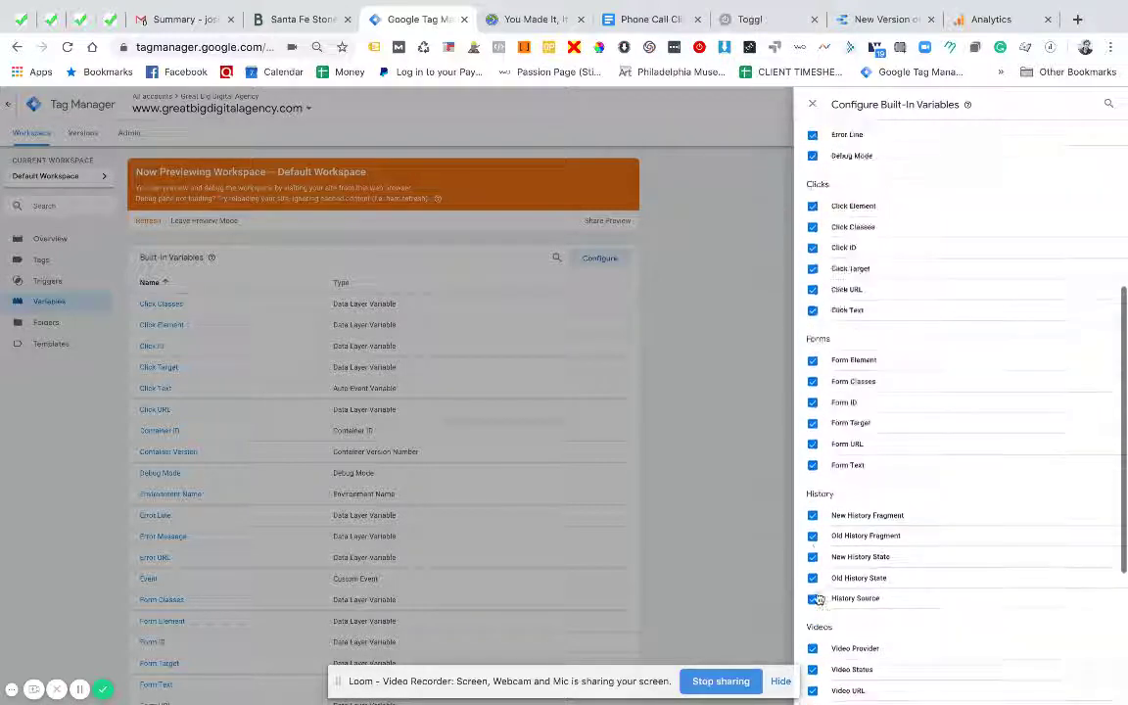
scroll(811, 406, up, 4)
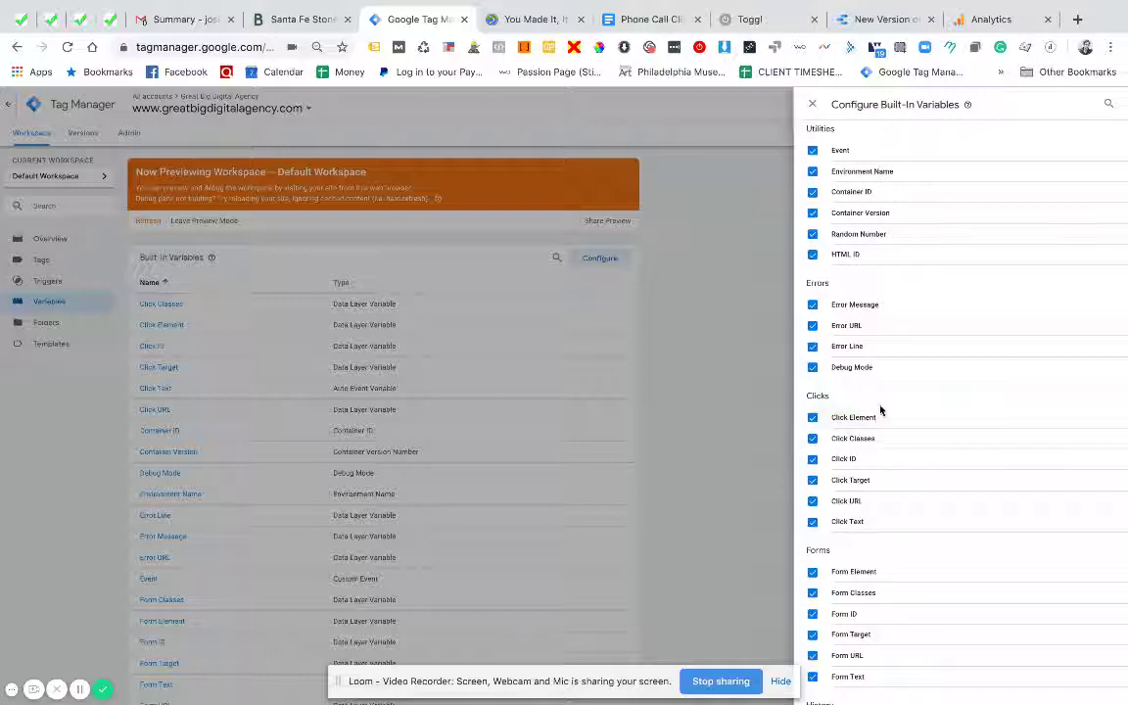
click(549, 16)
scroll(461, 617, down, 1)
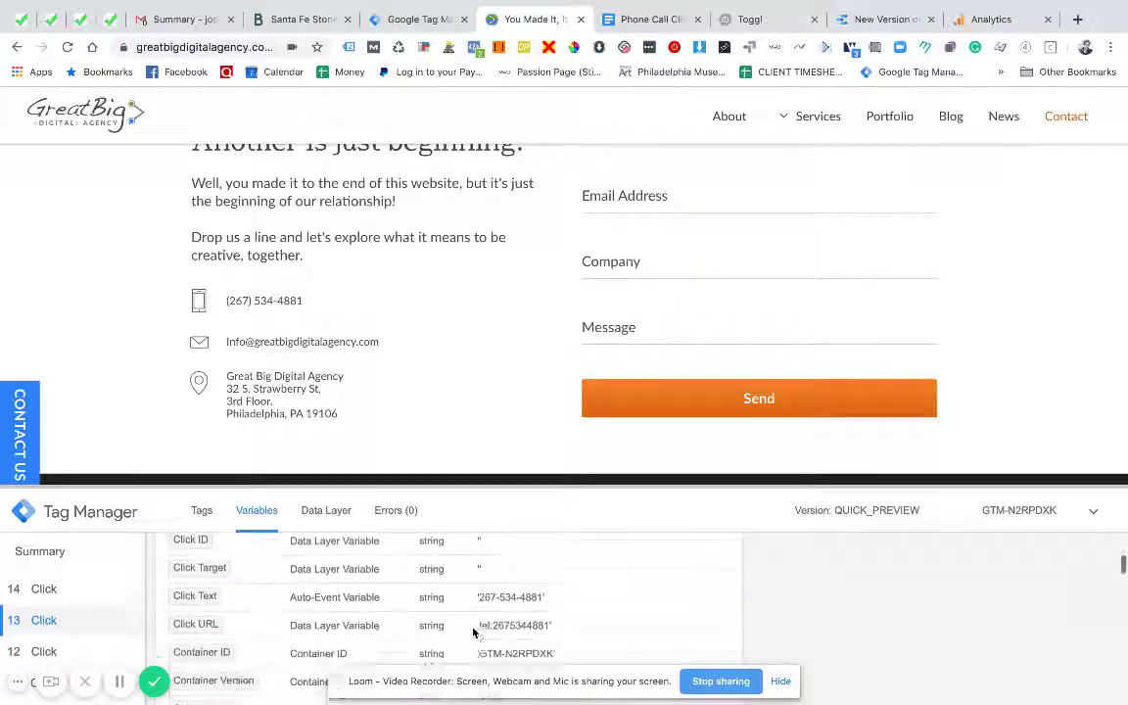
scroll(466, 602, up, 2)
scroll(484, 592, up, 1)
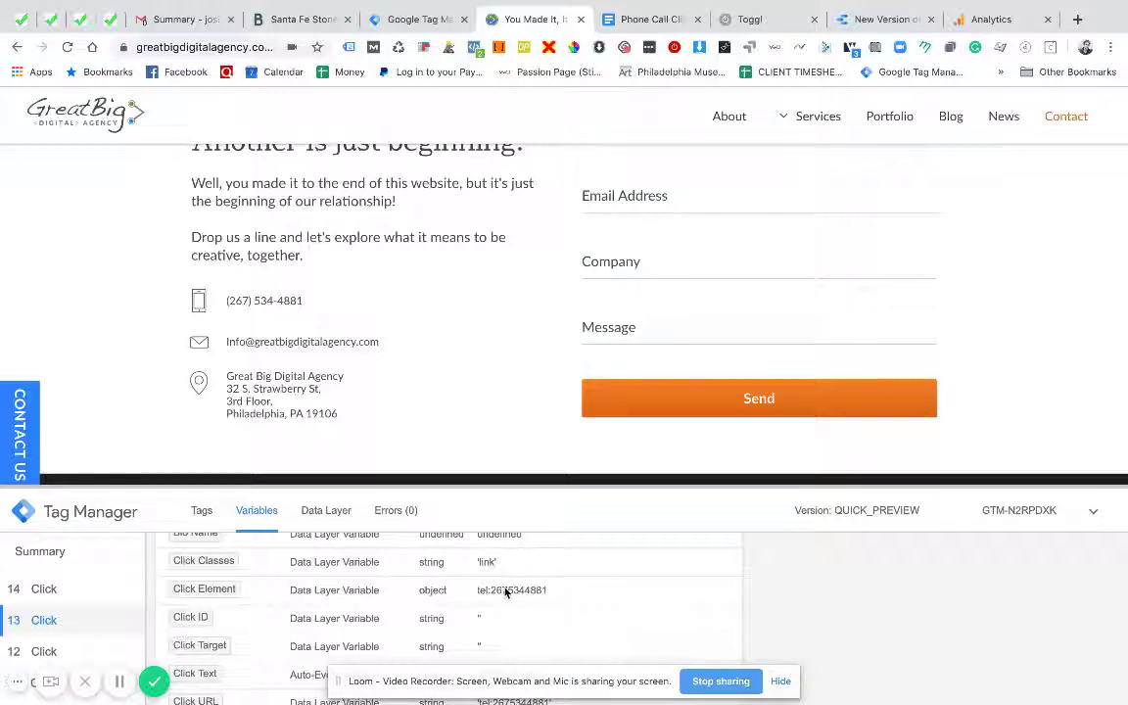
Close Configure Built-In Variables and go to the Triggers list
click(420, 20)
click(658, 286)
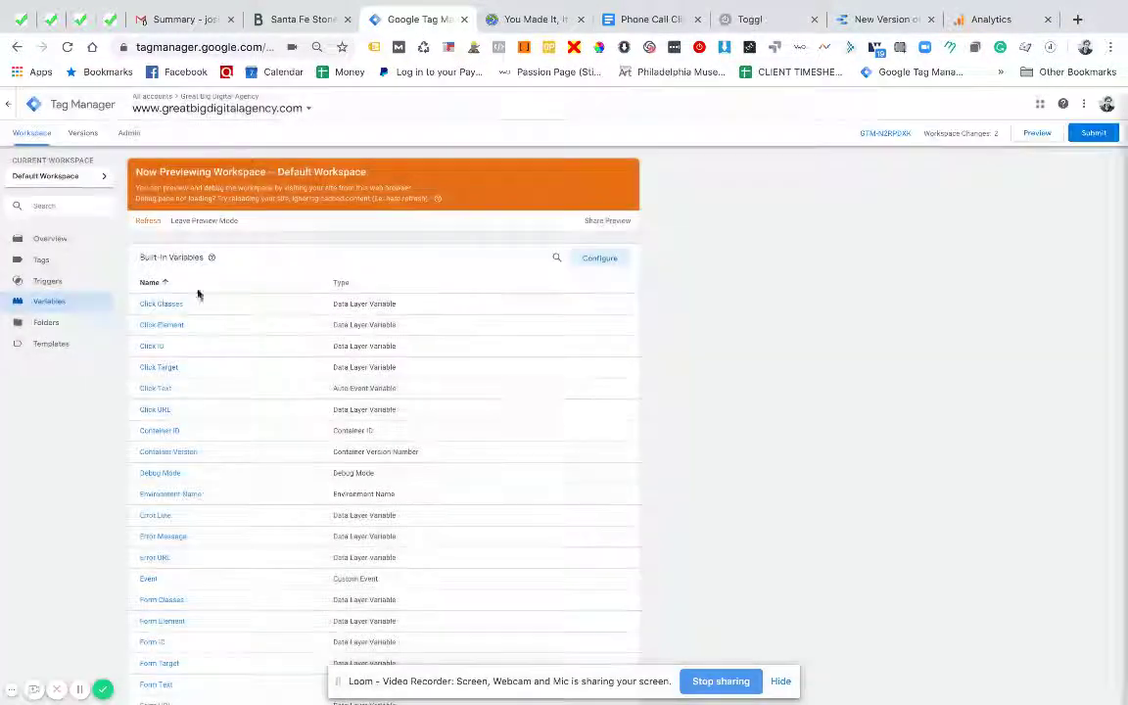
click(49, 281)
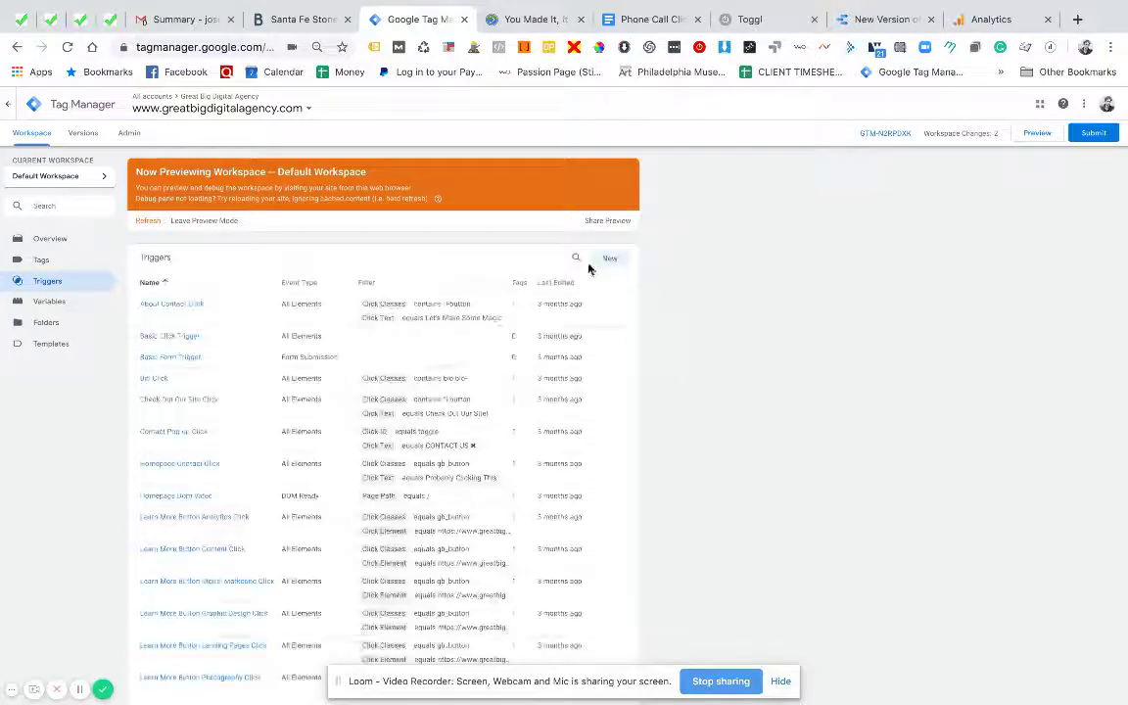
Create a new Click - All Elements trigger that fires on Some Clicks
click(609, 258)
click(650, 169)
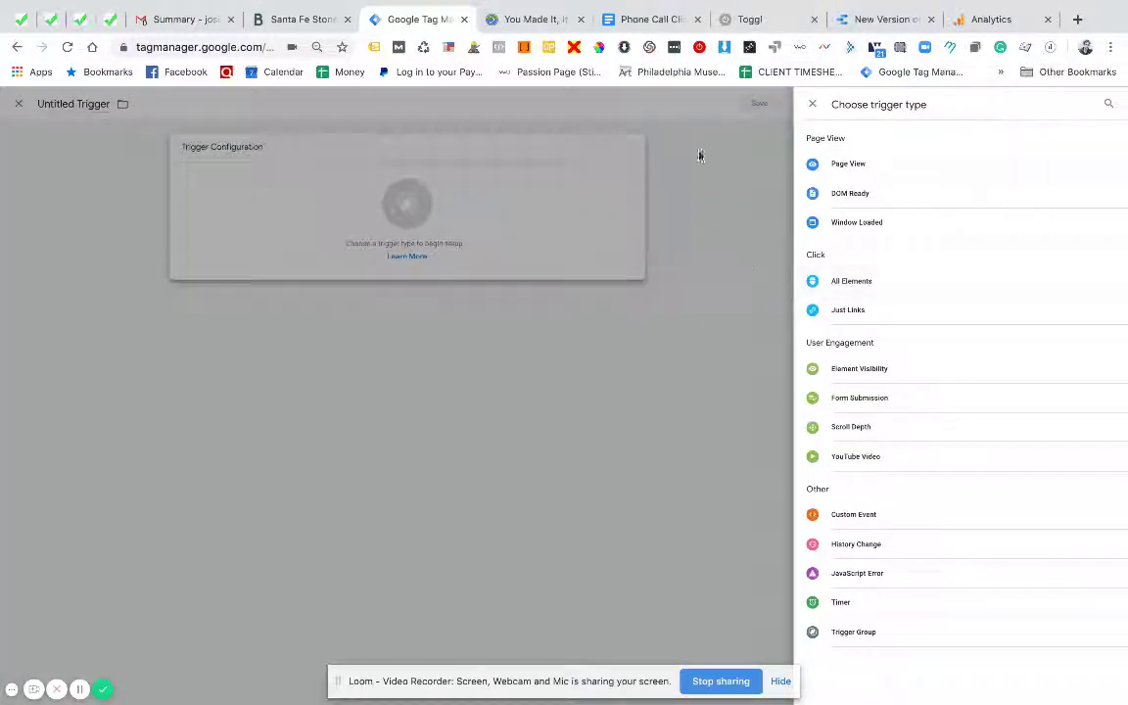
click(866, 282)
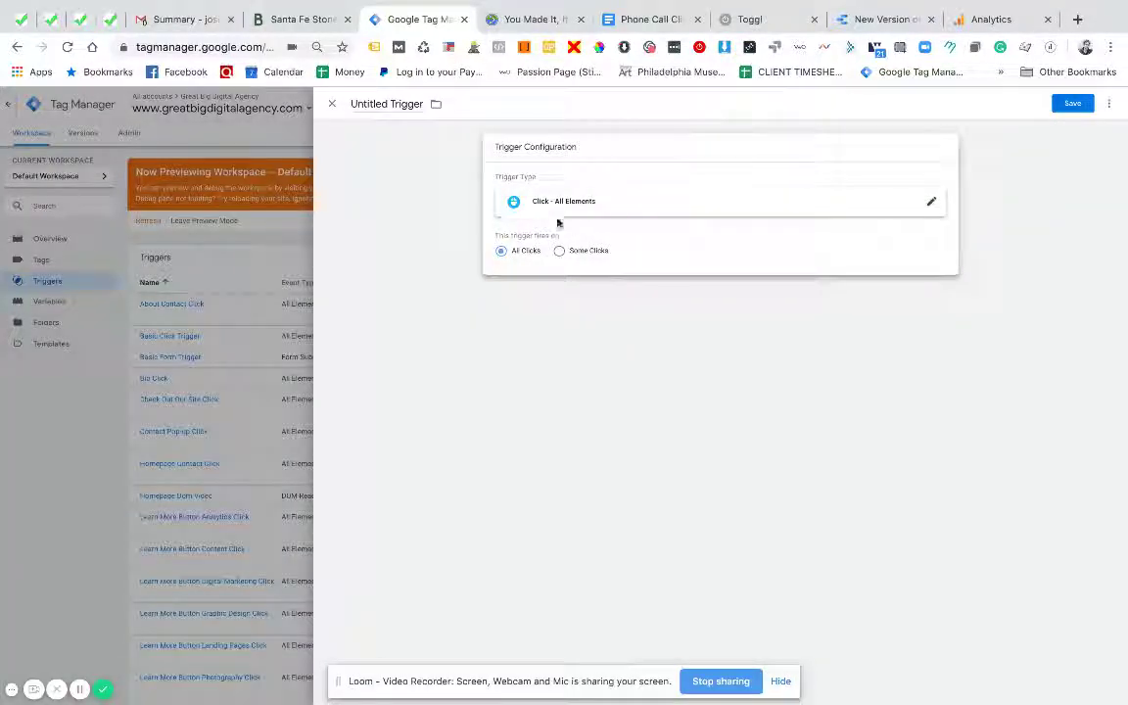
click(572, 251)
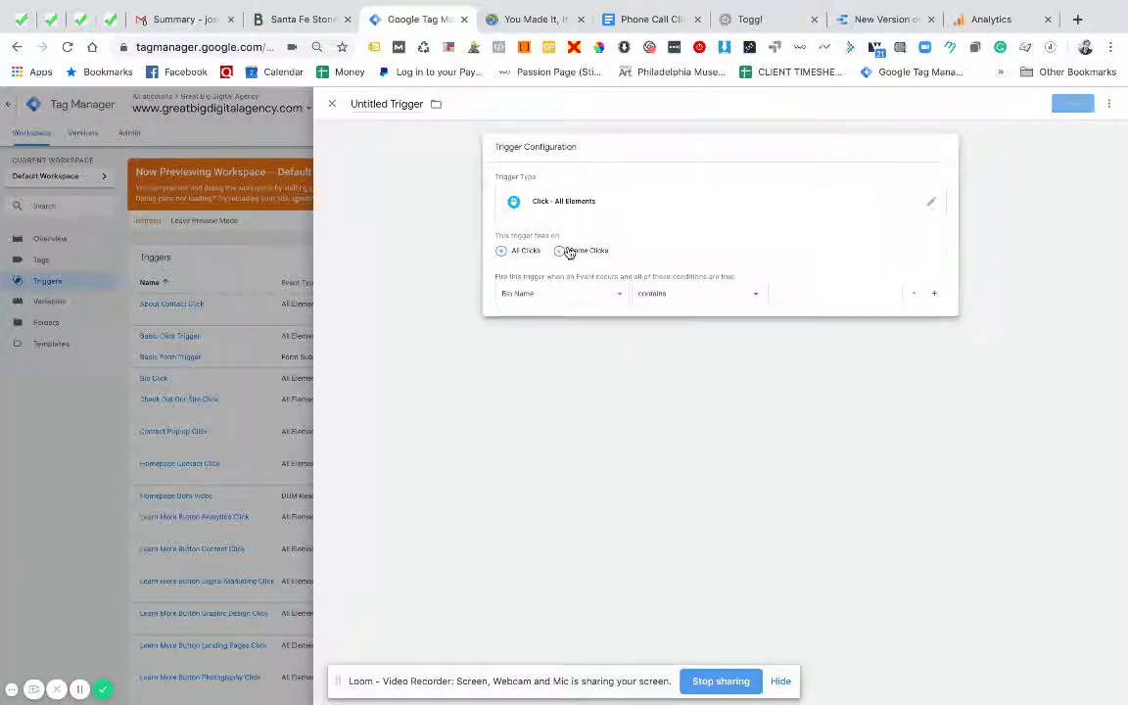
click(533, 26)
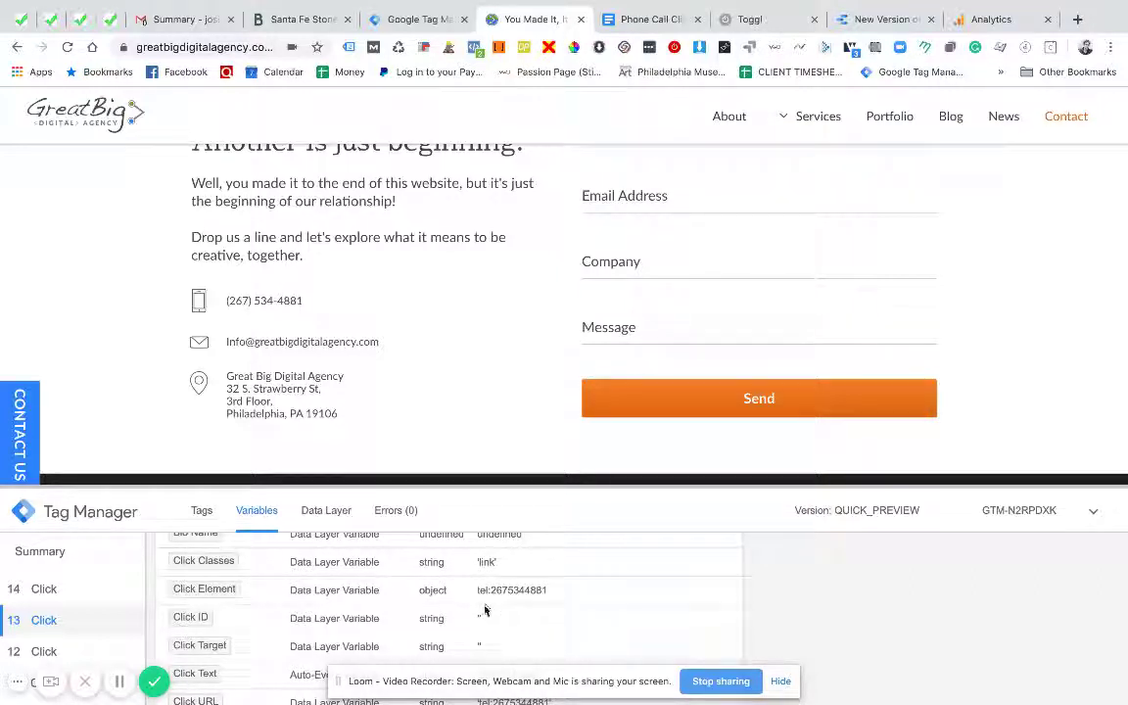
Review the phone link's Click Classes and Click Element values in the preview Variables tab
scroll(486, 610, down, 2)
scroll(484, 610, up, 3)
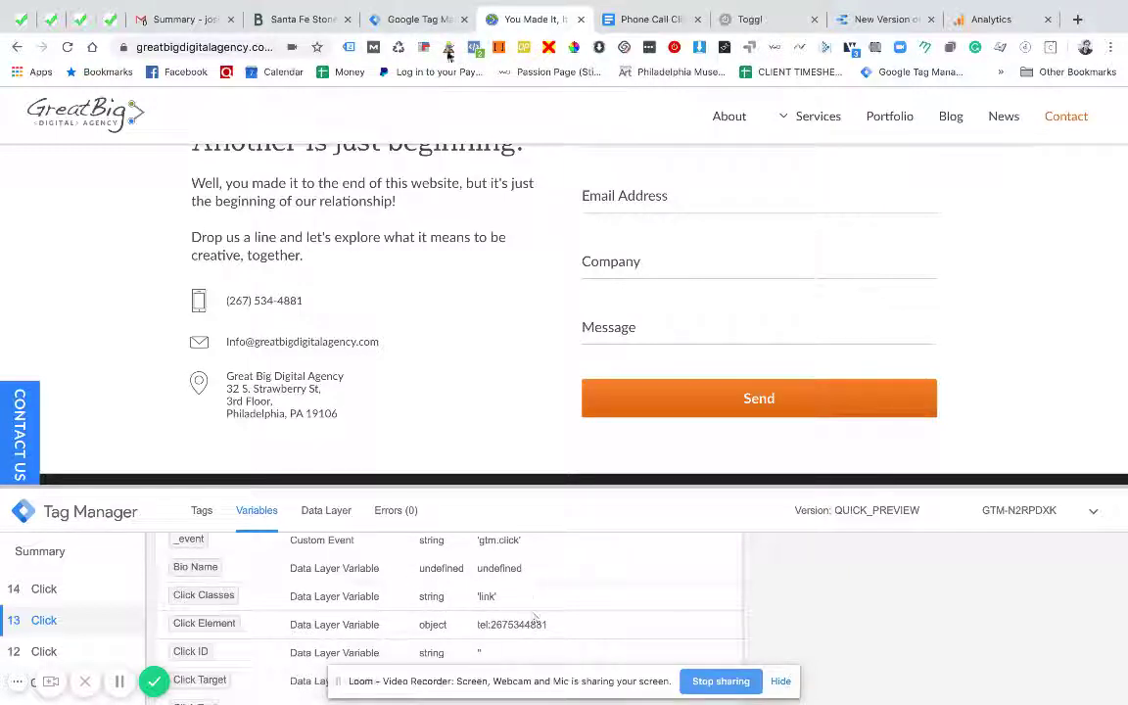
click(416, 20)
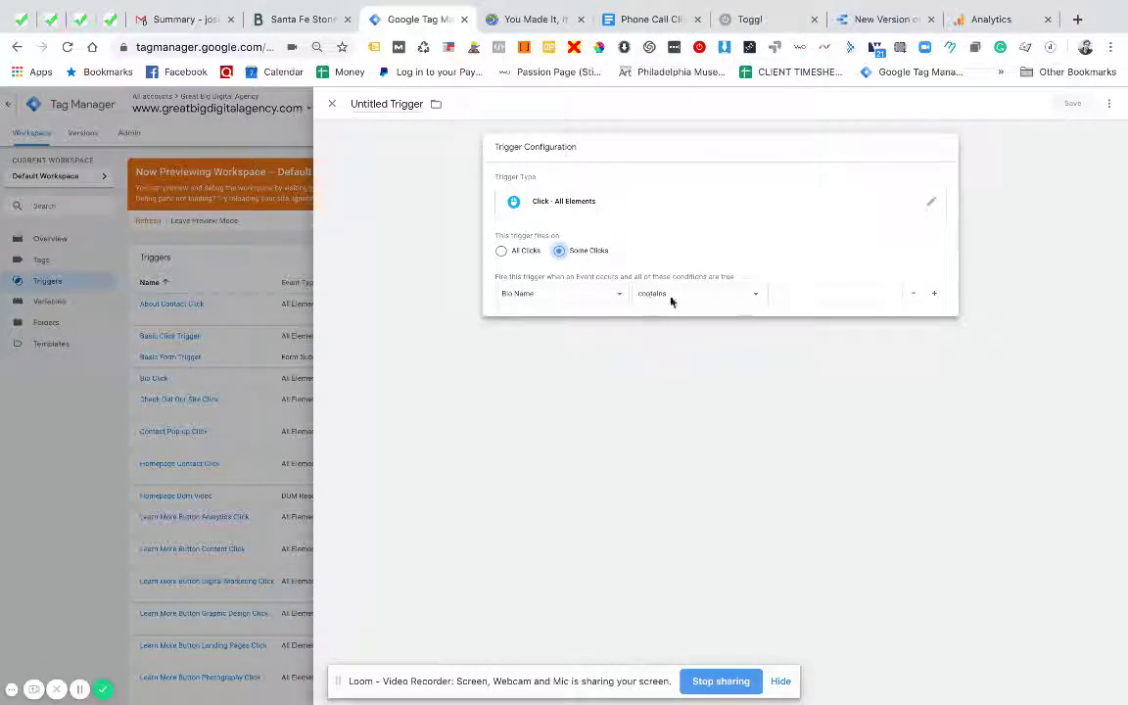
Set the first trigger condition to Click Classes contains 'link'
click(585, 294)
click(588, 303)
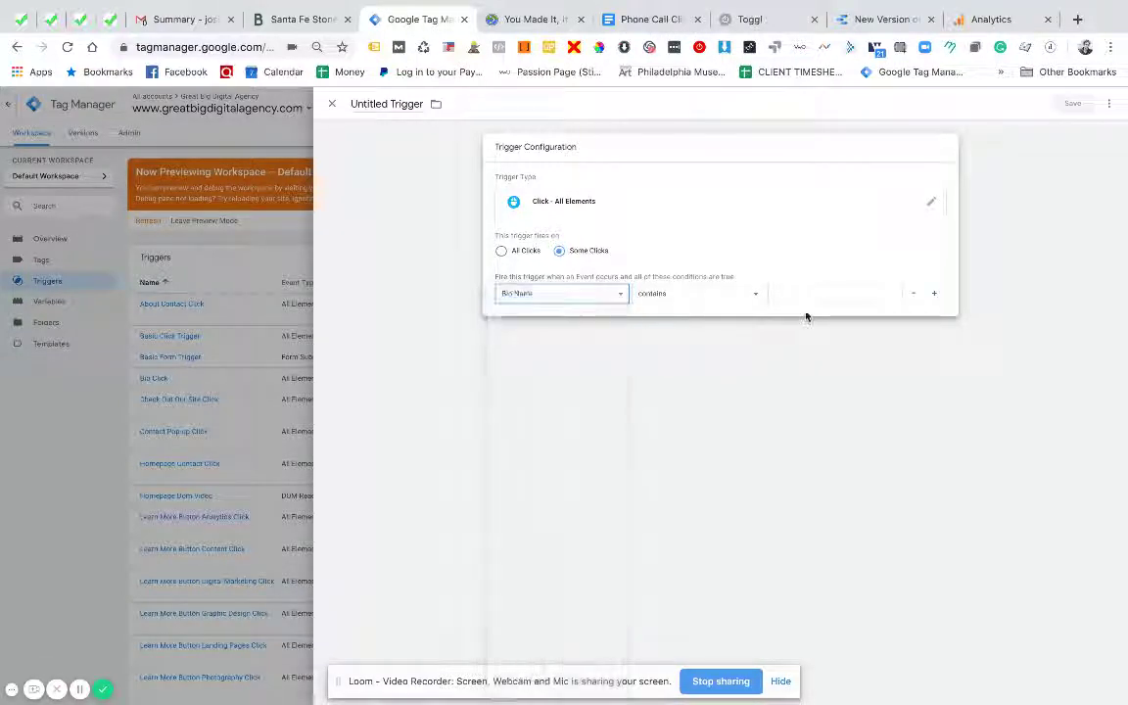
click(795, 295)
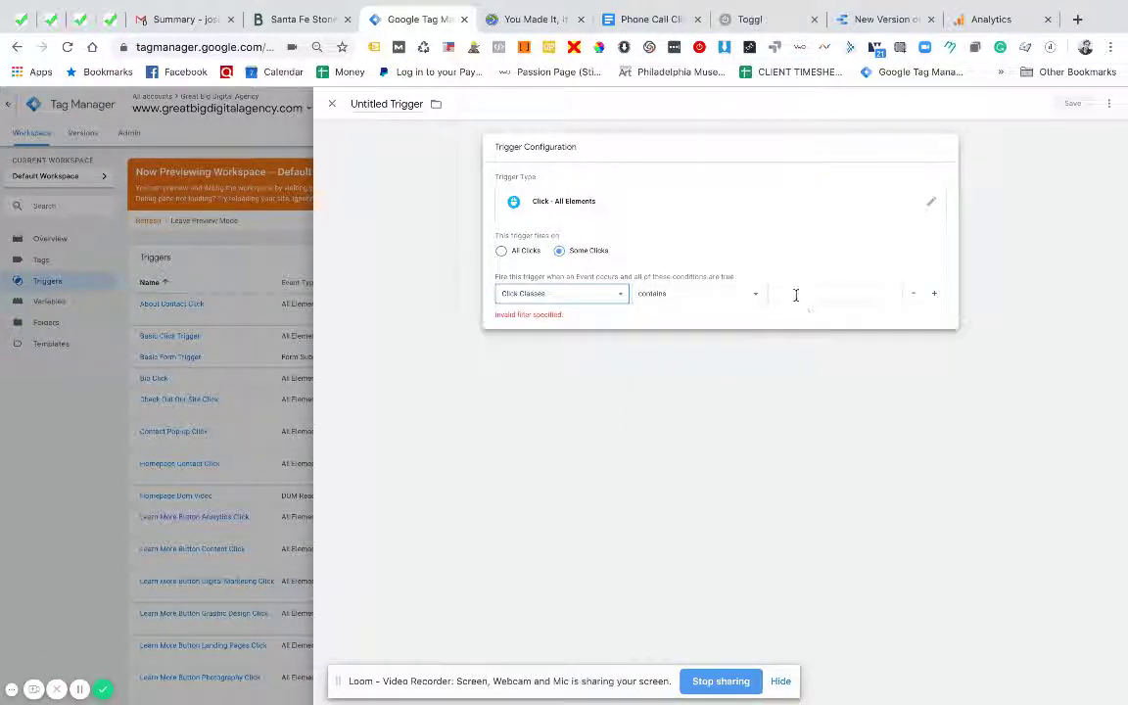
click(502, 28)
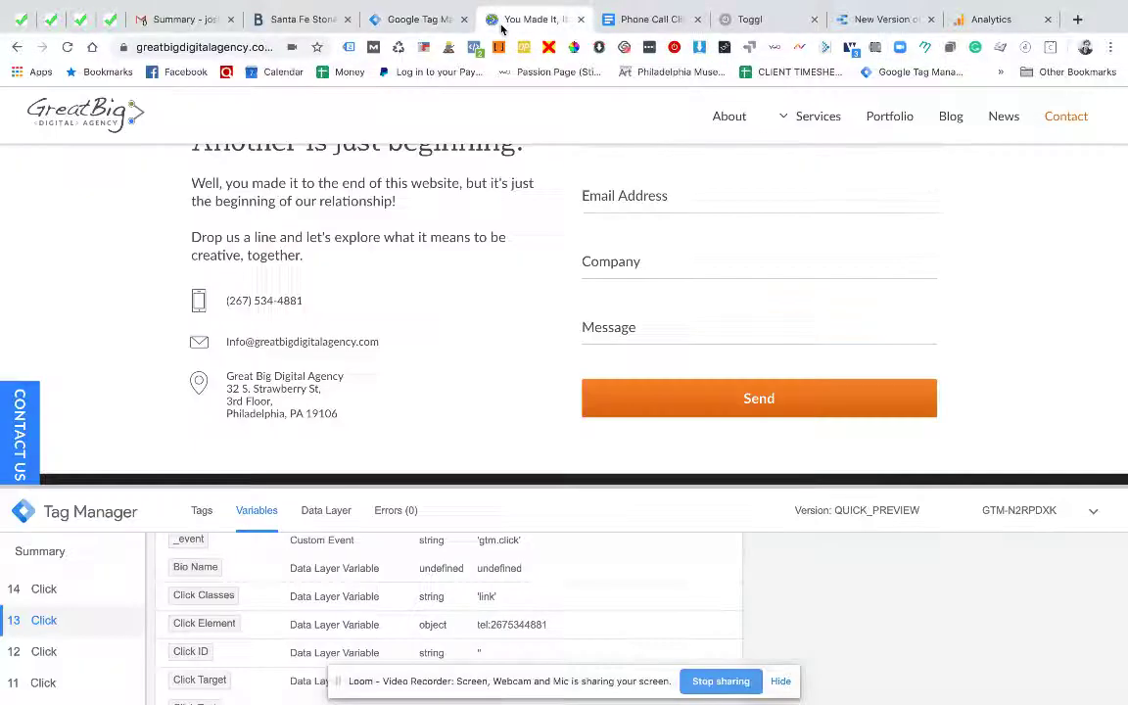
click(419, 22)
text(link)
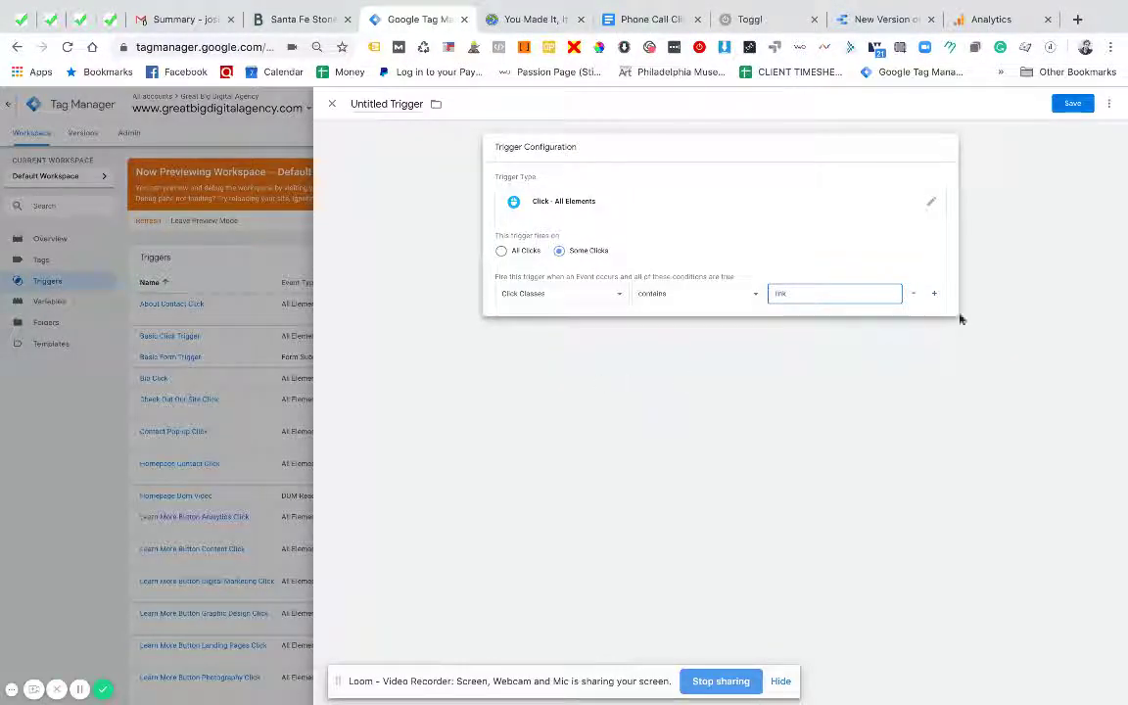
Add a second condition: Click Element contains 'tel:'
click(934, 293)
click(585, 321)
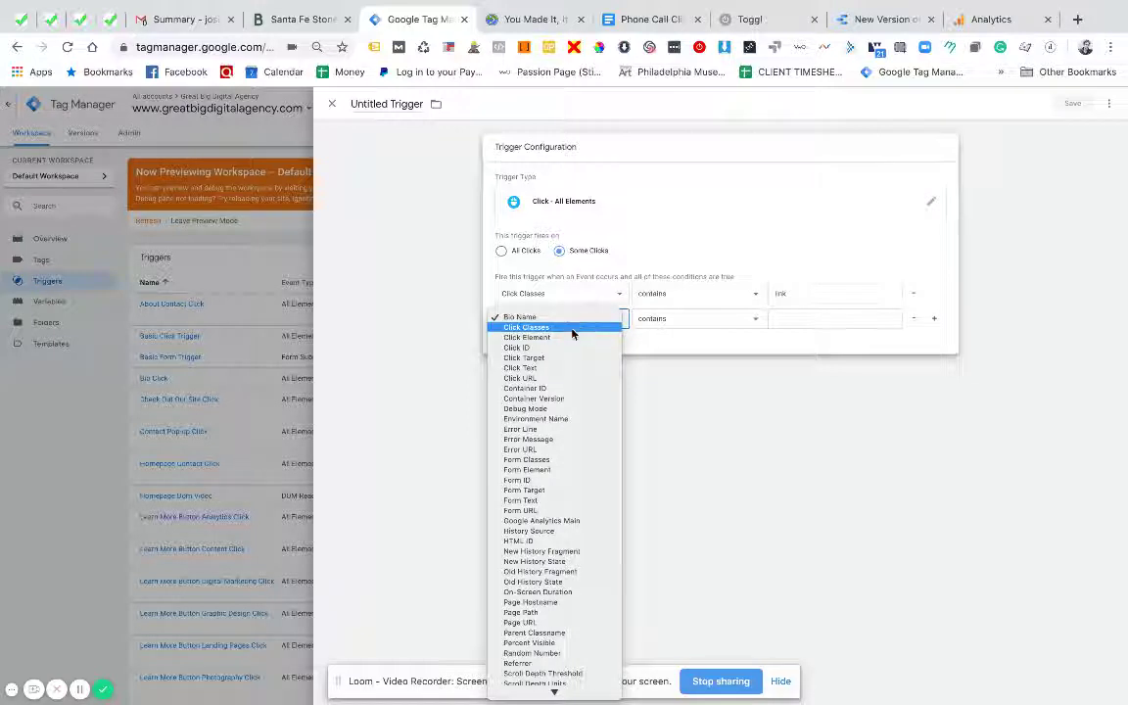
click(576, 337)
click(790, 318)
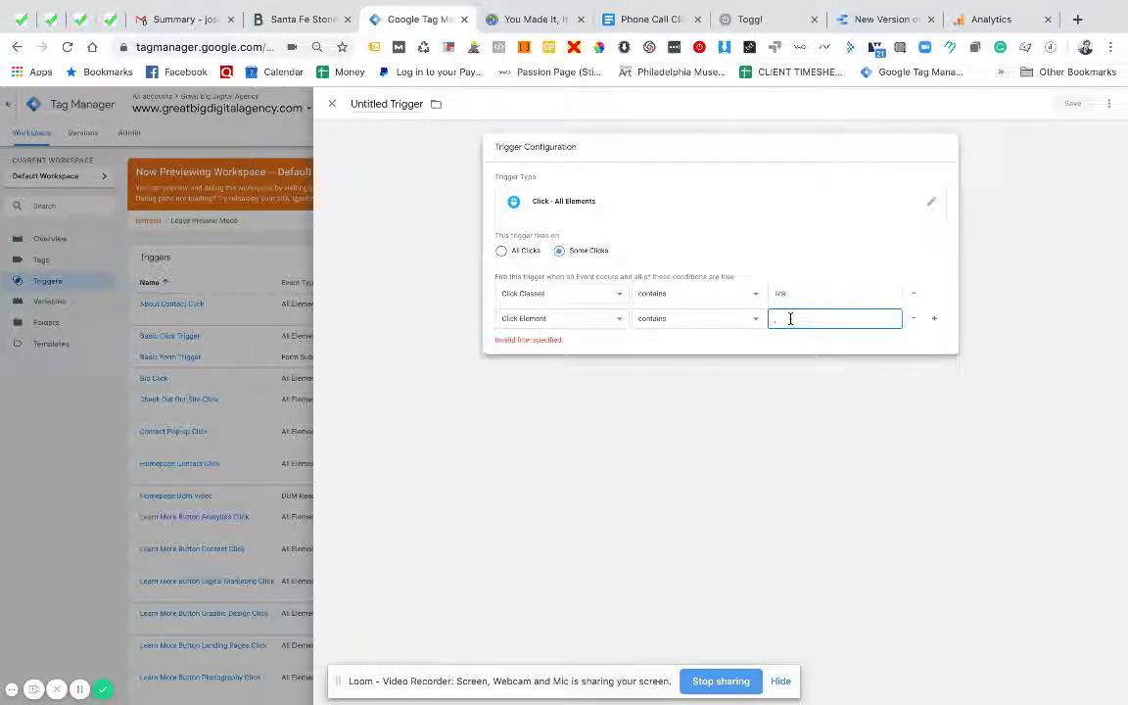
text(tel:)
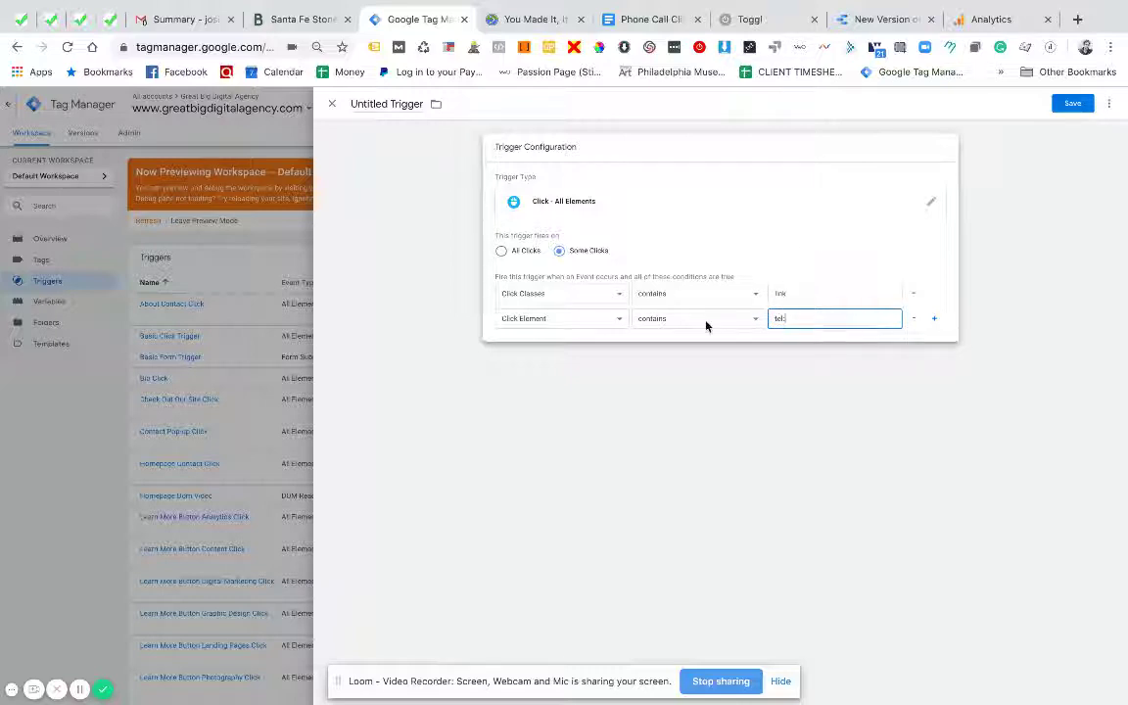
click(372, 104)
Name the trigger 'Phone Call Click' and save it
text(Ph)
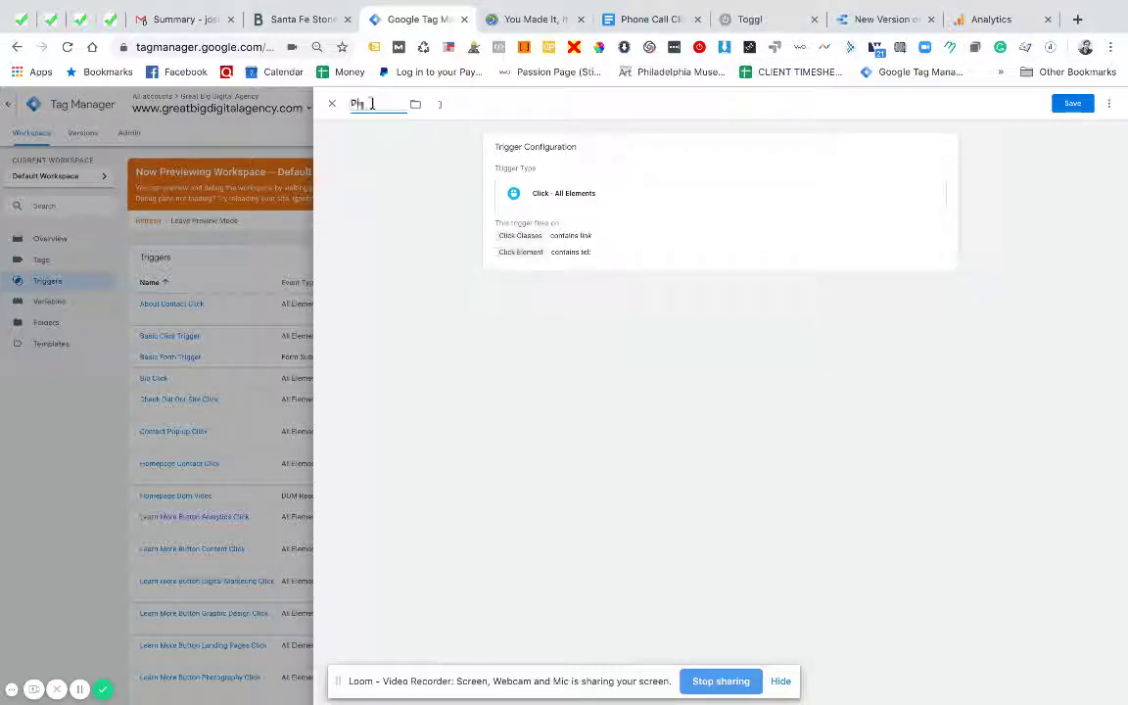
text(one Call Click)
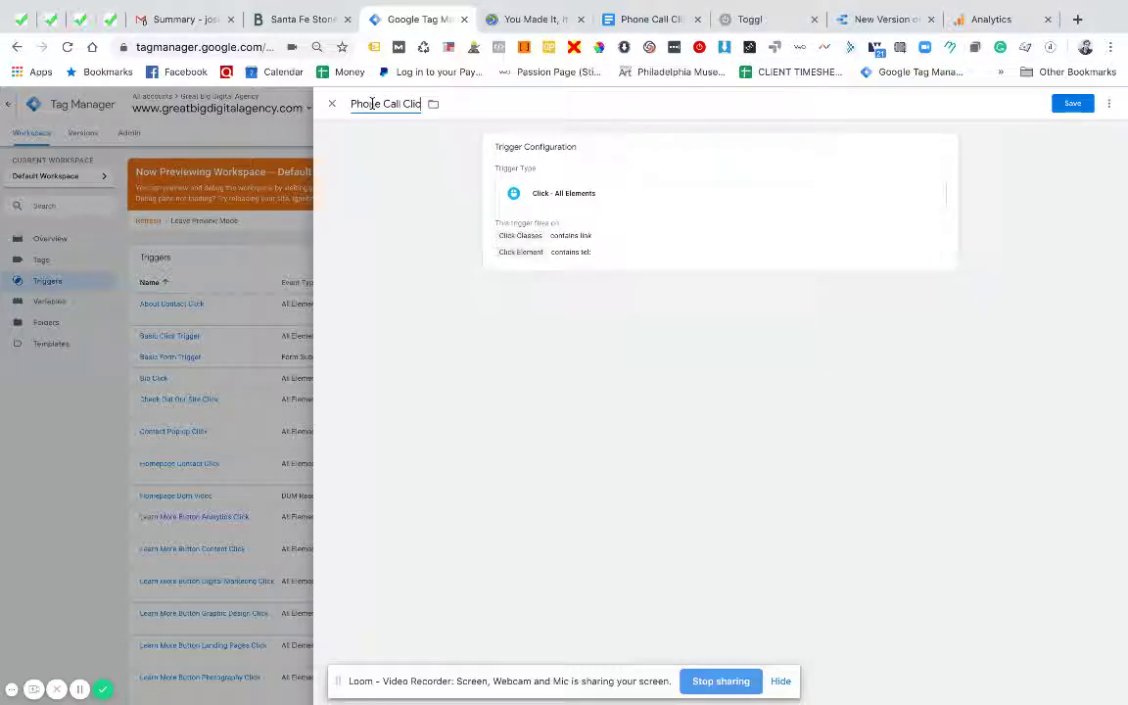
click(1068, 110)
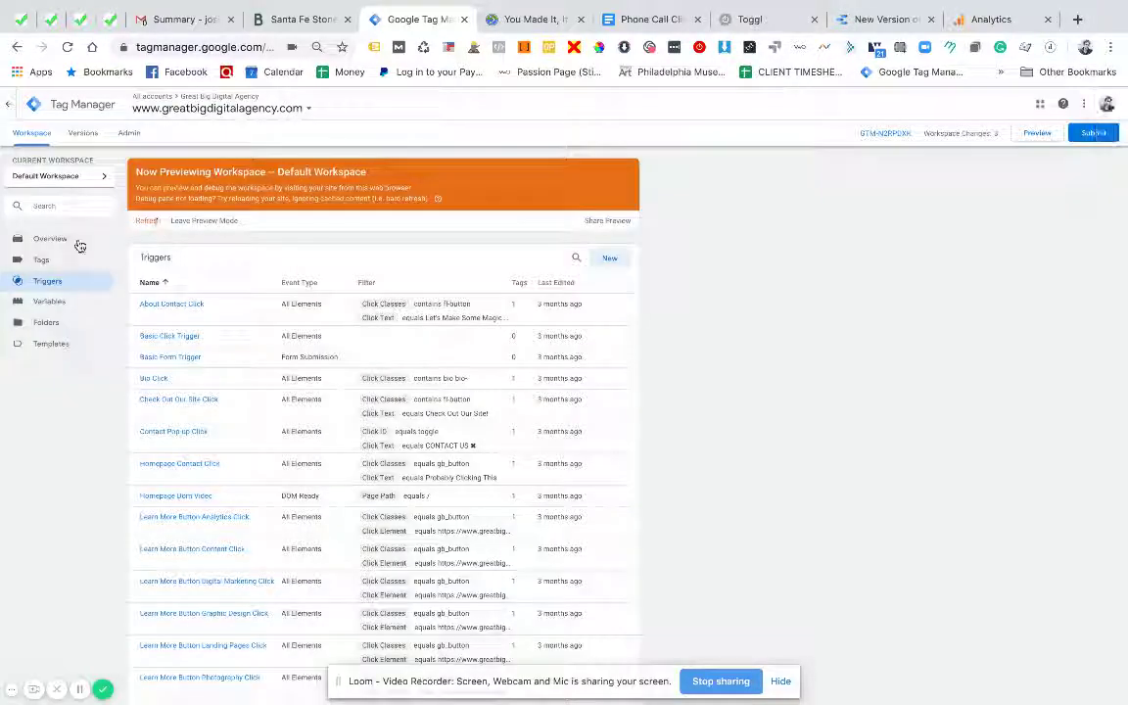
click(54, 260)
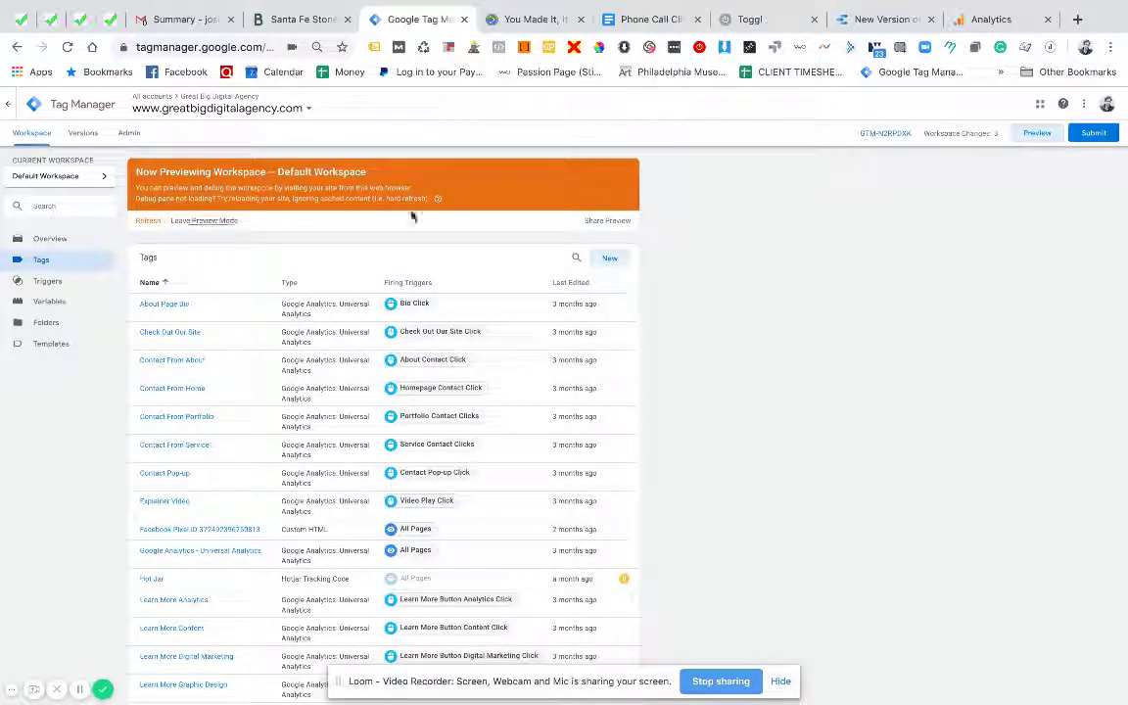
Create a new Google Analytics: Universal Analytics tag with Track Type Event
click(621, 261)
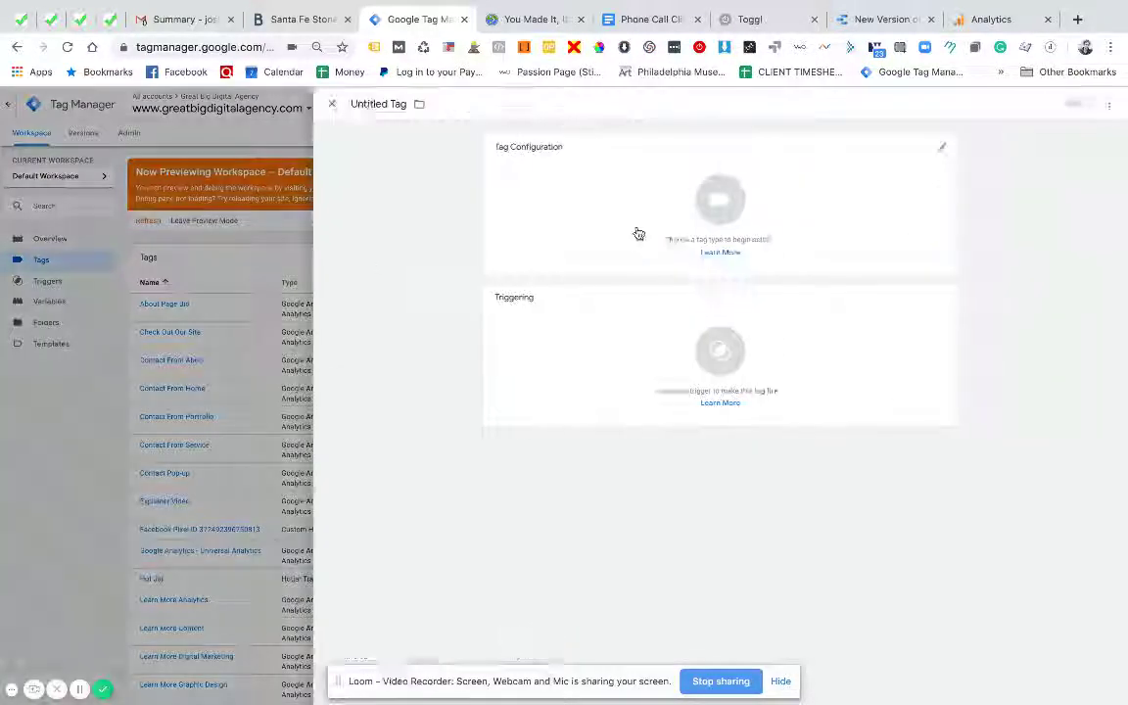
click(627, 224)
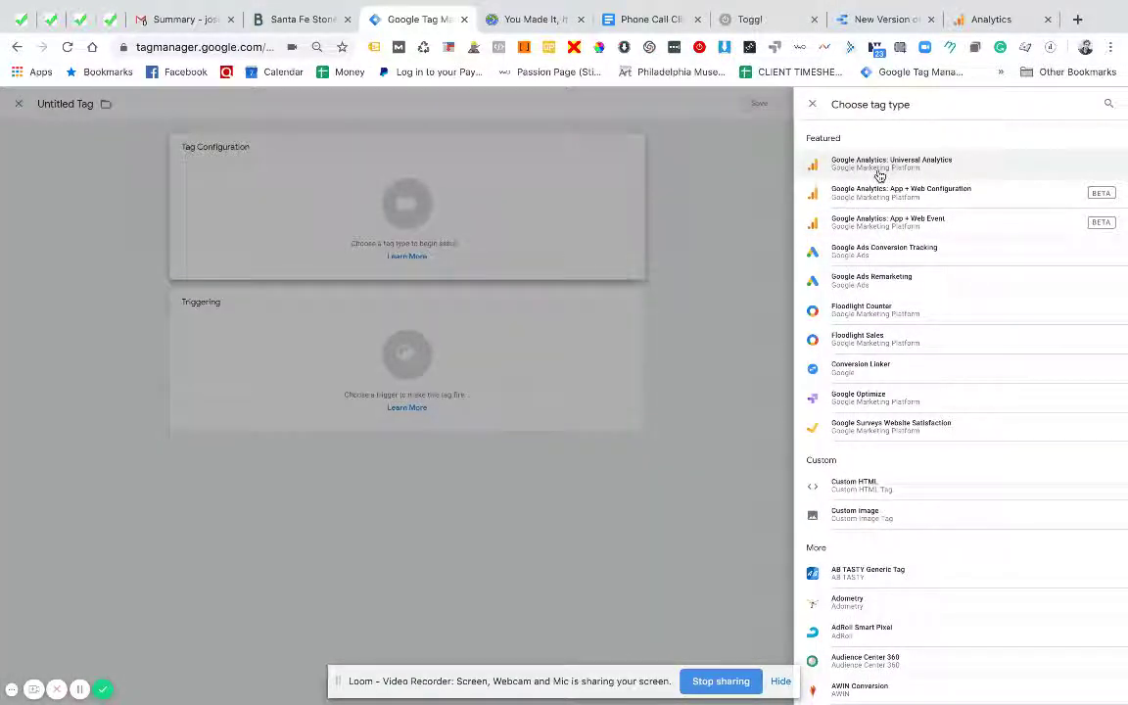
click(880, 175)
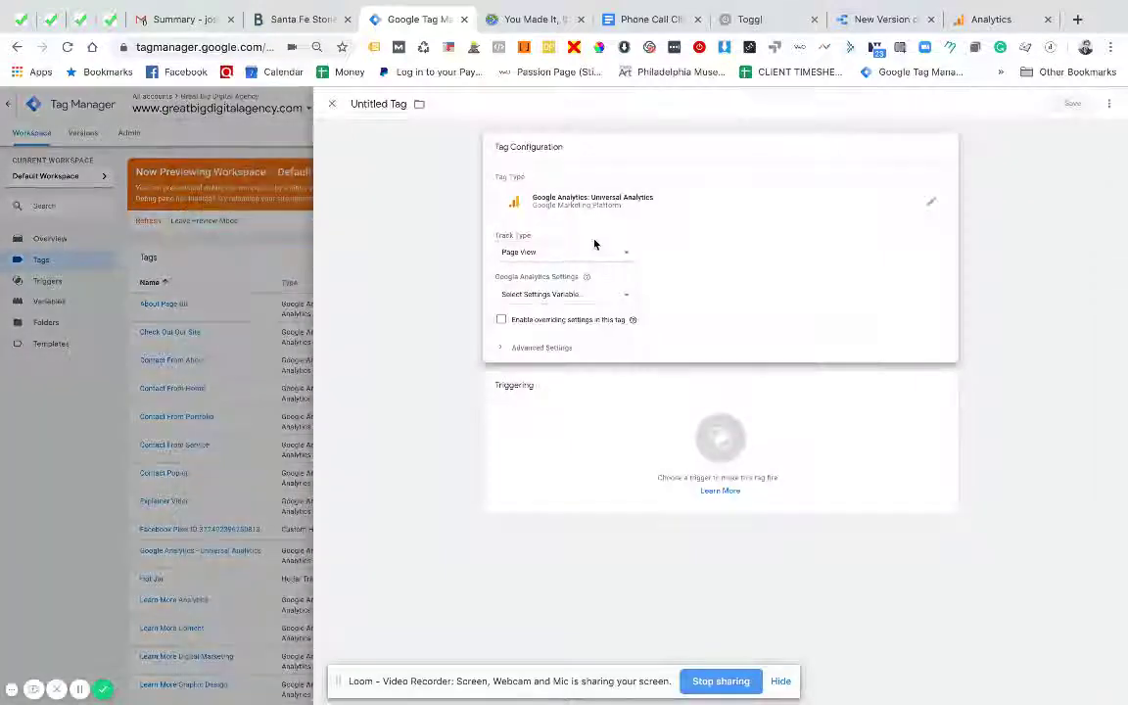
click(578, 252)
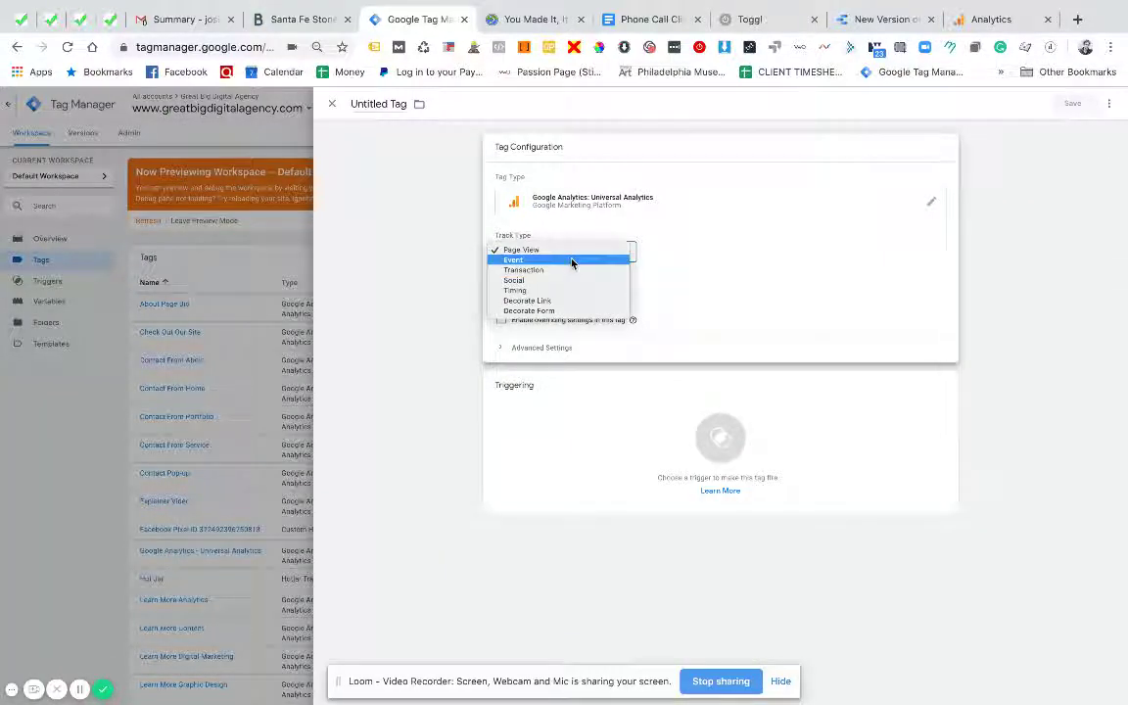
click(563, 254)
click(561, 274)
Enter event Category 'phone call' and Action 'click'
click(545, 308)
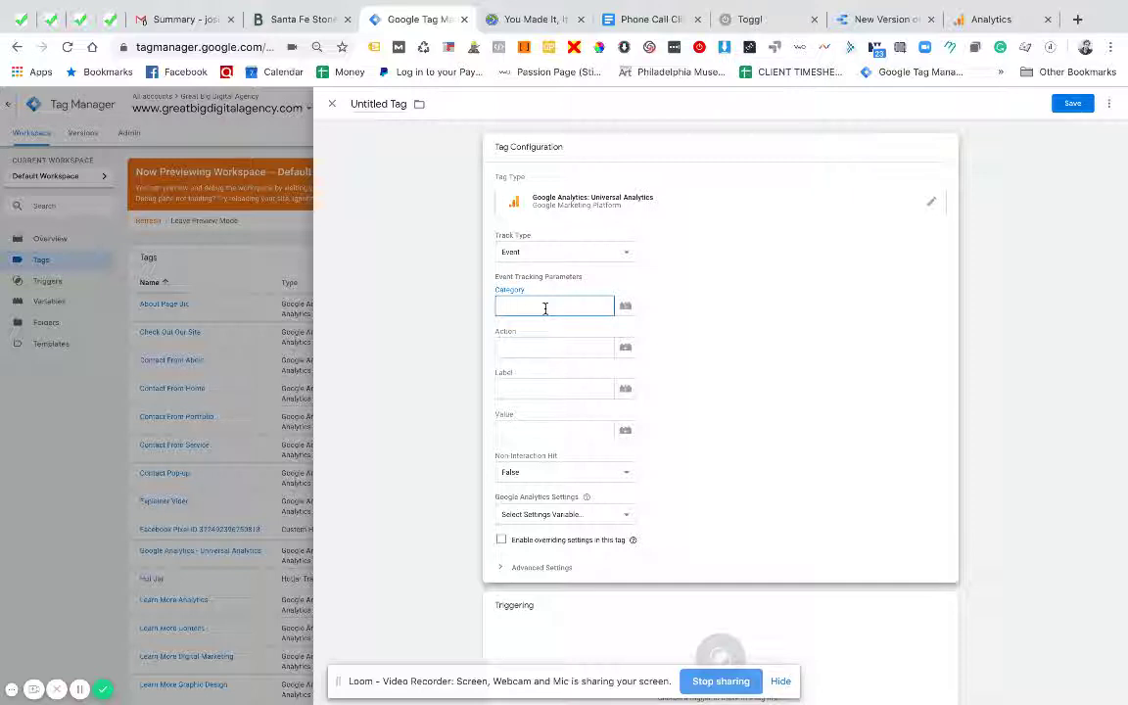
text(phone)
click(555, 345)
text(call cl)
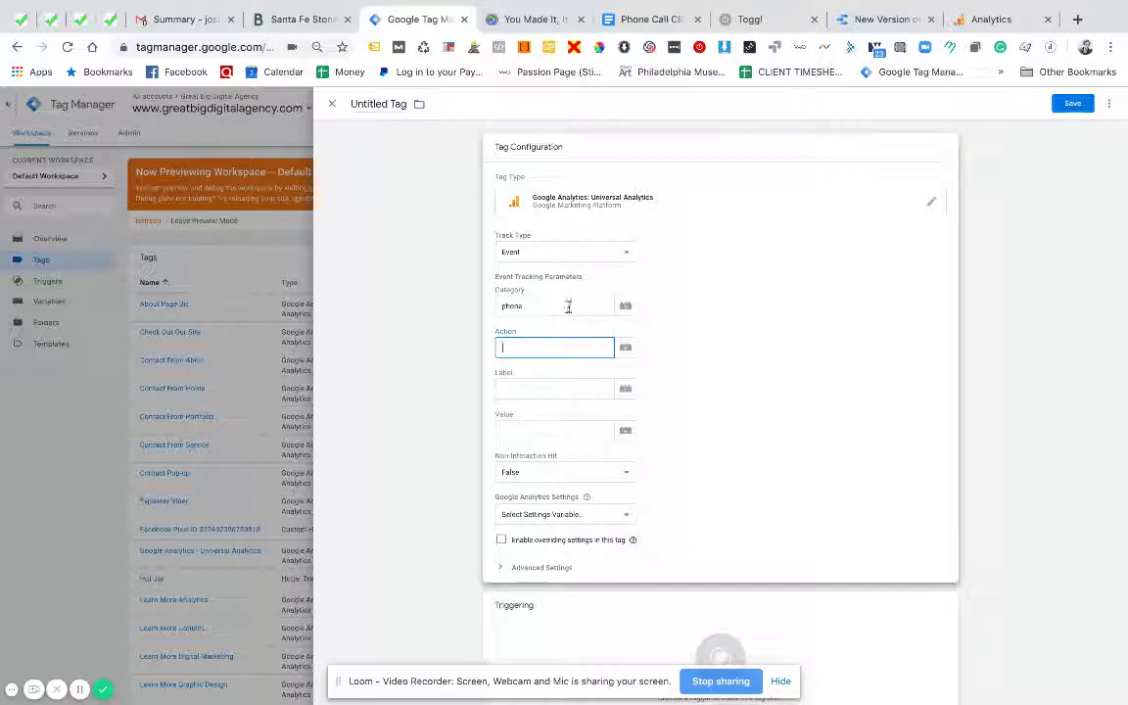
click(569, 308)
text(call)
click(540, 345)
text(plick)
click(519, 389)
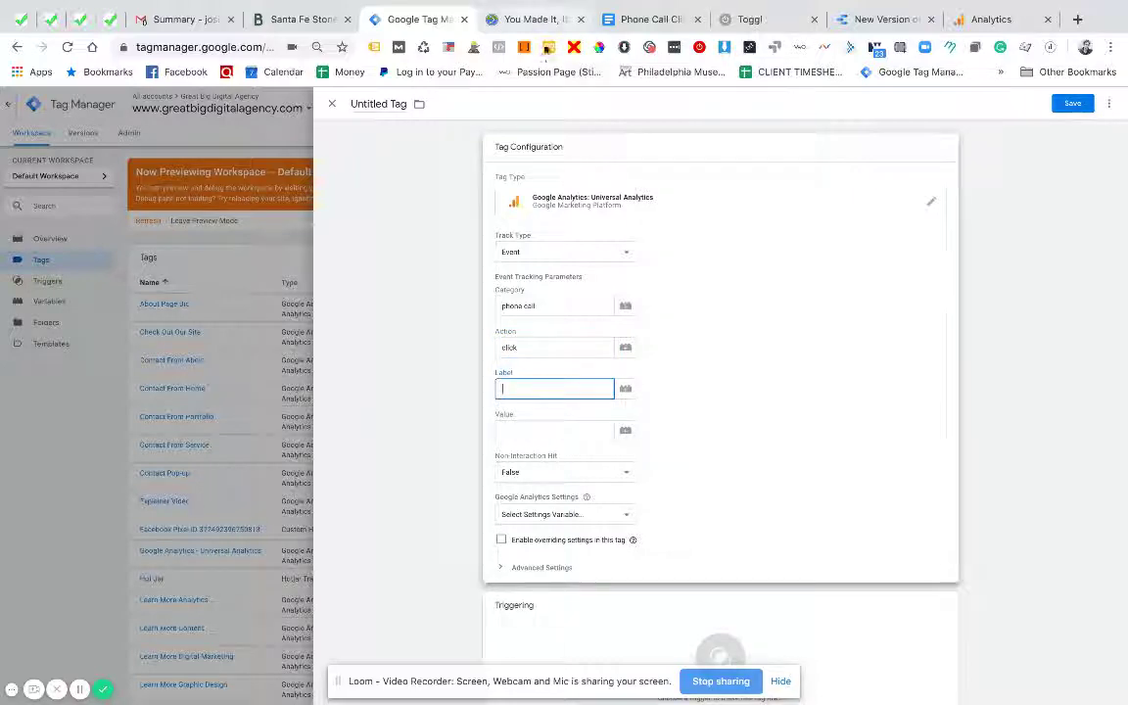
click(512, 17)
click(1094, 511)
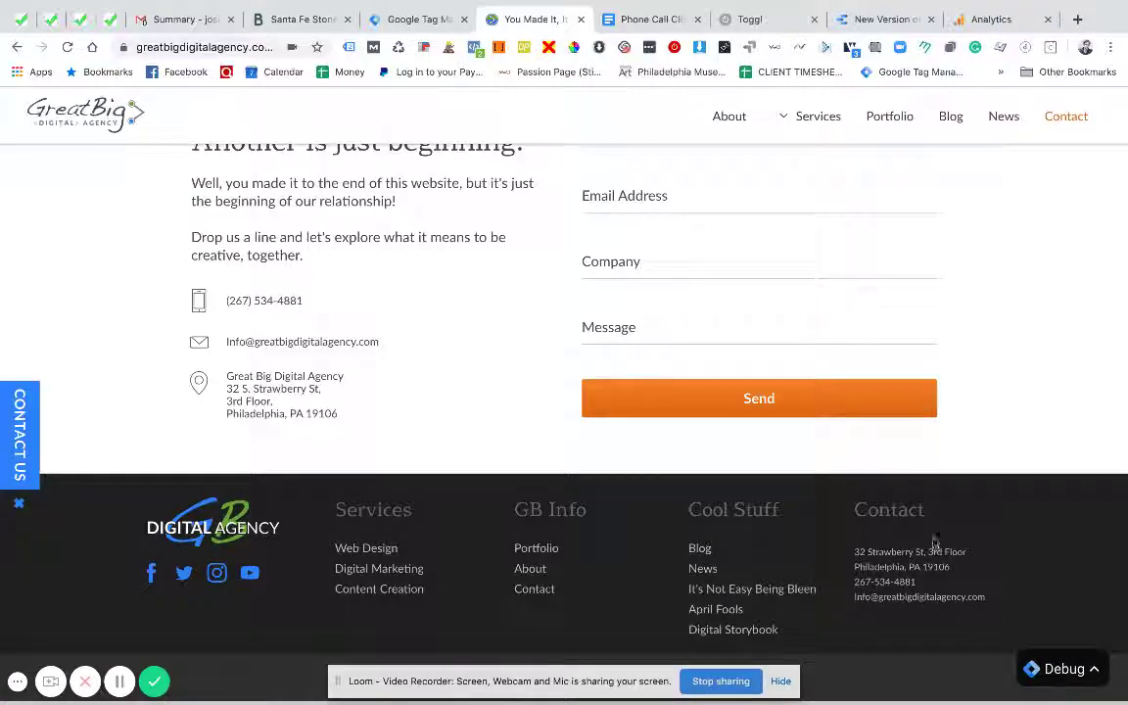
Scroll to the top of the previewed site and expand the Debug panel, then return to the event tag
scroll(883, 496, up, 3)
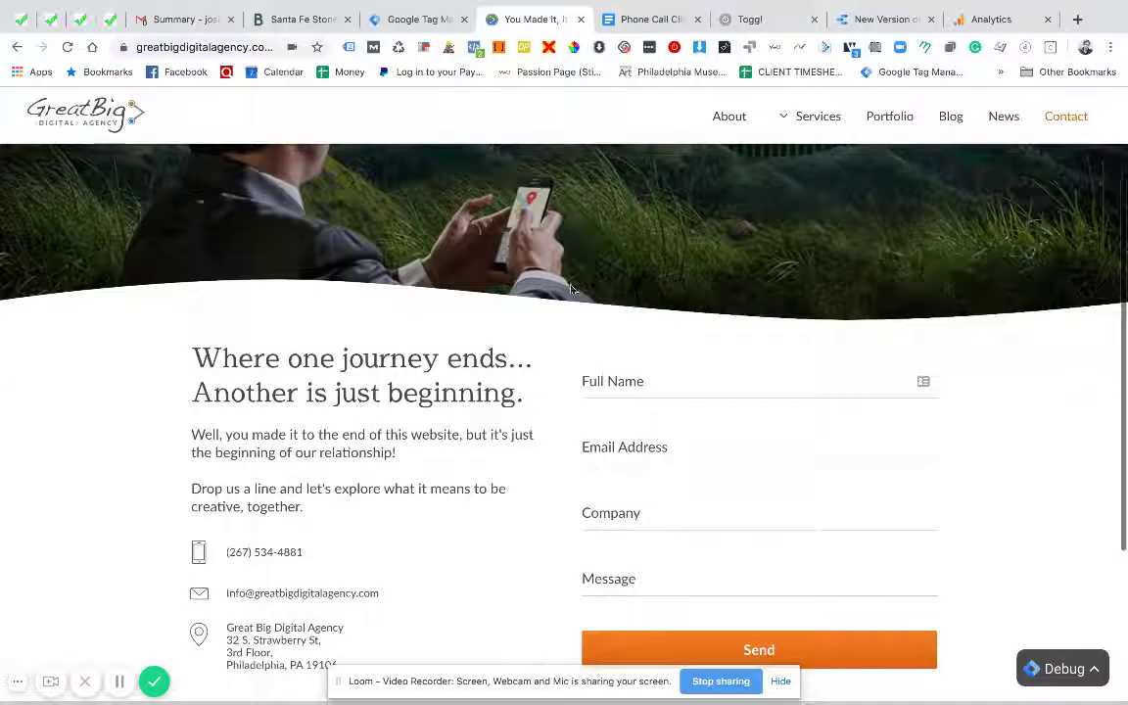
scroll(542, 496, up, 1)
scroll(522, 490, up, 1)
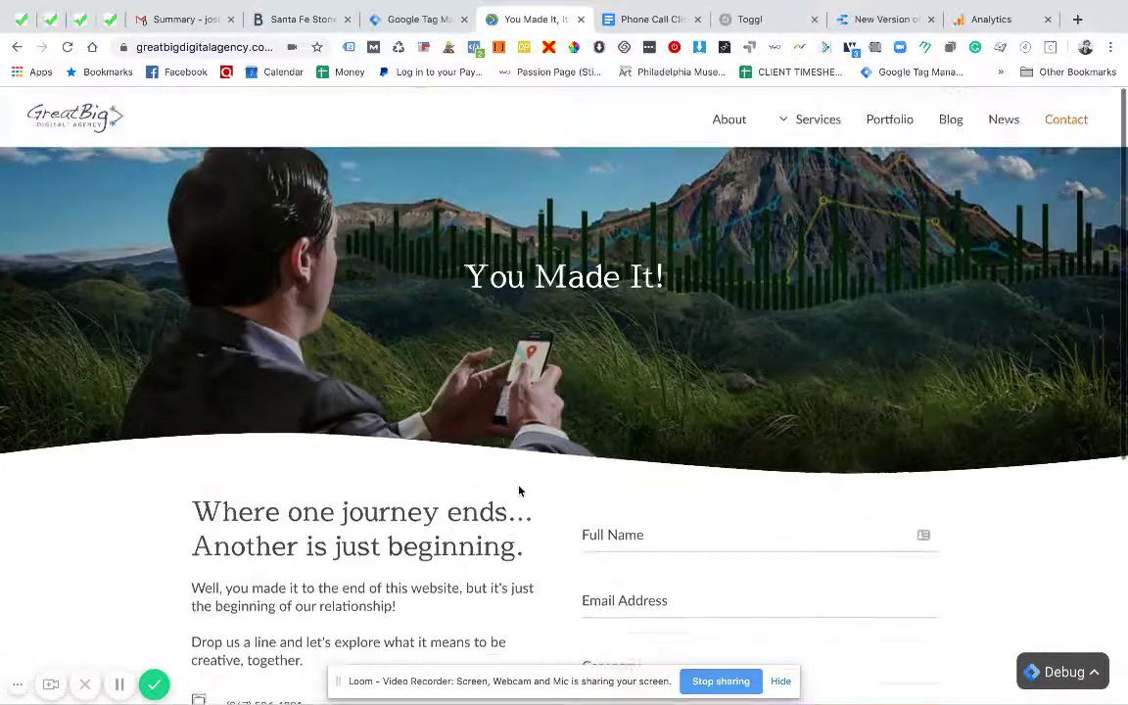
click(1087, 683)
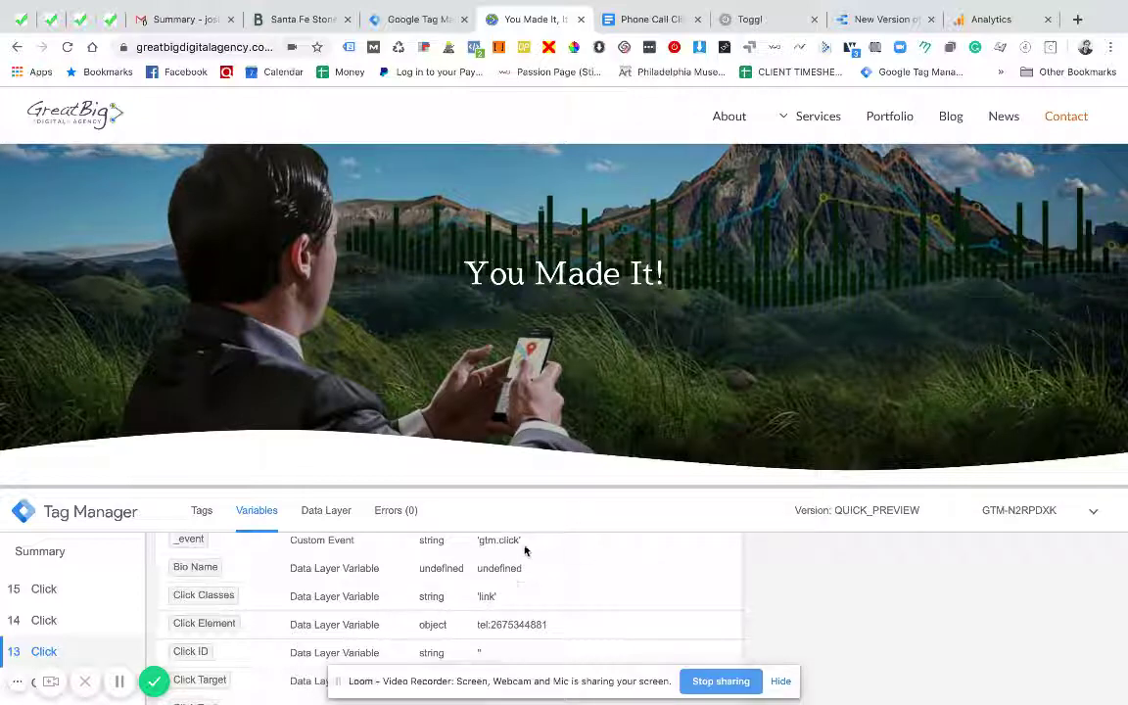
click(404, 20)
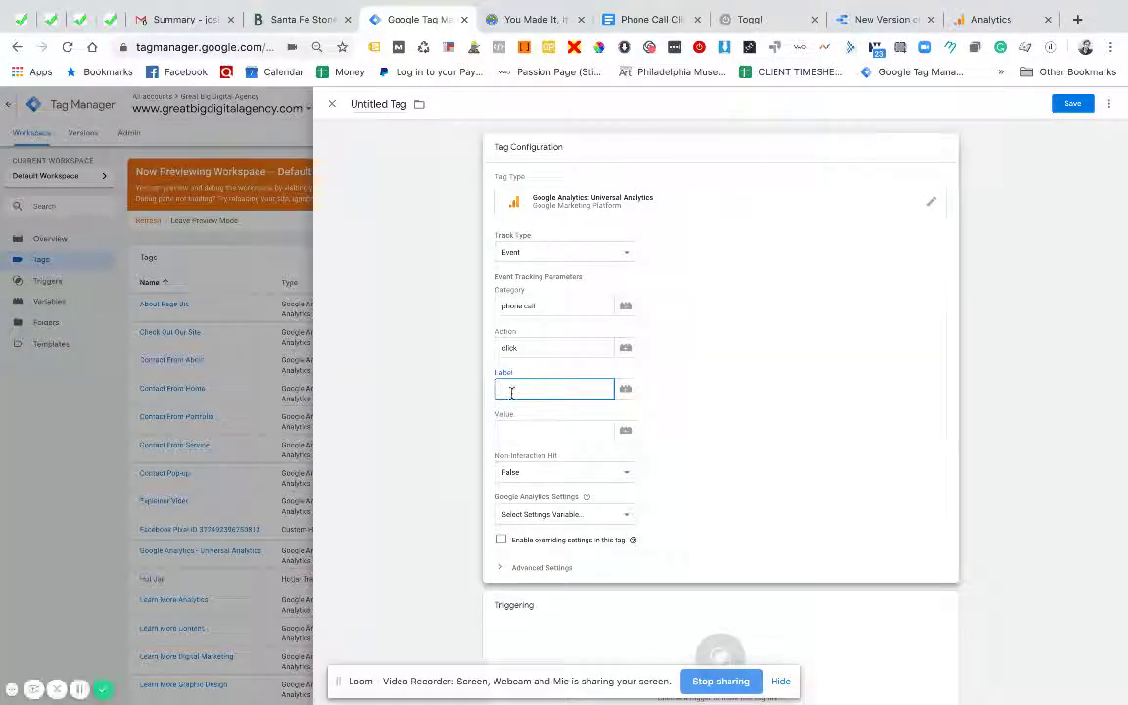
Choose the Page Path variable for the event tag's Label field
click(624, 391)
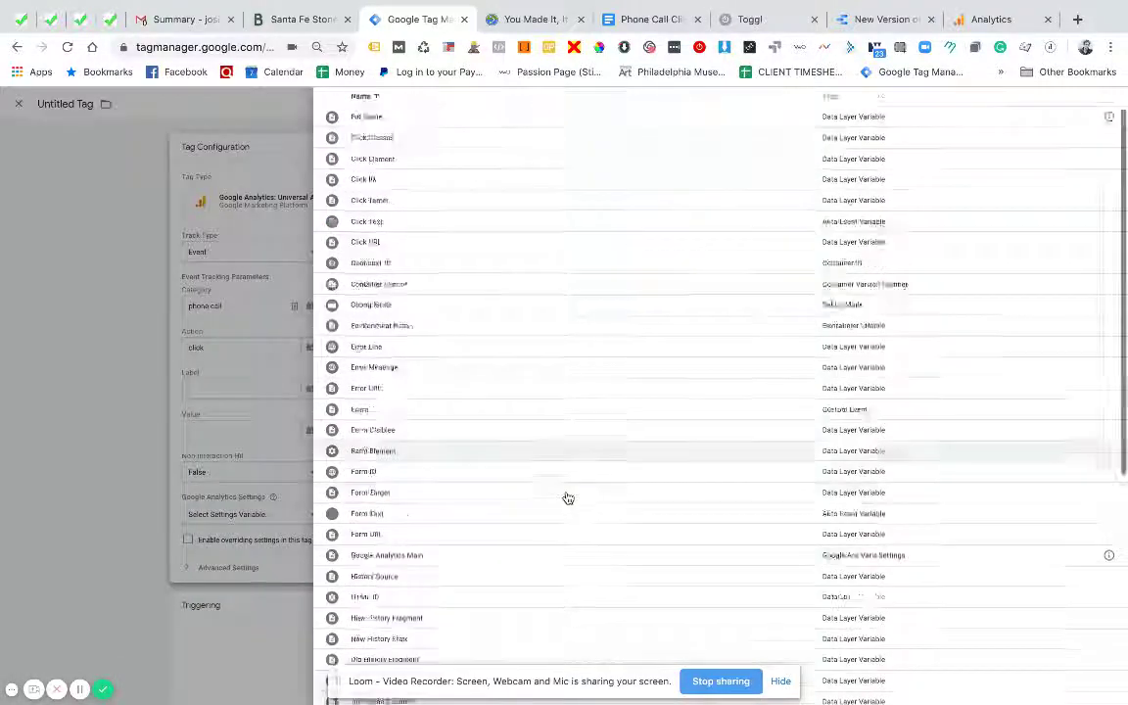
scroll(568, 499, down, 4)
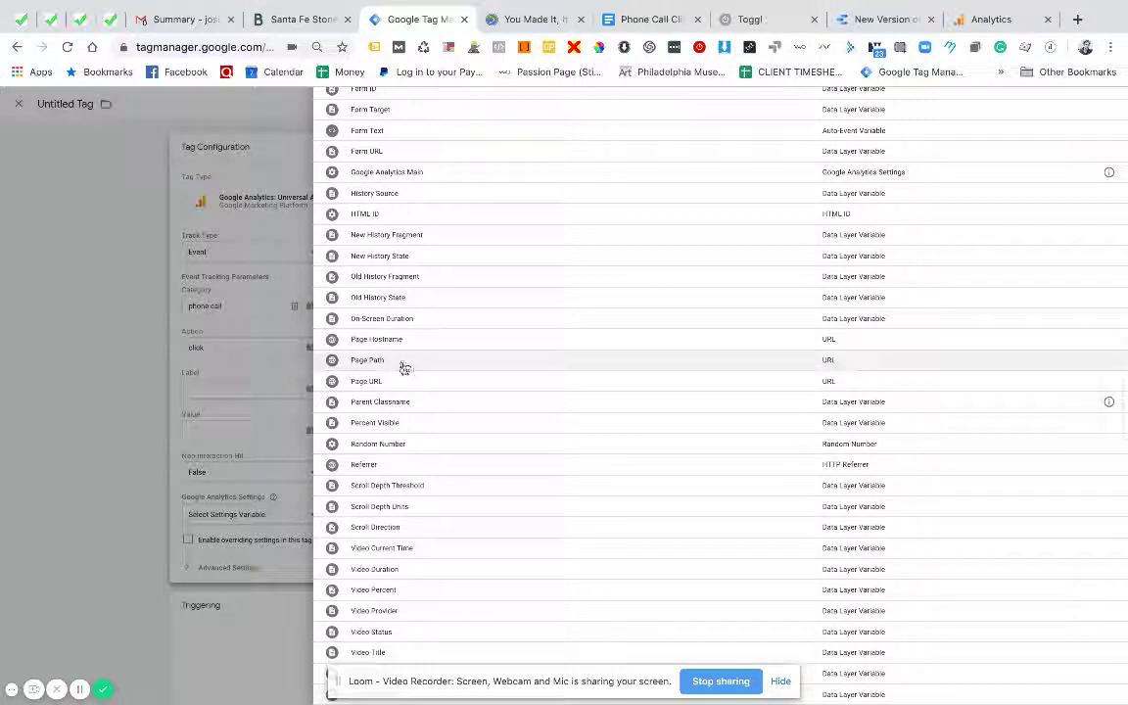
click(404, 361)
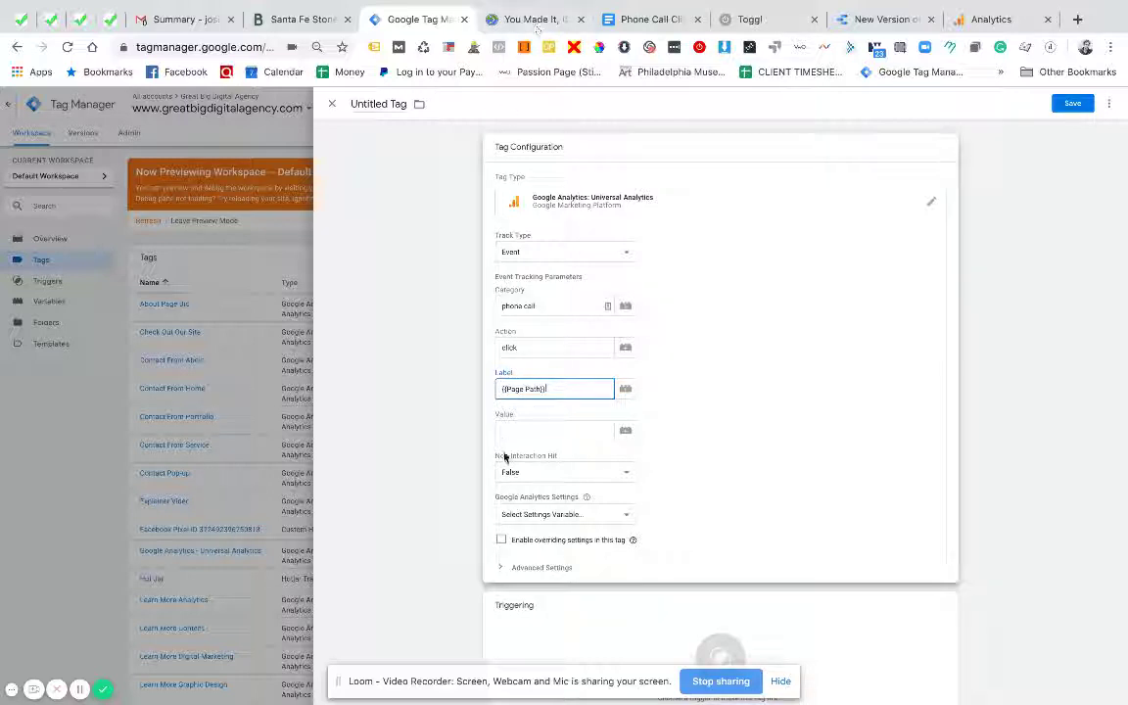
Search triggers for 'phone' and attach the Phone Call Click trigger to the tag
scroll(679, 589, down, 1)
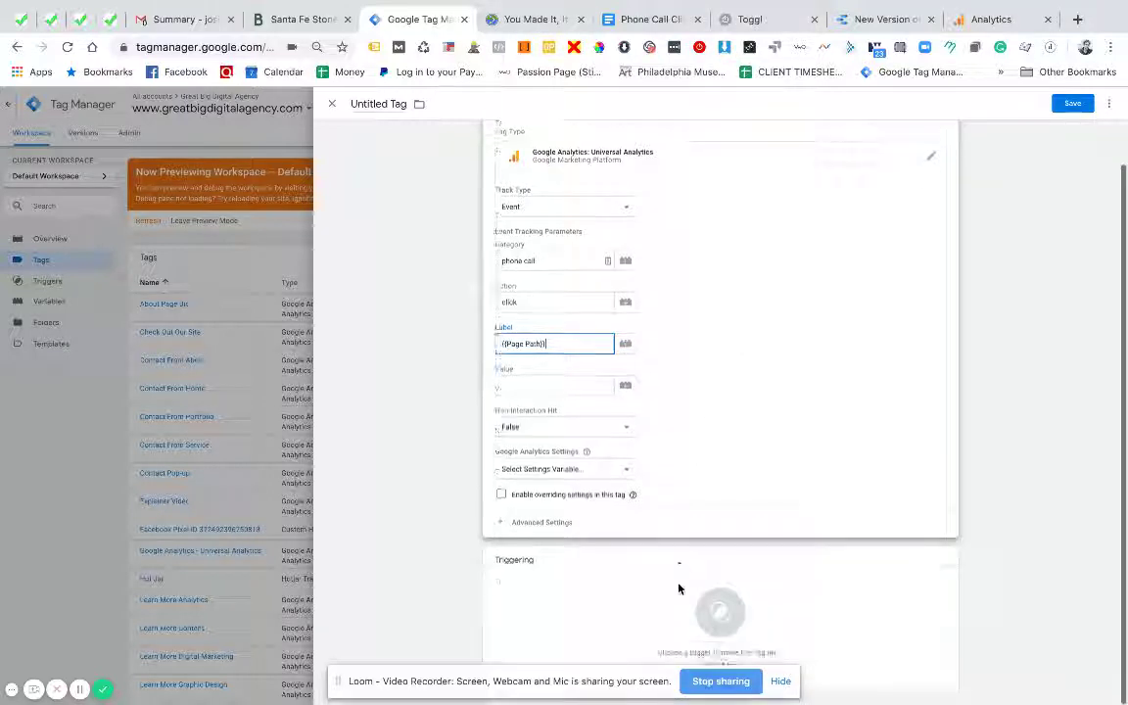
click(672, 615)
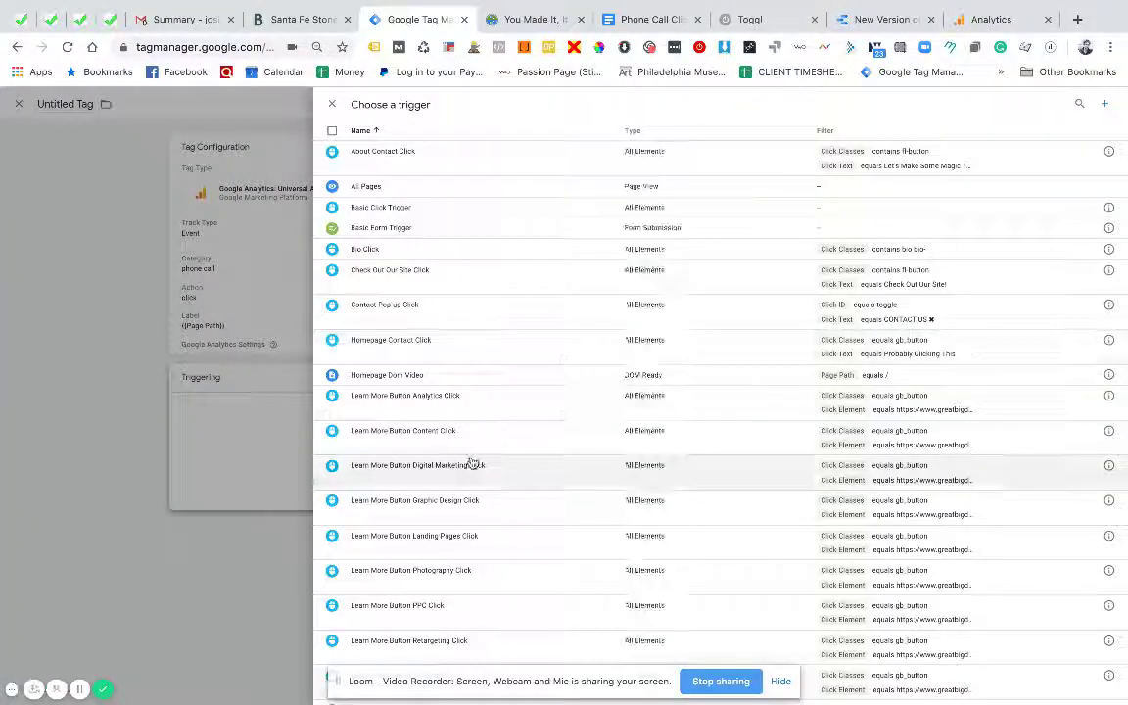
click(1079, 103)
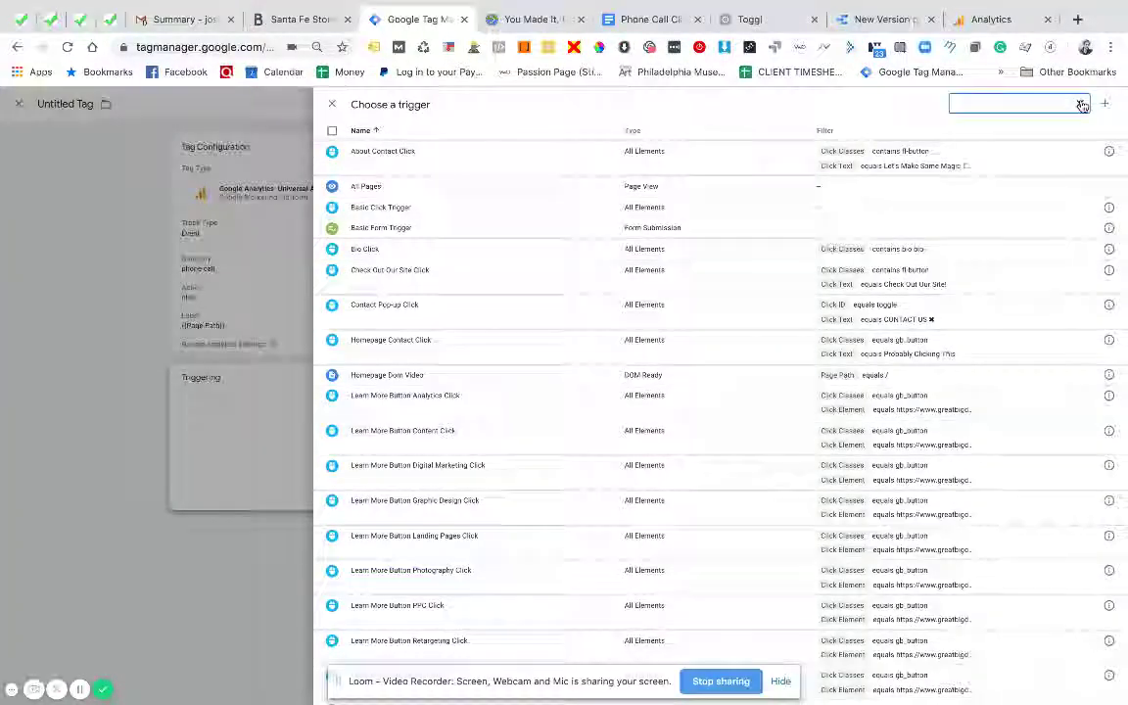
text(phone)
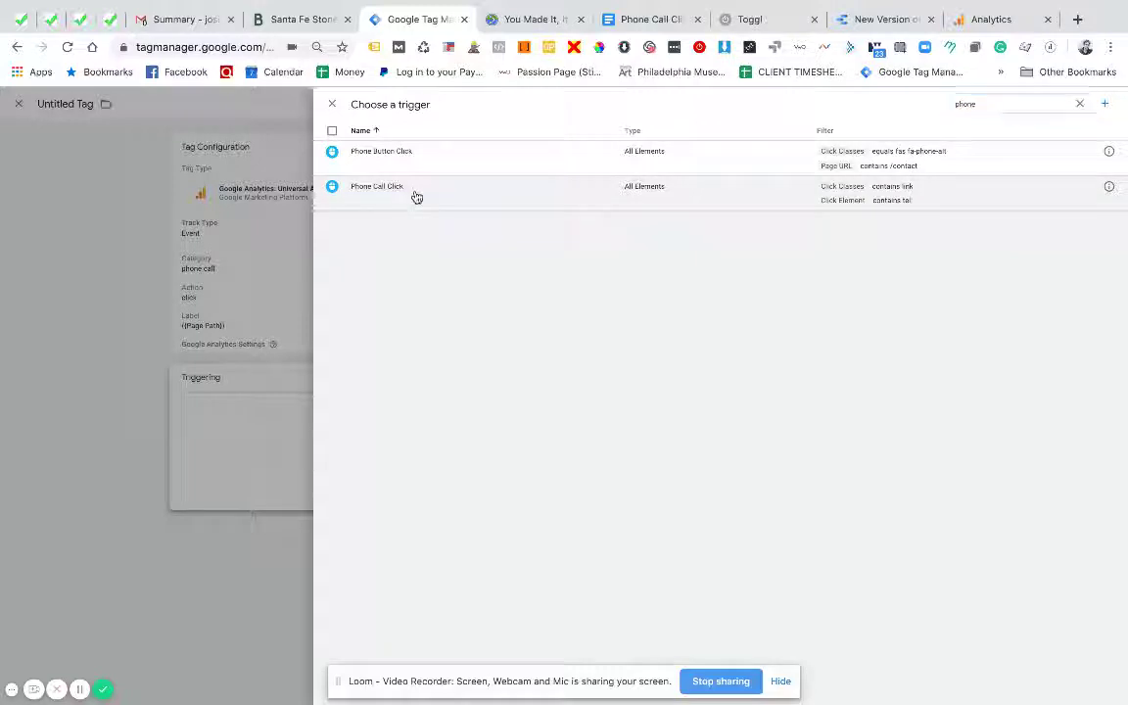
drag(446, 199, 896, 207)
click(526, 211)
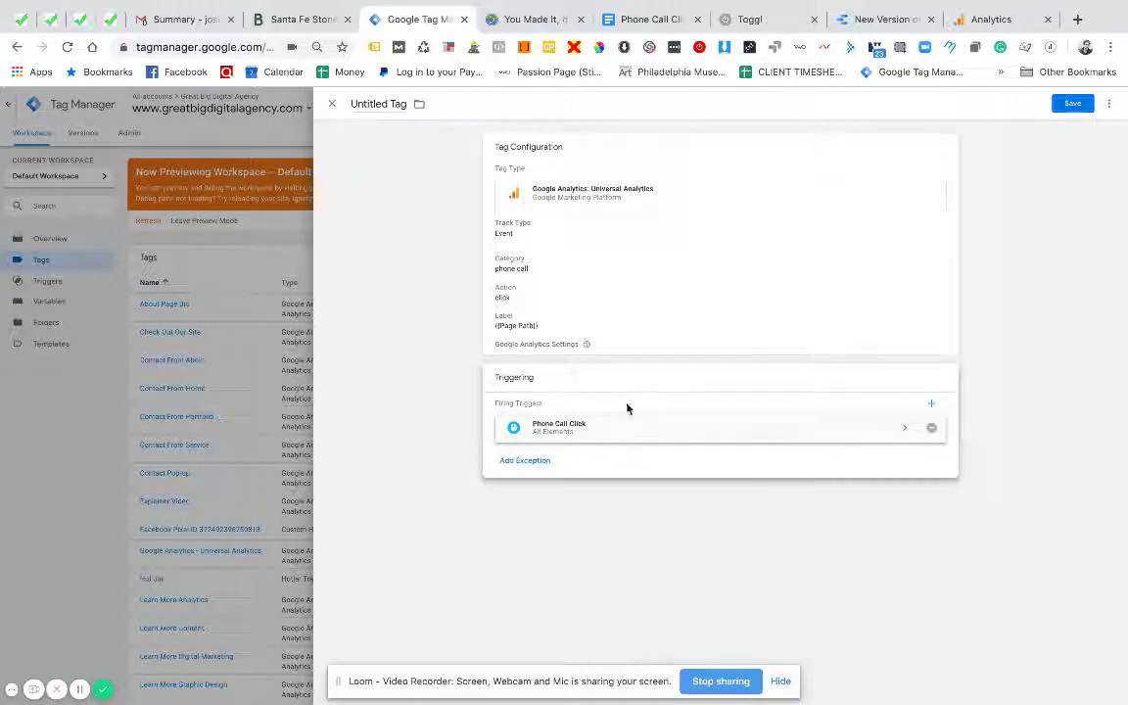
Rename the untitled tag to 'Phone Call Click Tag'
click(401, 107)
text(Pho)
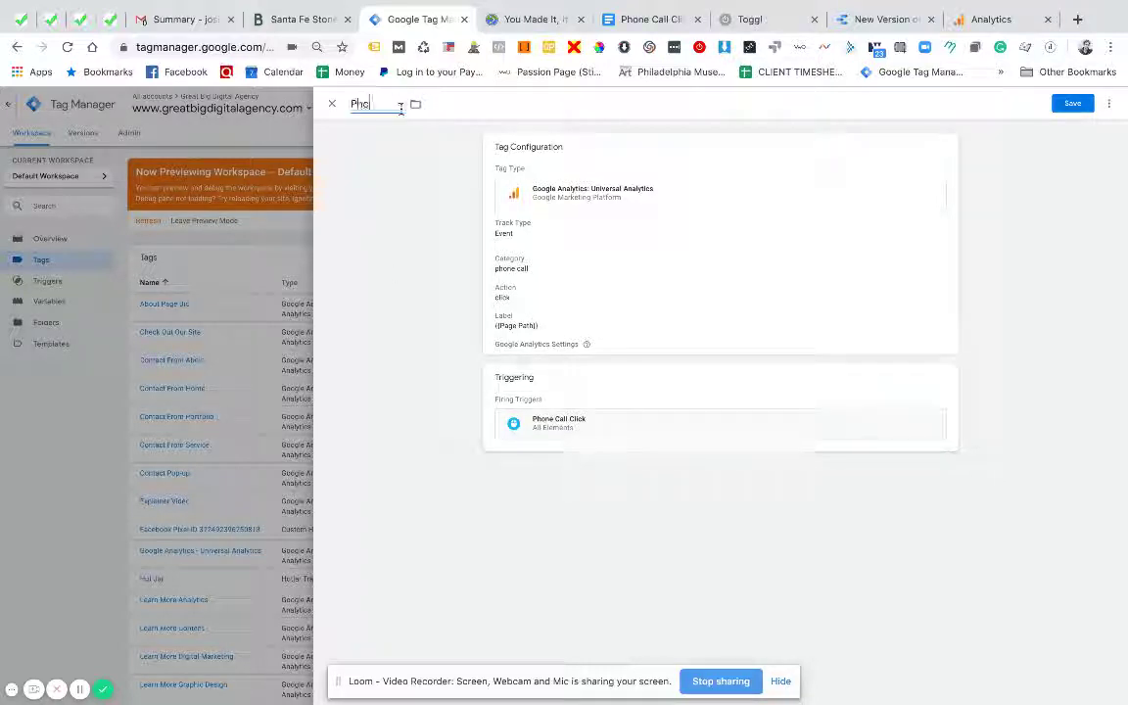
text(ne Call Click Tag)
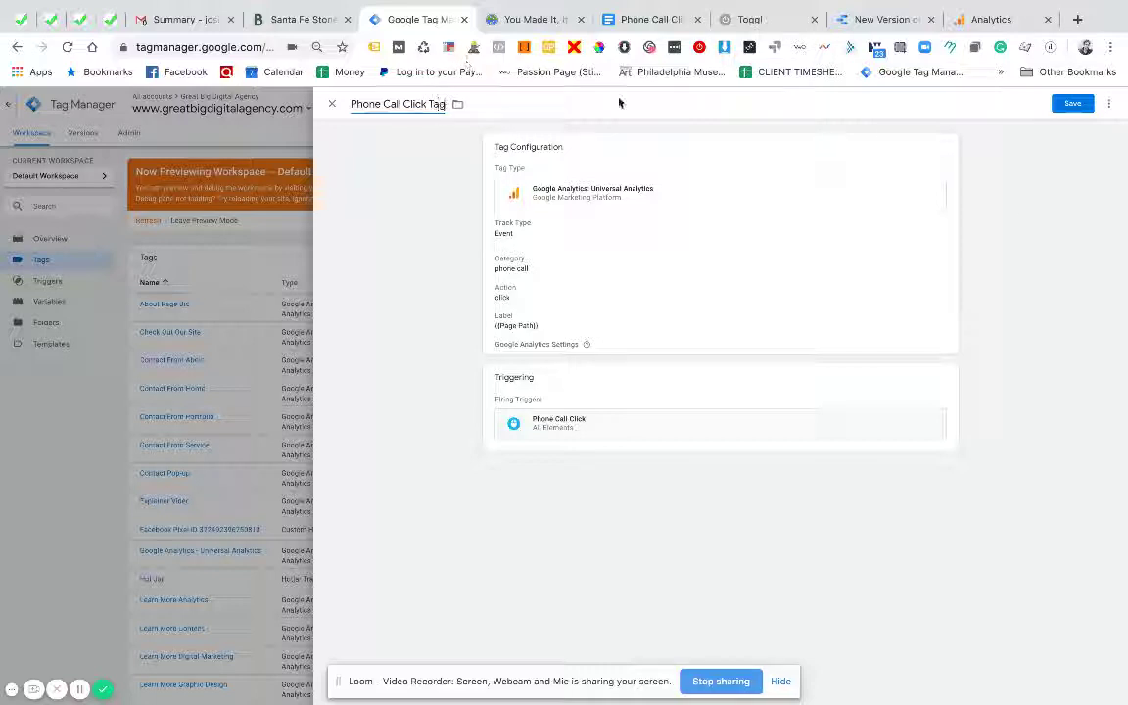
click(1075, 104)
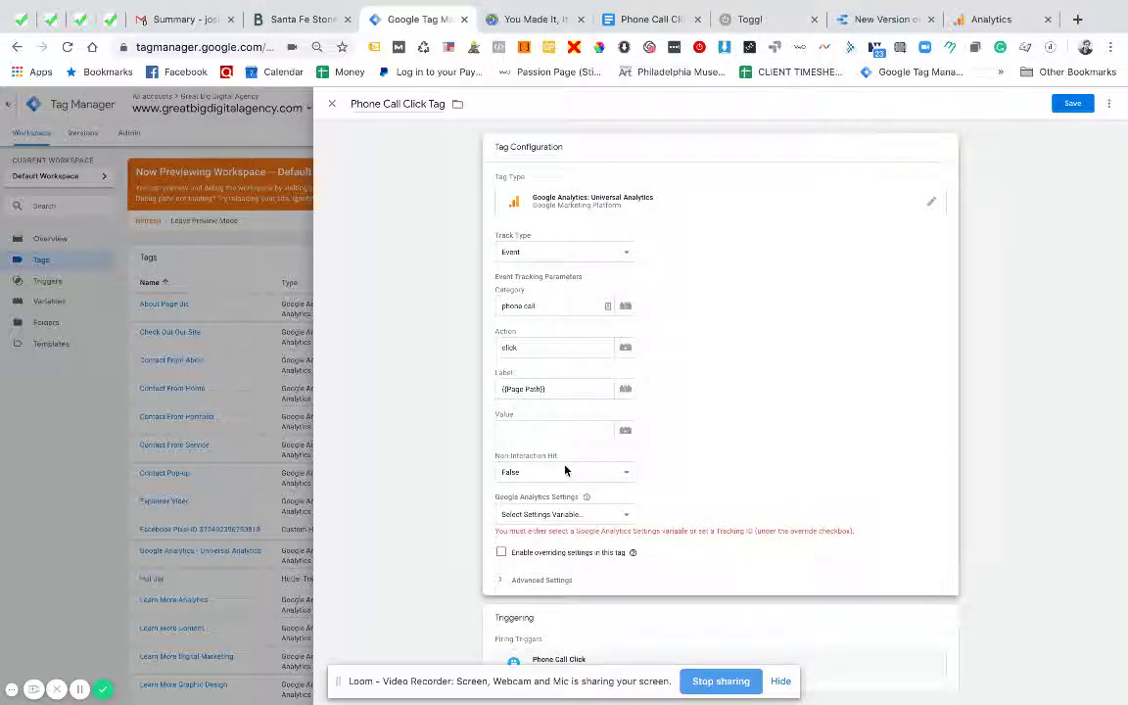
Select {{Google Analytics Main}} as the Google Analytics settings and save the tag
click(537, 512)
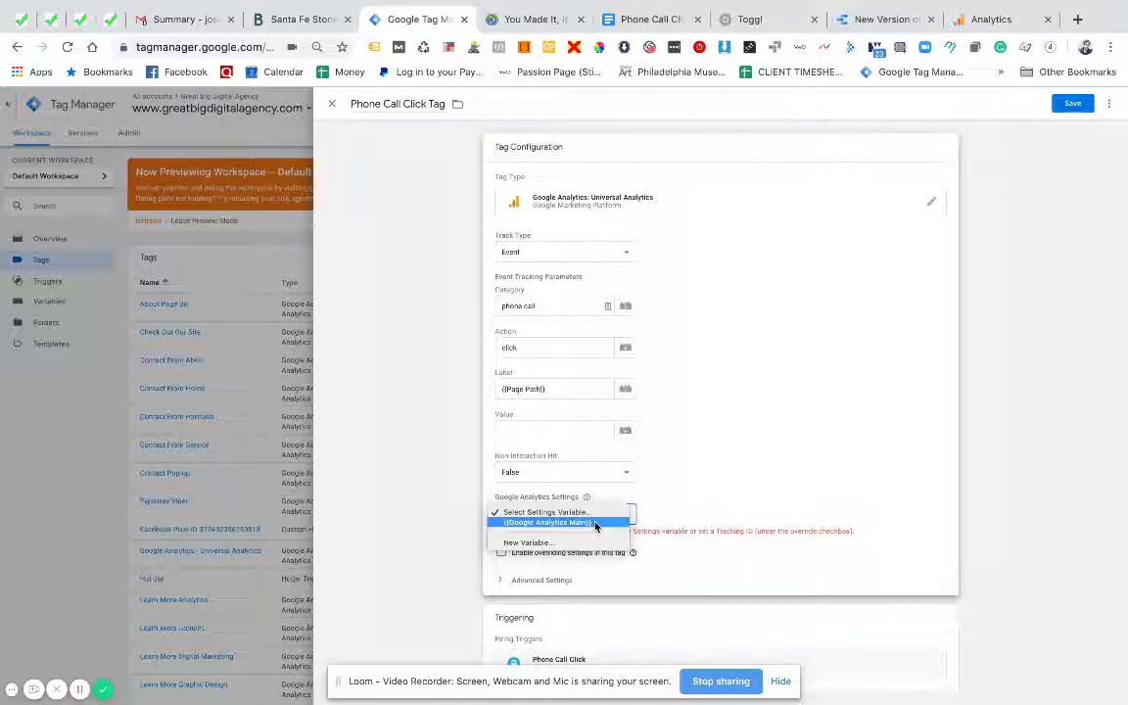
click(571, 524)
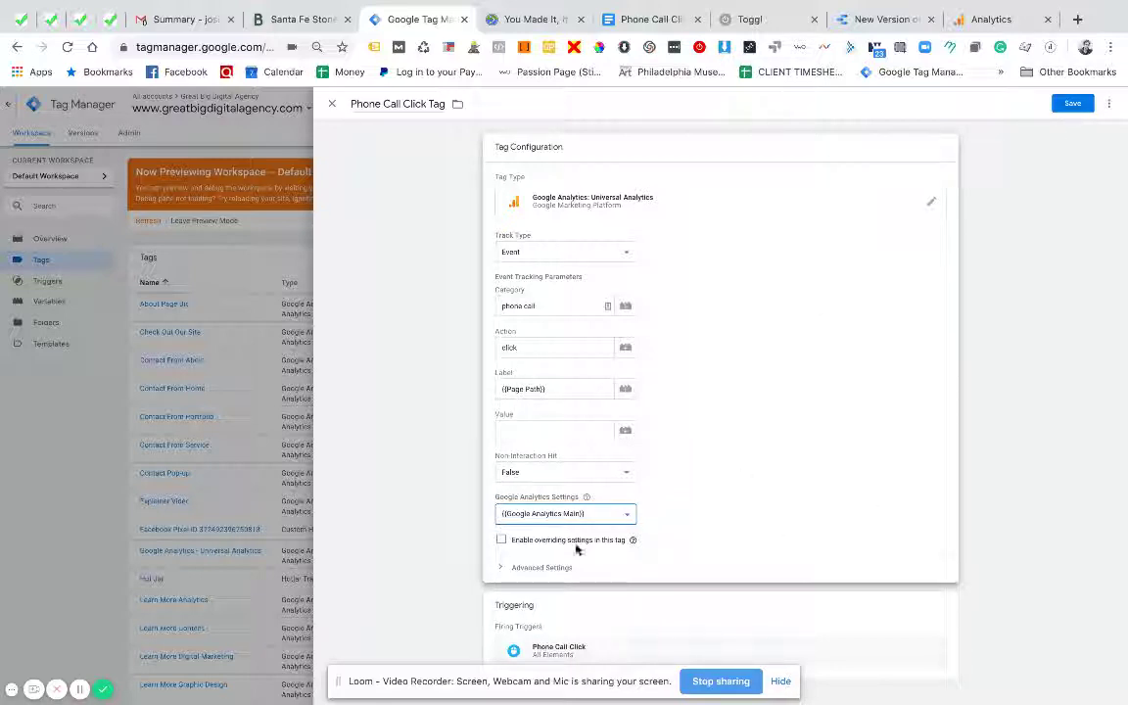
click(633, 540)
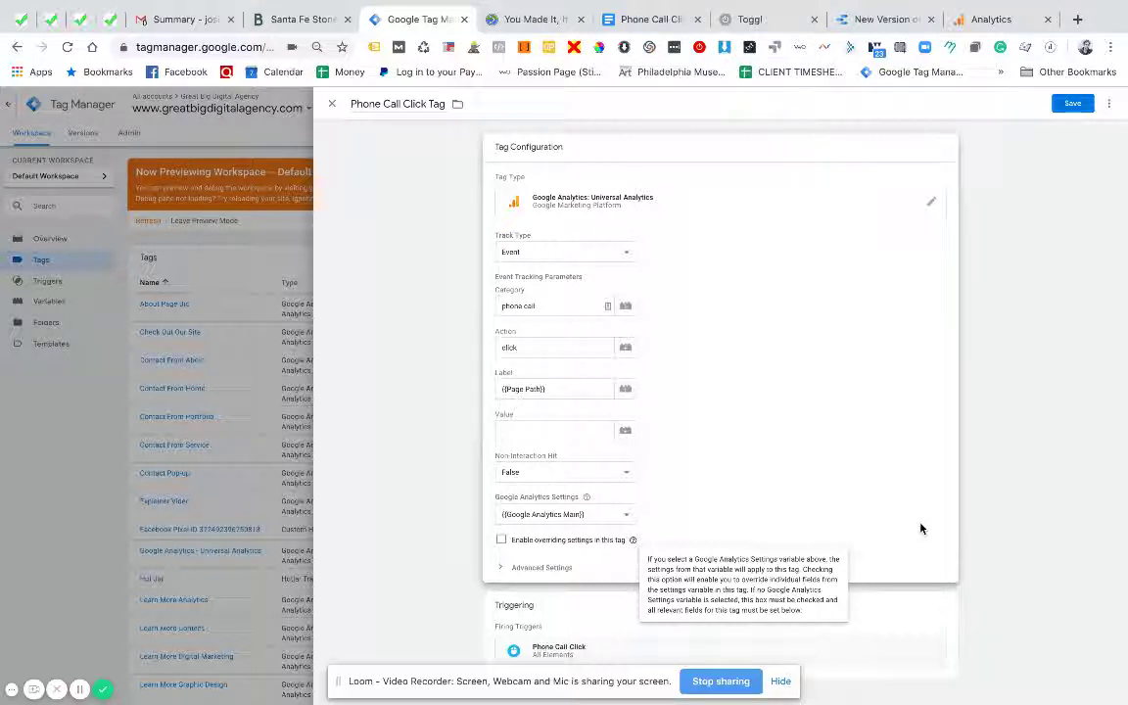
click(1072, 103)
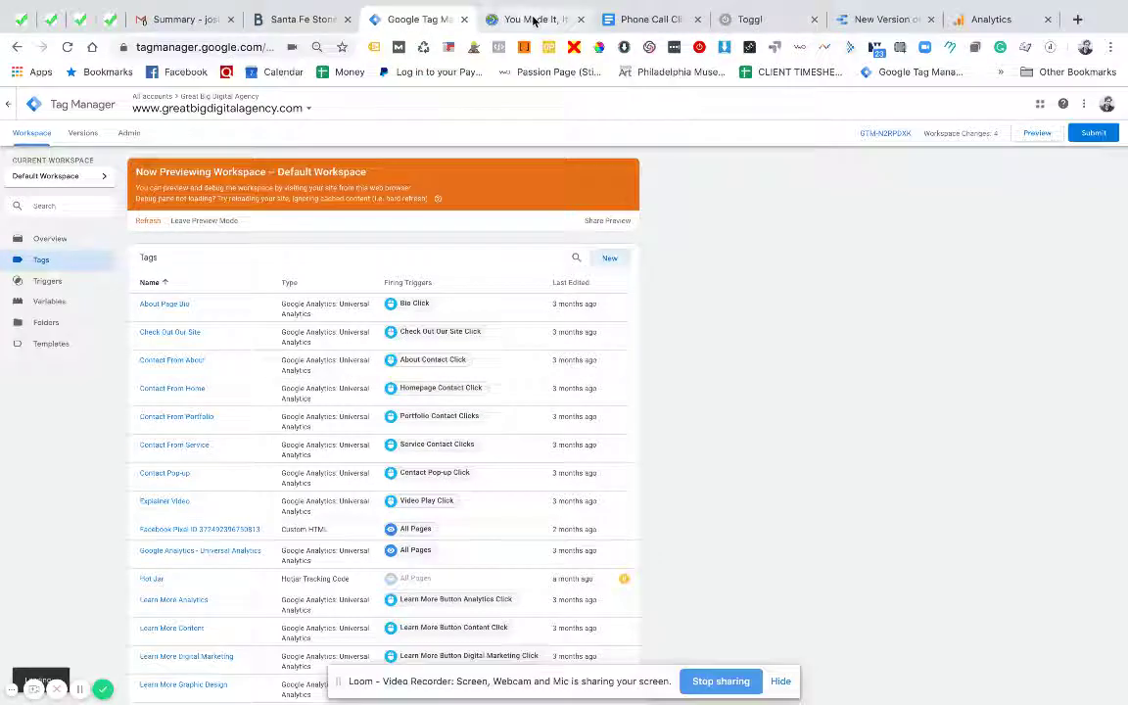
Reload the test site's contact page in preview mode to load the new tag
click(534, 20)
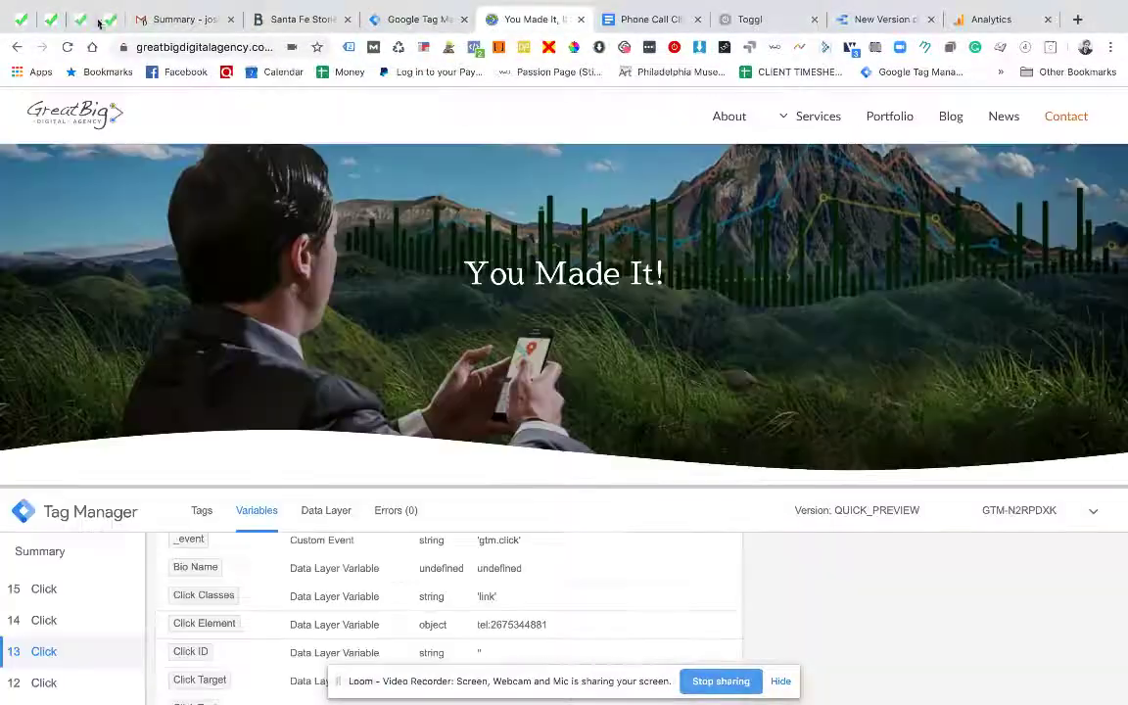
click(422, 15)
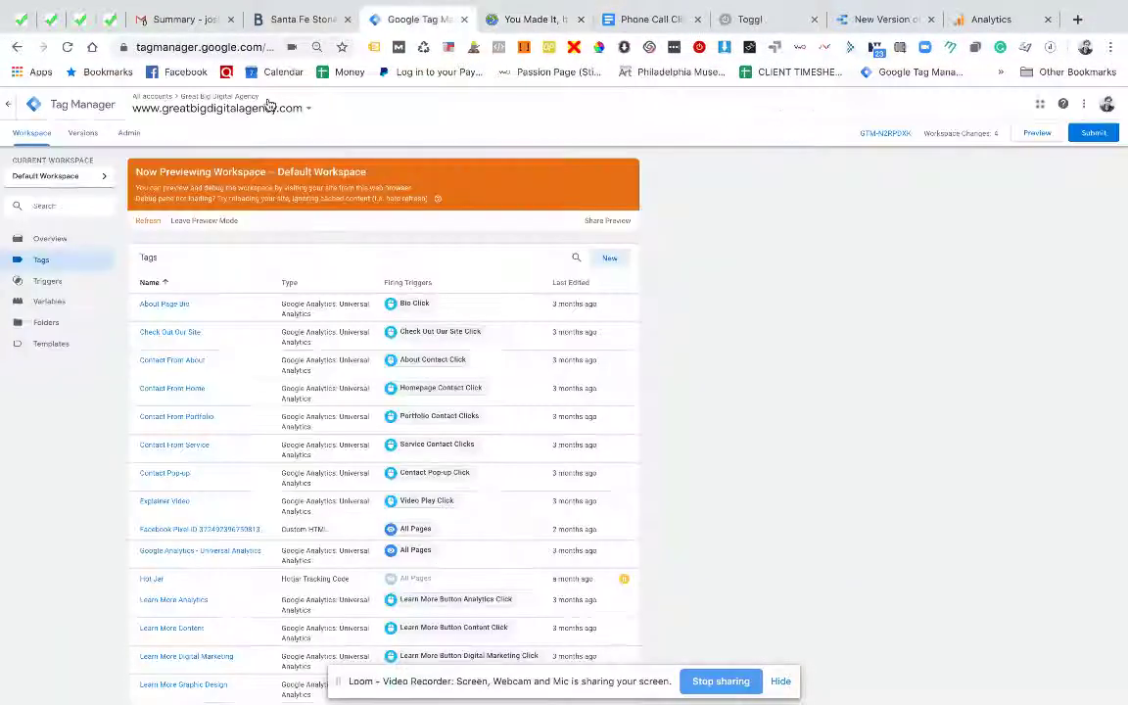
click(498, 13)
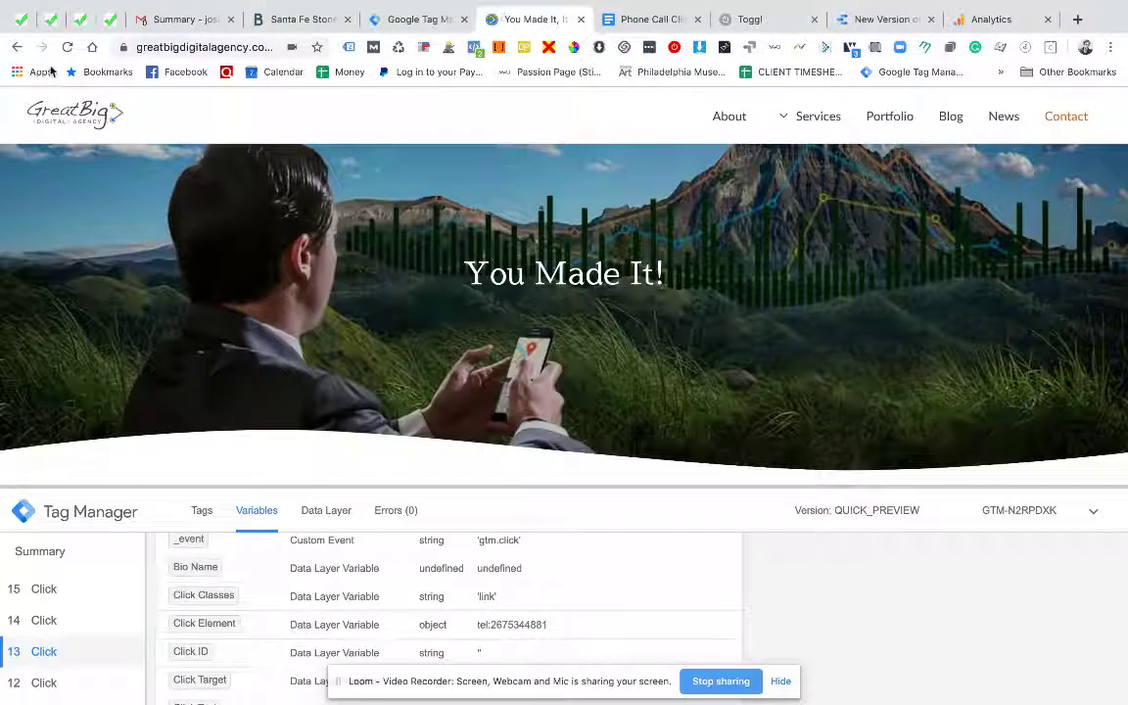
click(69, 49)
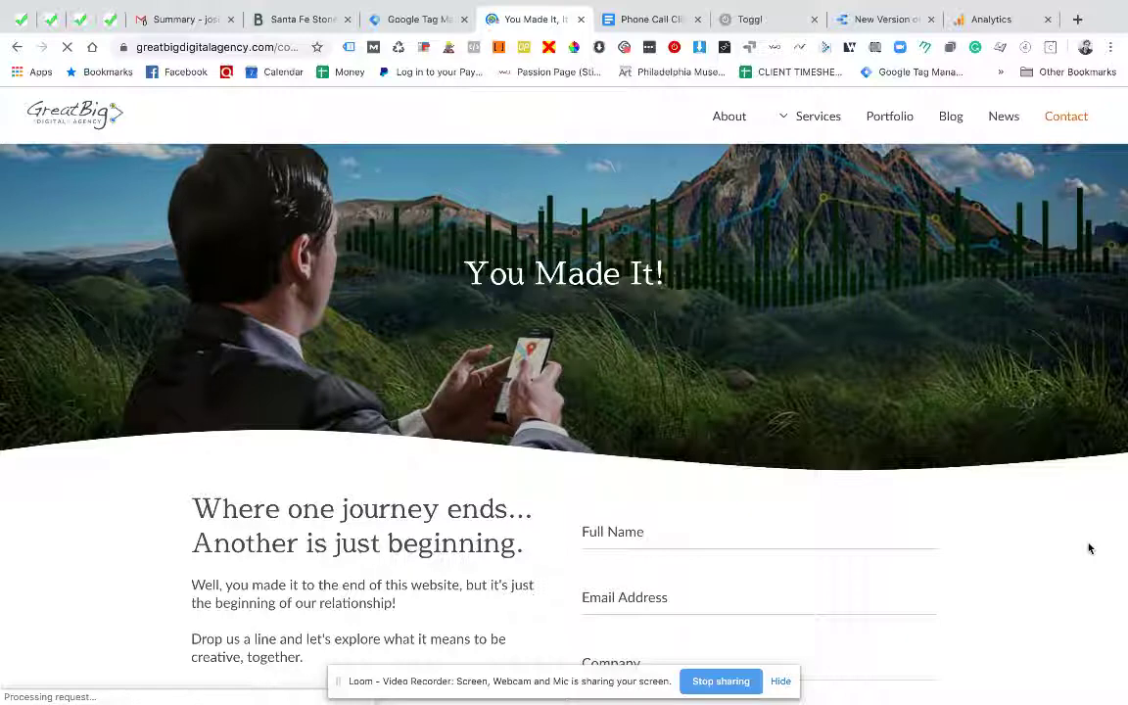
scroll(1072, 559, down, 3)
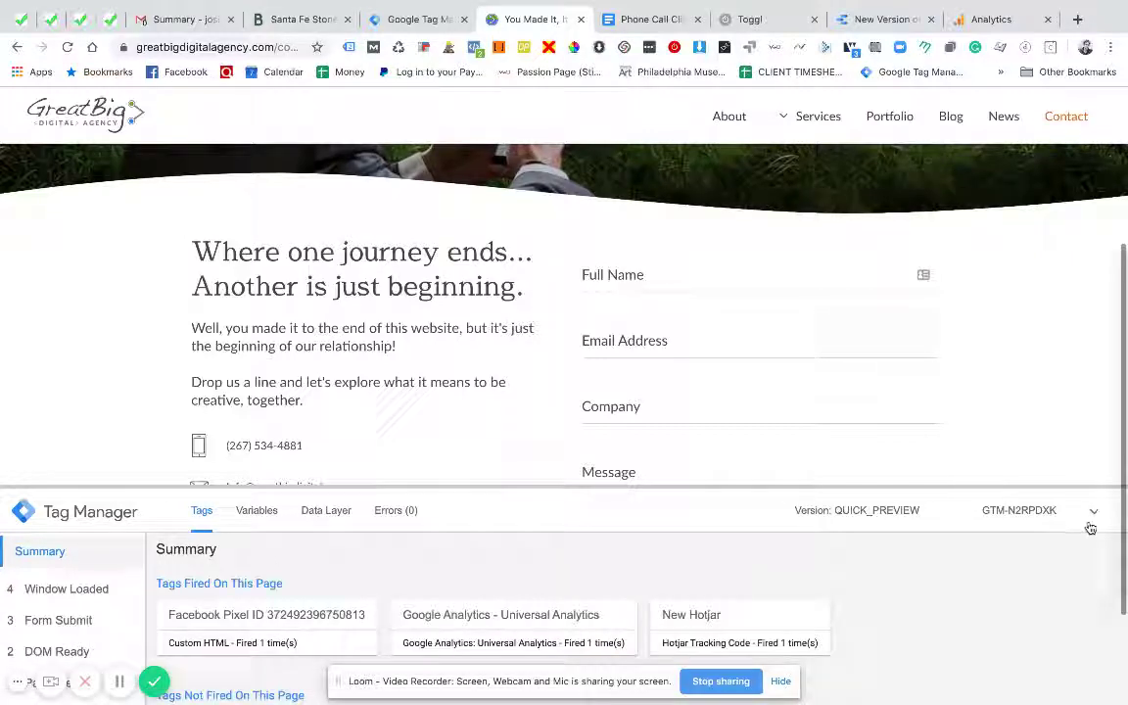
scroll(913, 624, down, 5)
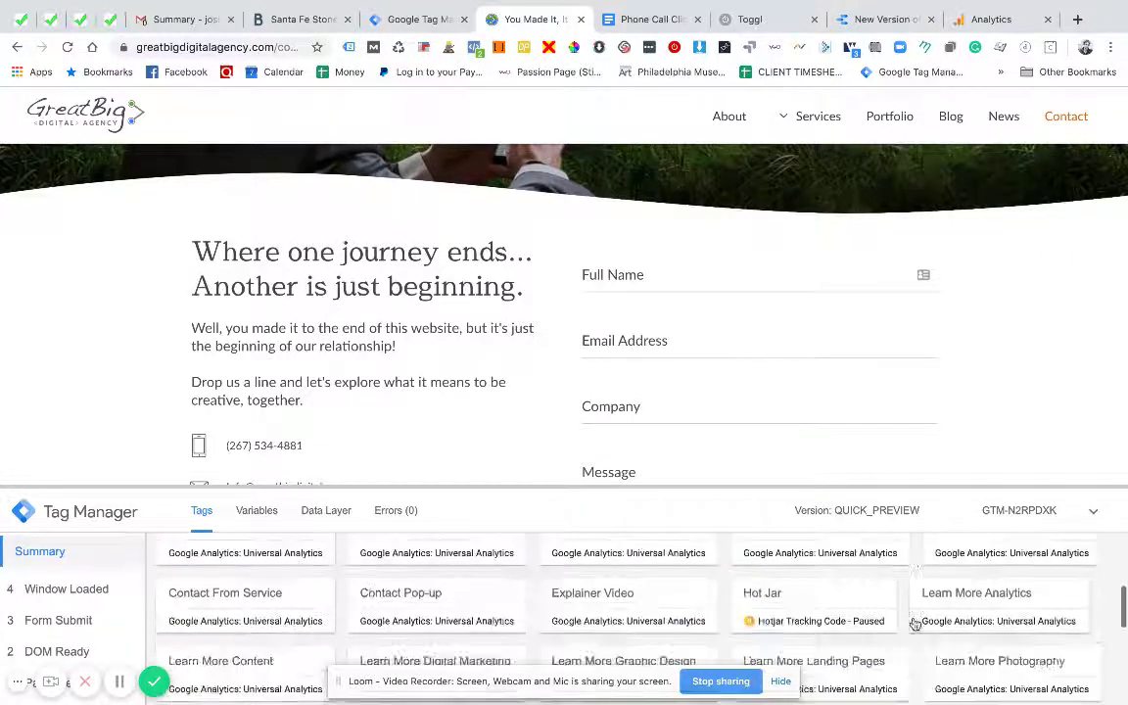
scroll(914, 624, down, 5)
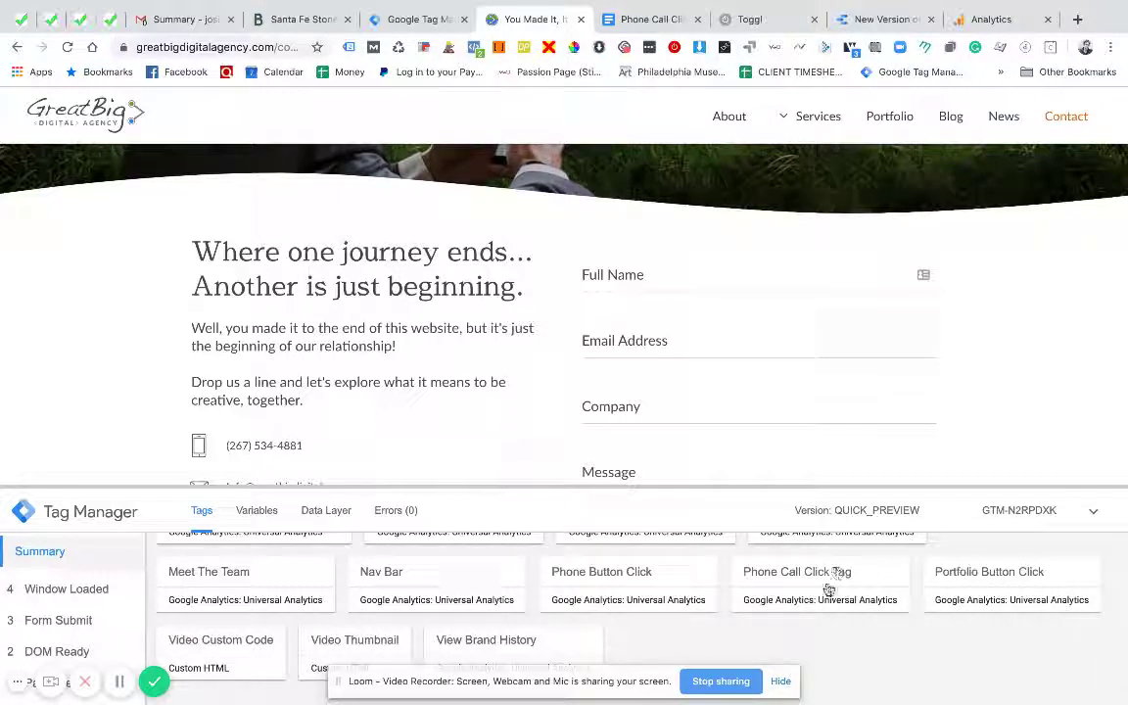
Click the footer phone link, cancel the FaceTime prompt, and view tags fired on the Click event
click(1113, 510)
scroll(1029, 582, down, 2)
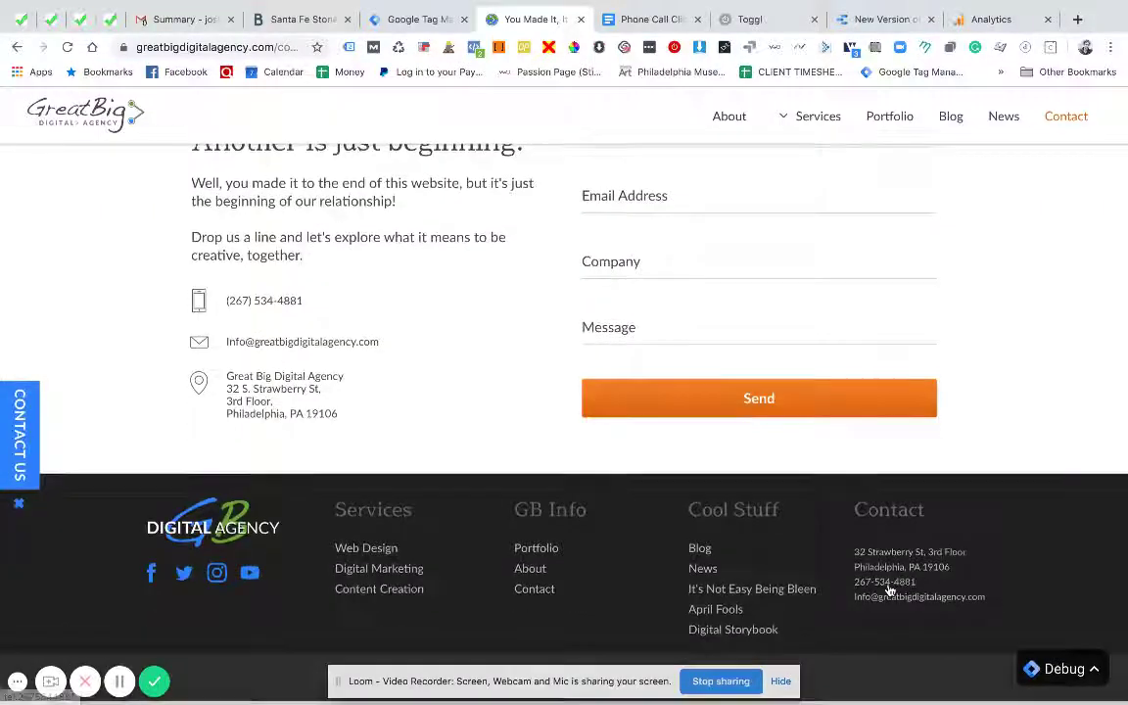
click(882, 579)
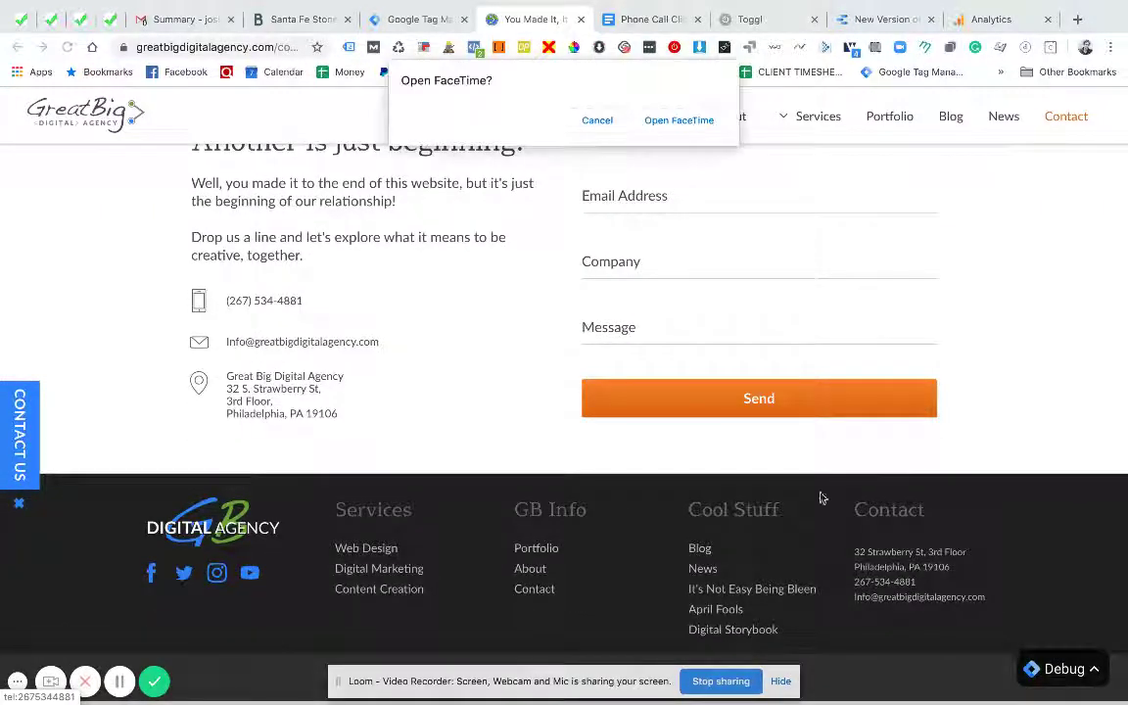
click(596, 119)
click(1060, 670)
click(39, 620)
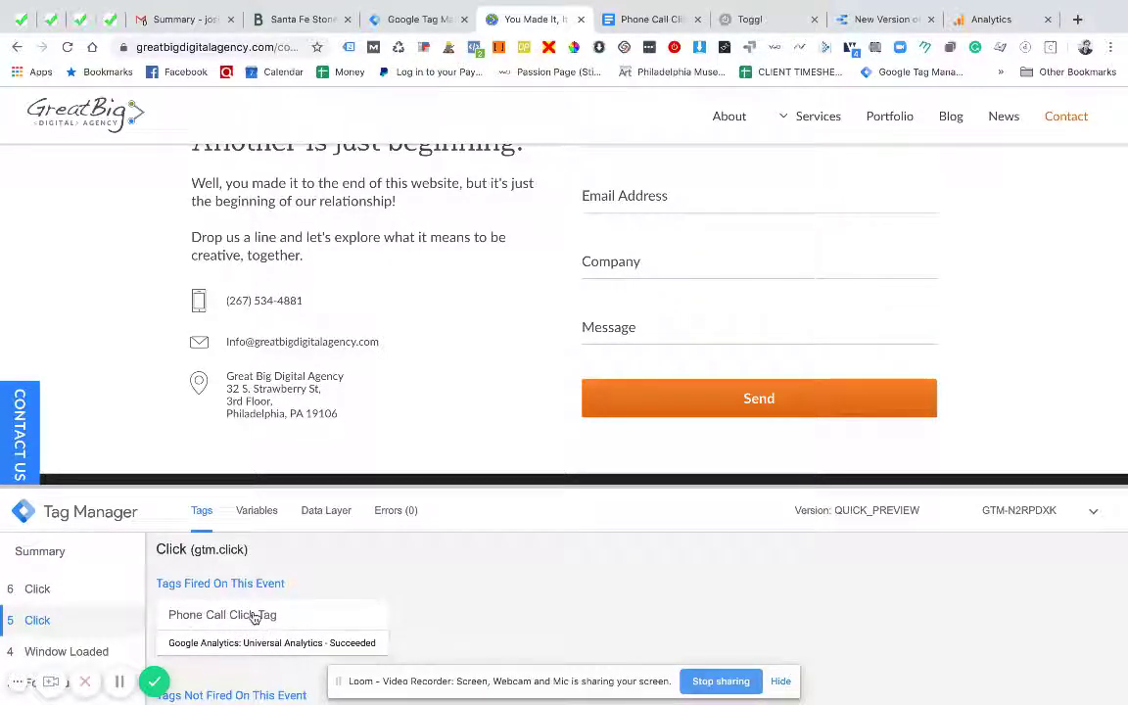
Review the fired Phone Call Click Tag's sent values: Category phone call, Action click, Label /contact
click(262, 619)
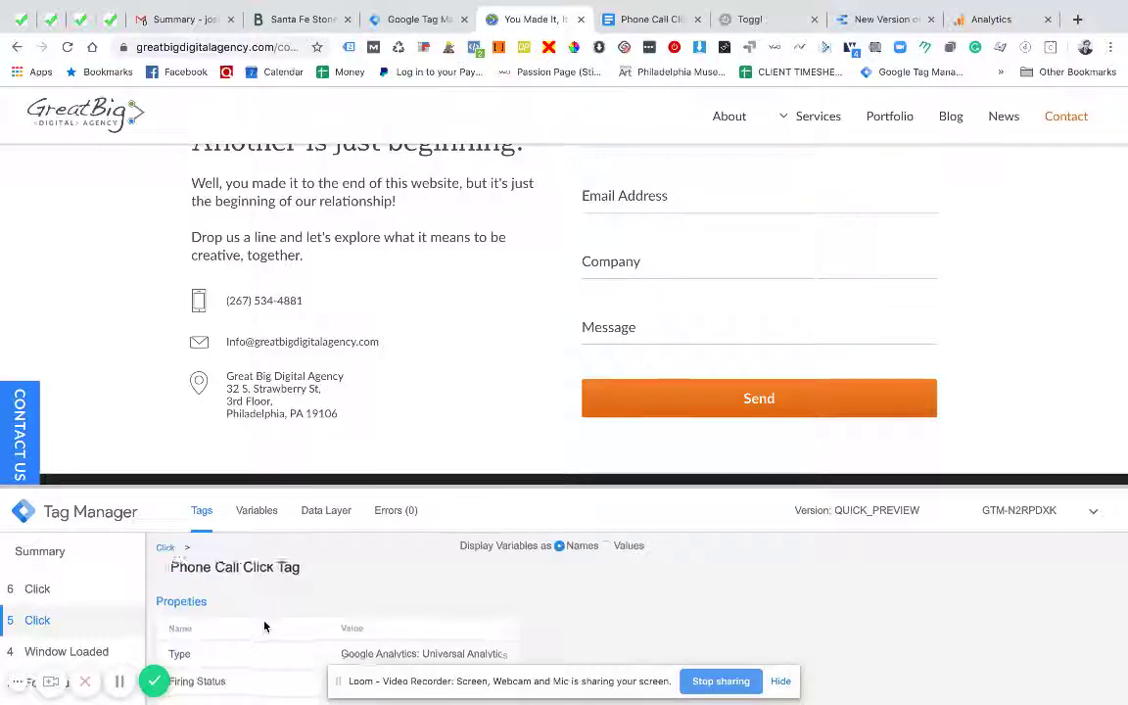
scroll(237, 558, down, 5)
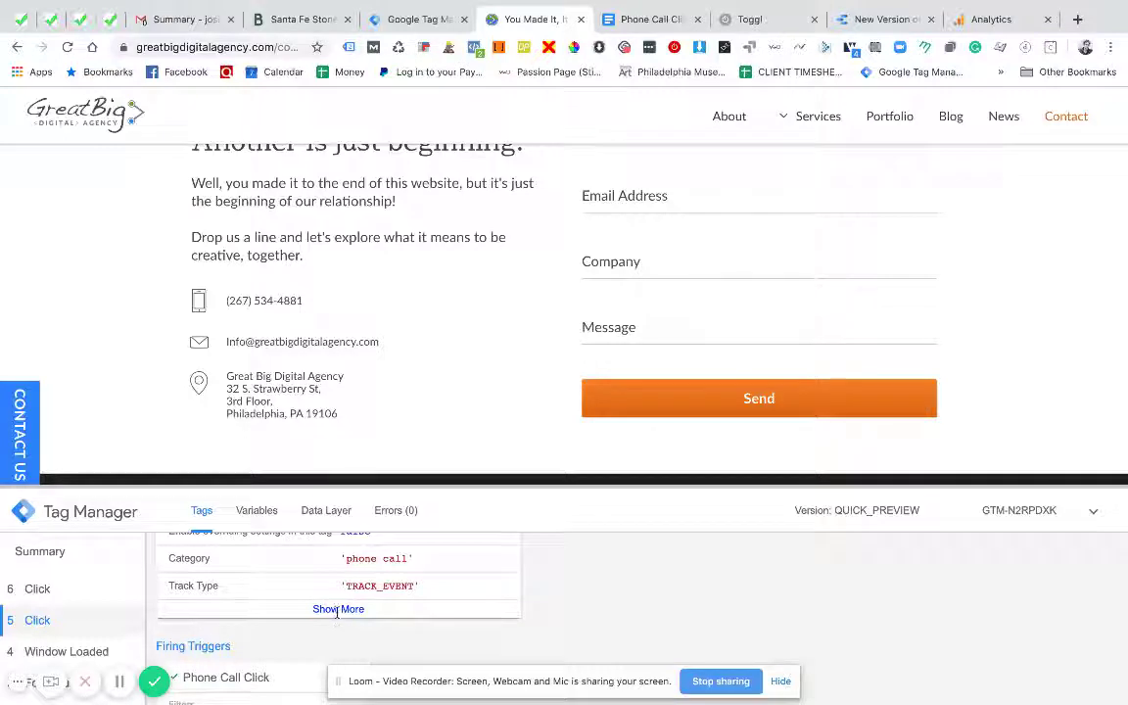
click(337, 609)
scroll(337, 614, down, 5)
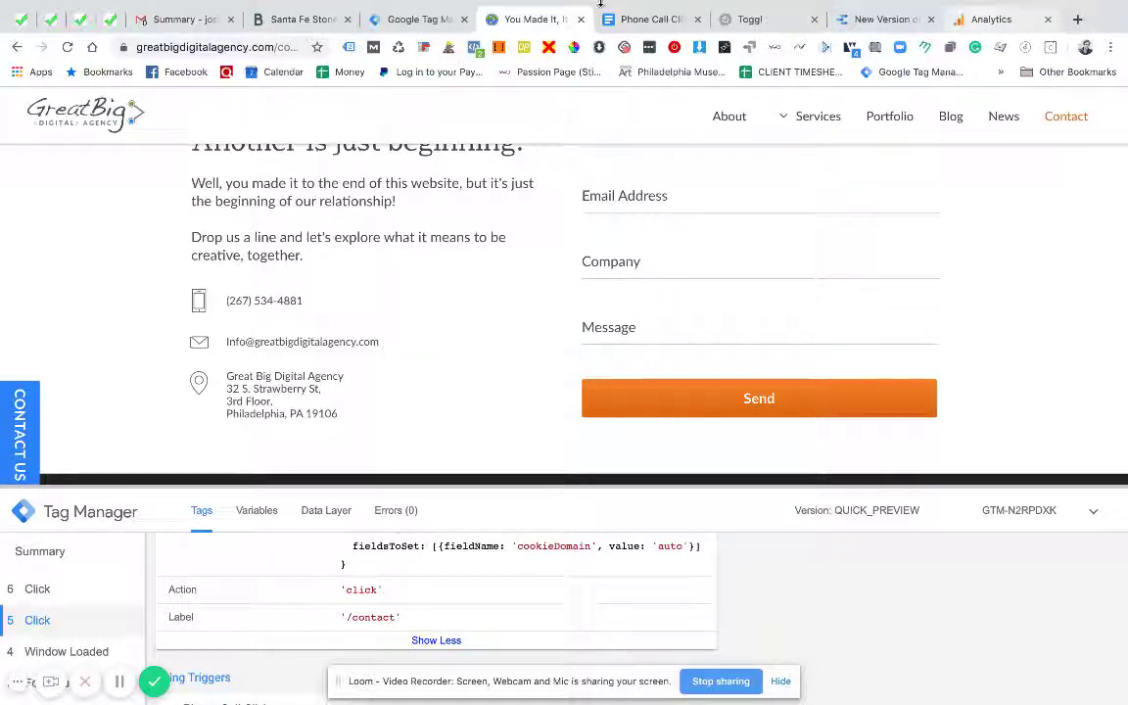
mouse_move(608, 12)
mouse_down()
mouse_move(602, 27)
mouse_move(623, 25)
mouse_up()
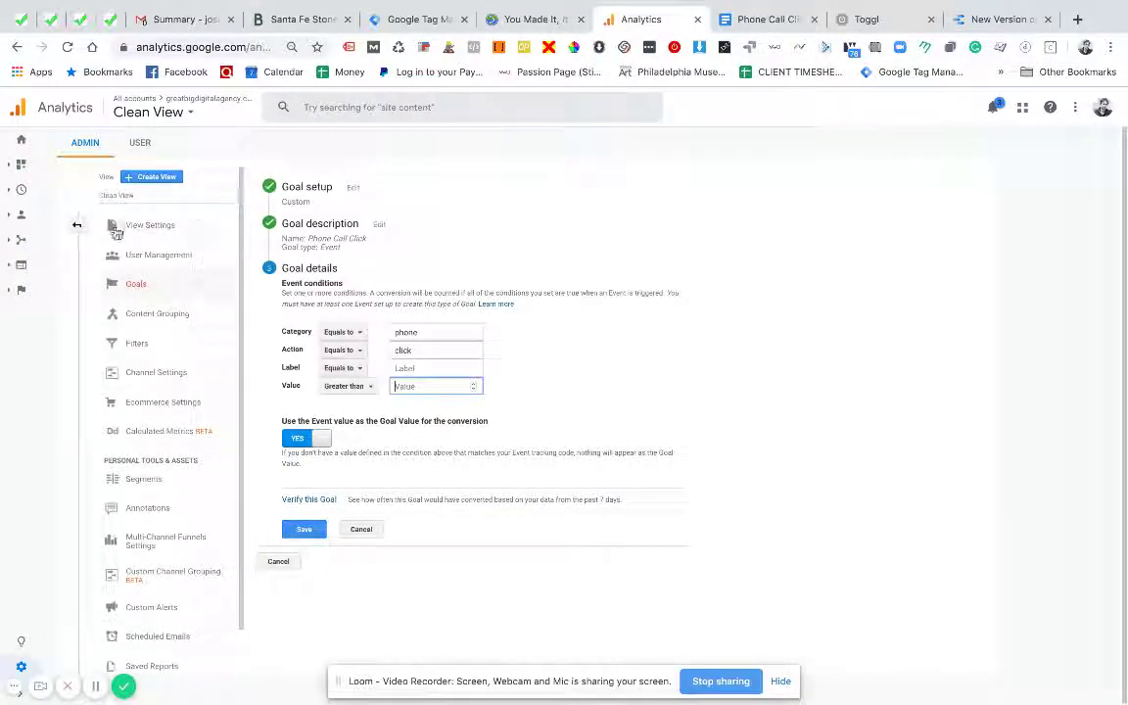
Open Analytics Realtime > Events and filter to the 'phone call' event category
click(79, 225)
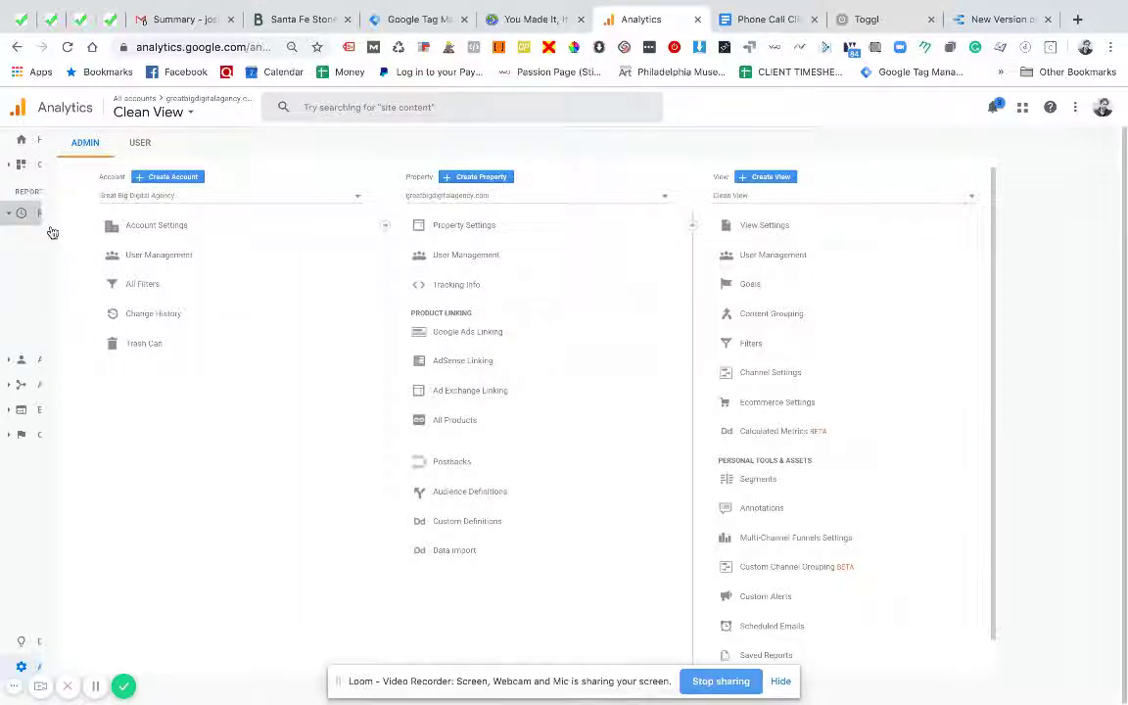
click(39, 213)
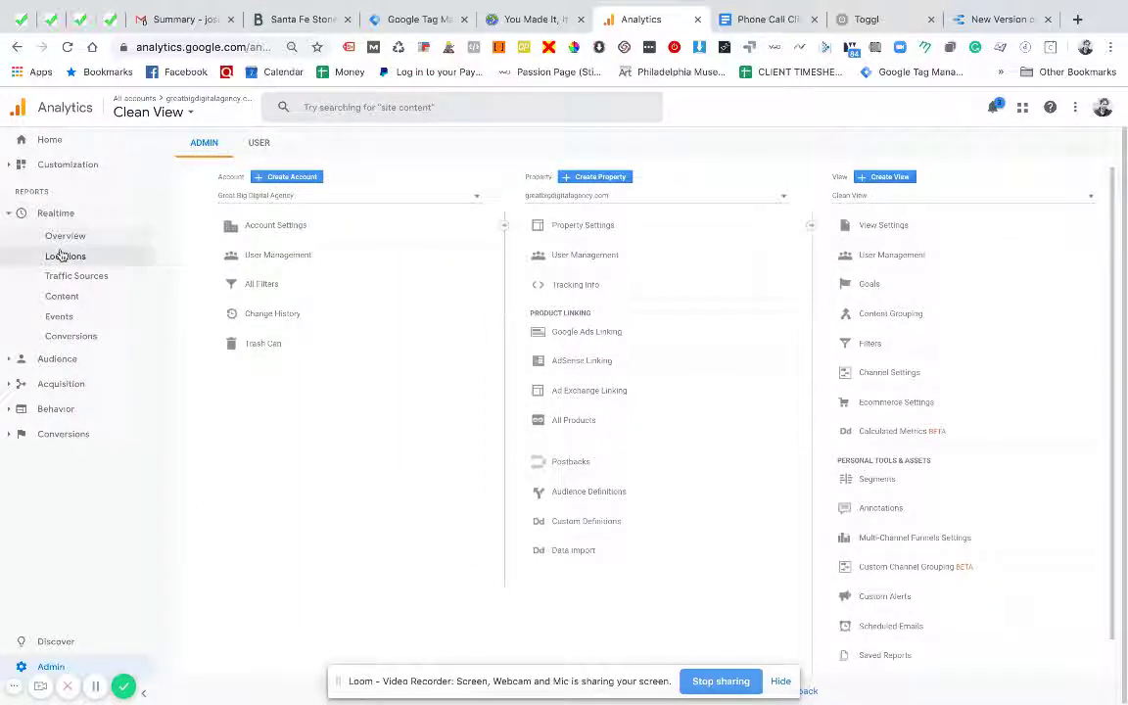
click(86, 316)
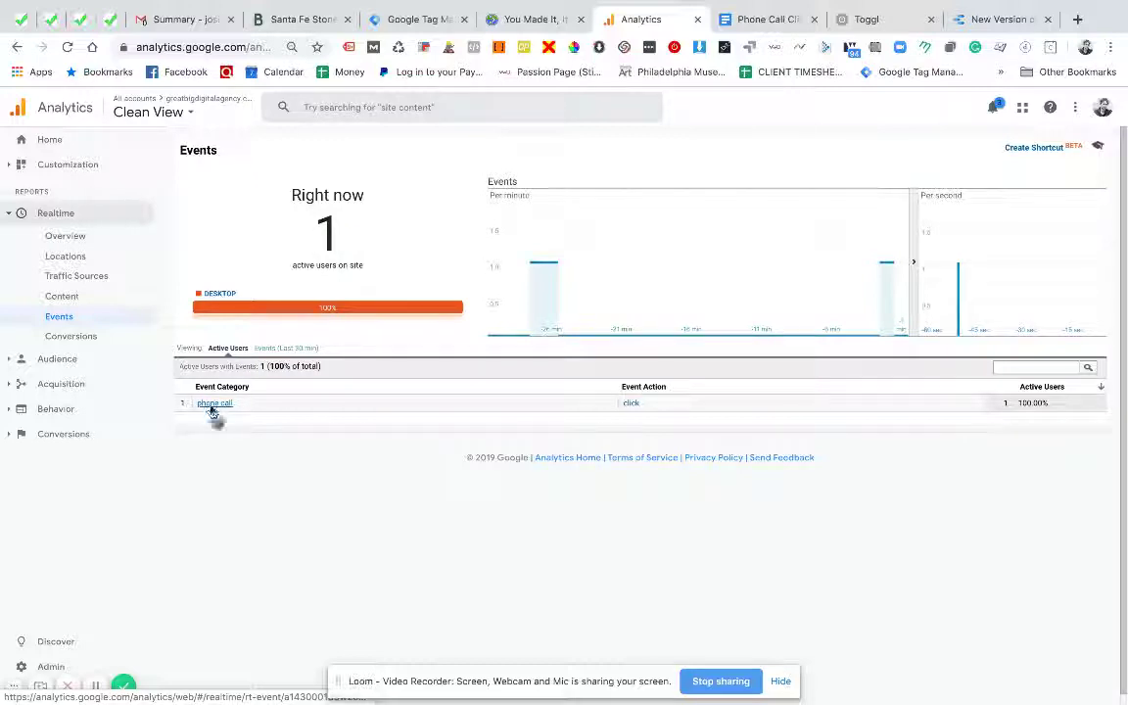
click(212, 406)
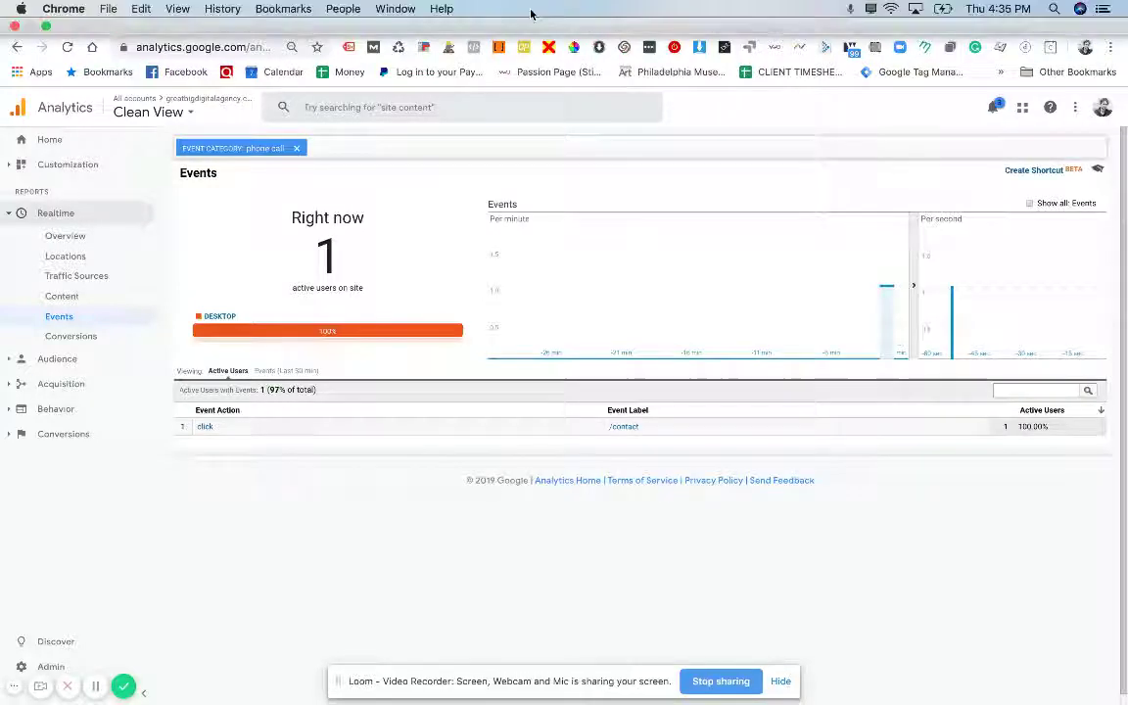
Start submitting the Tag Manager workspace changes, close the panel, and return to Analytics Realtime Events
click(534, 19)
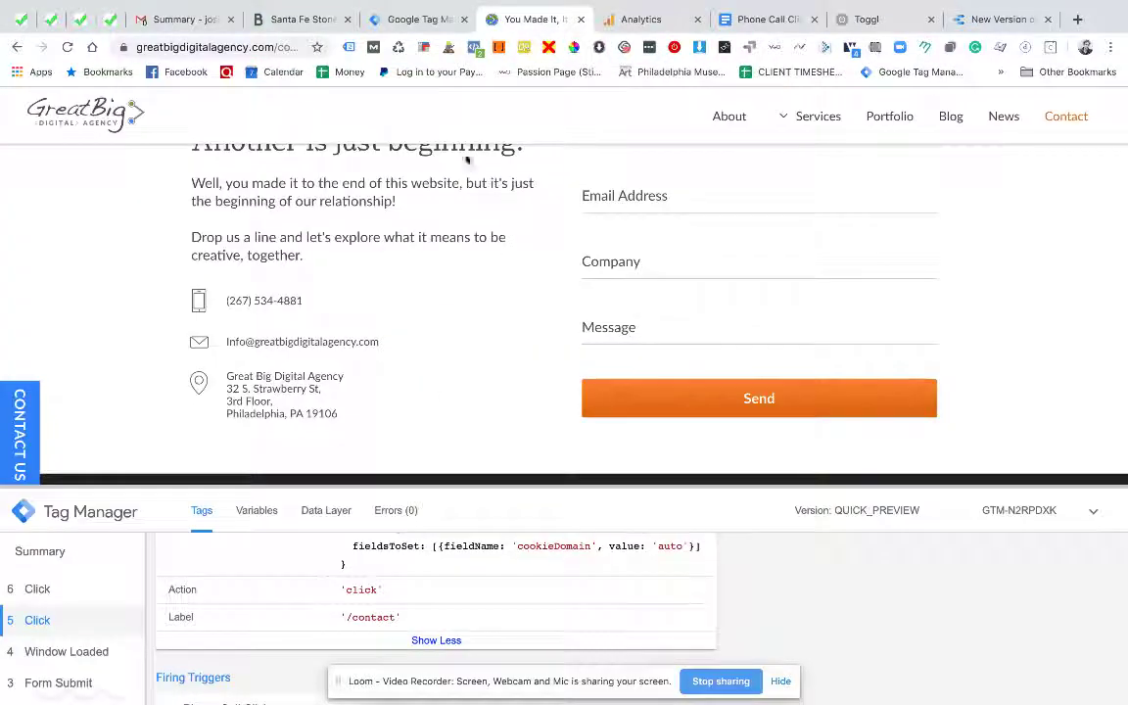
click(416, 19)
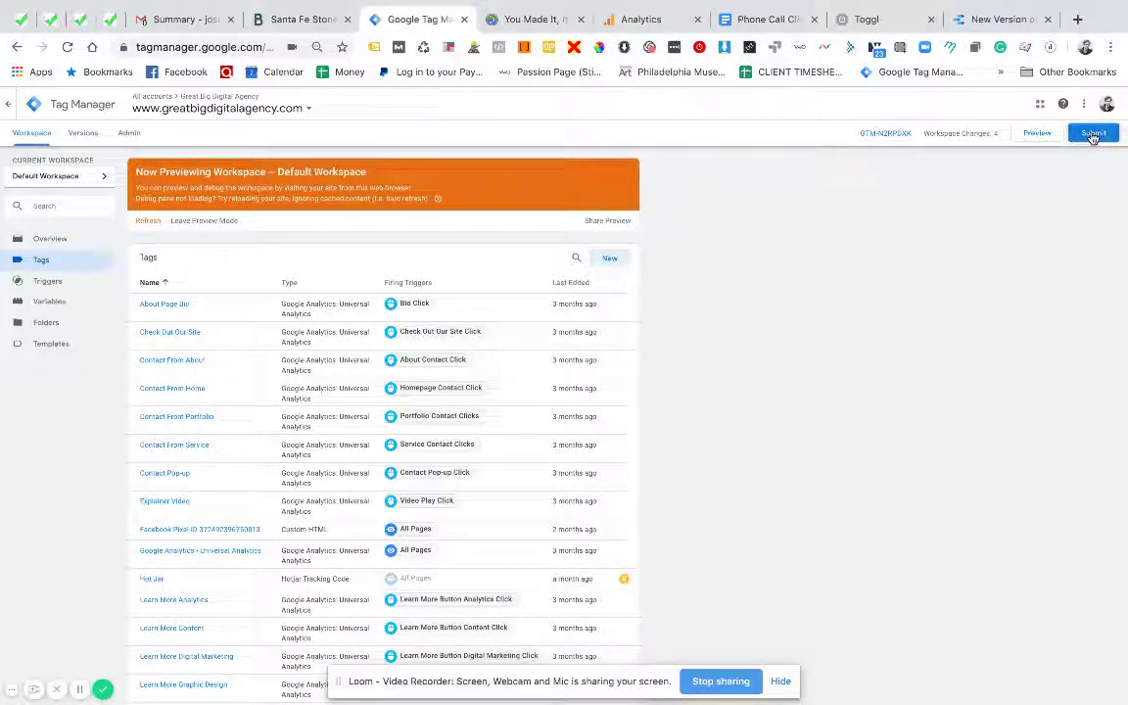
click(1094, 134)
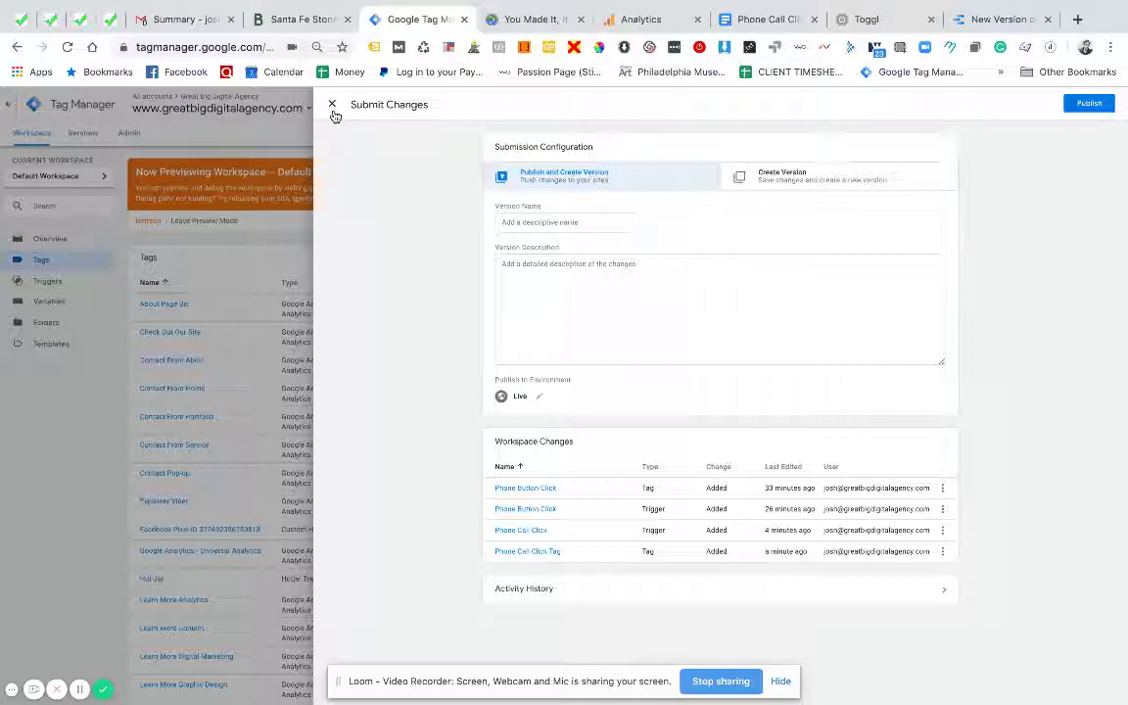
click(333, 105)
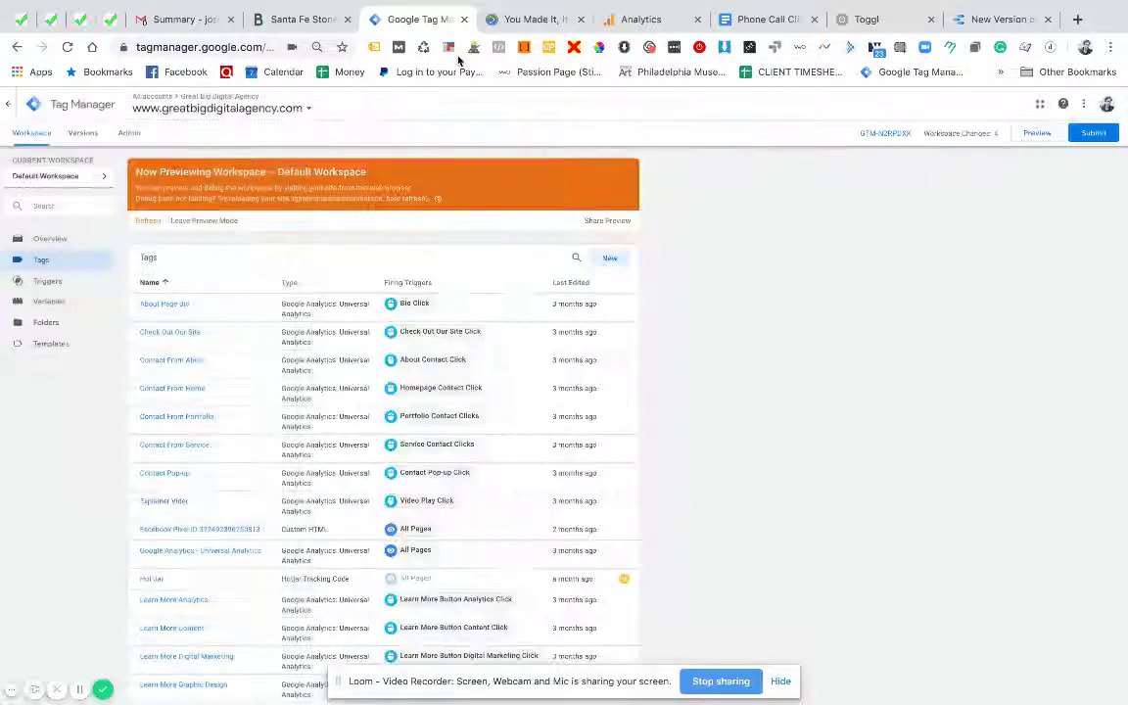
drag(639, 22, 539, 20)
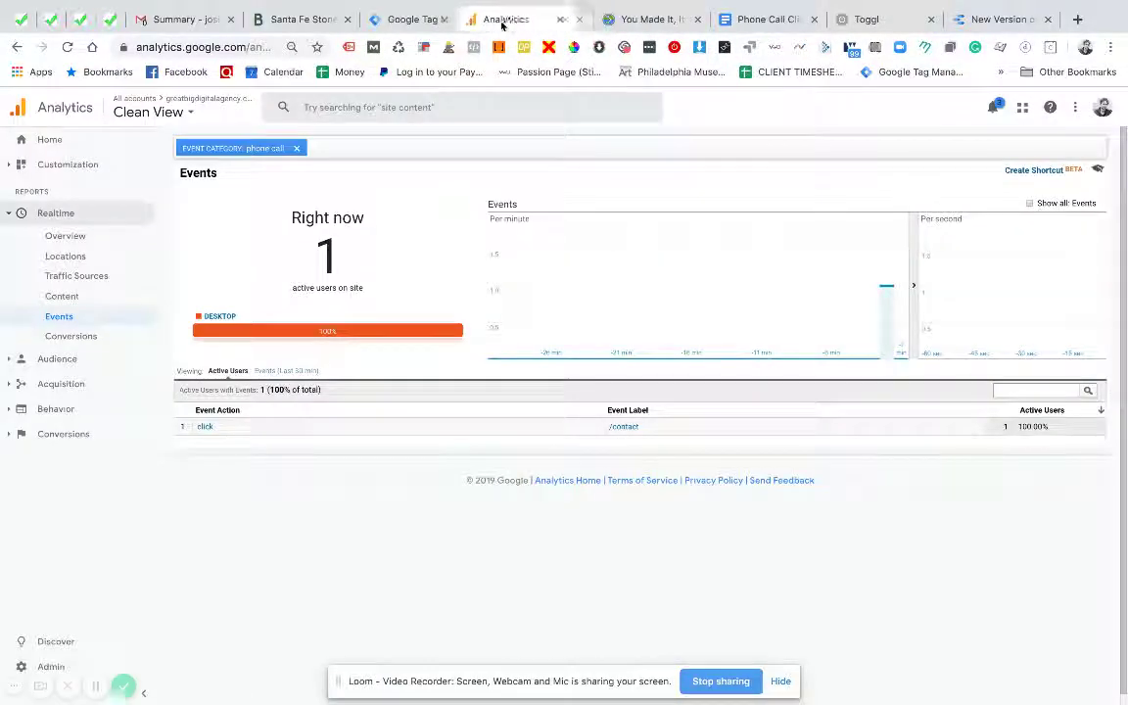
Create a new custom goal named 'Phone Call Click' with type Event, then continue to conditions
click(66, 670)
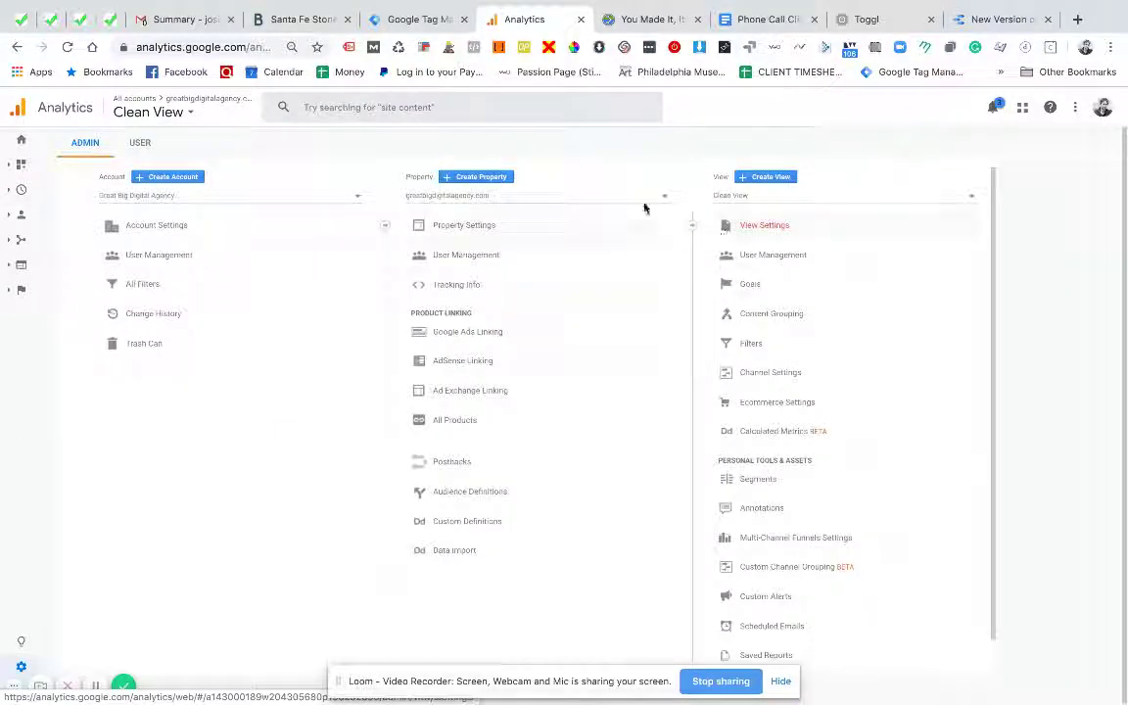
click(750, 284)
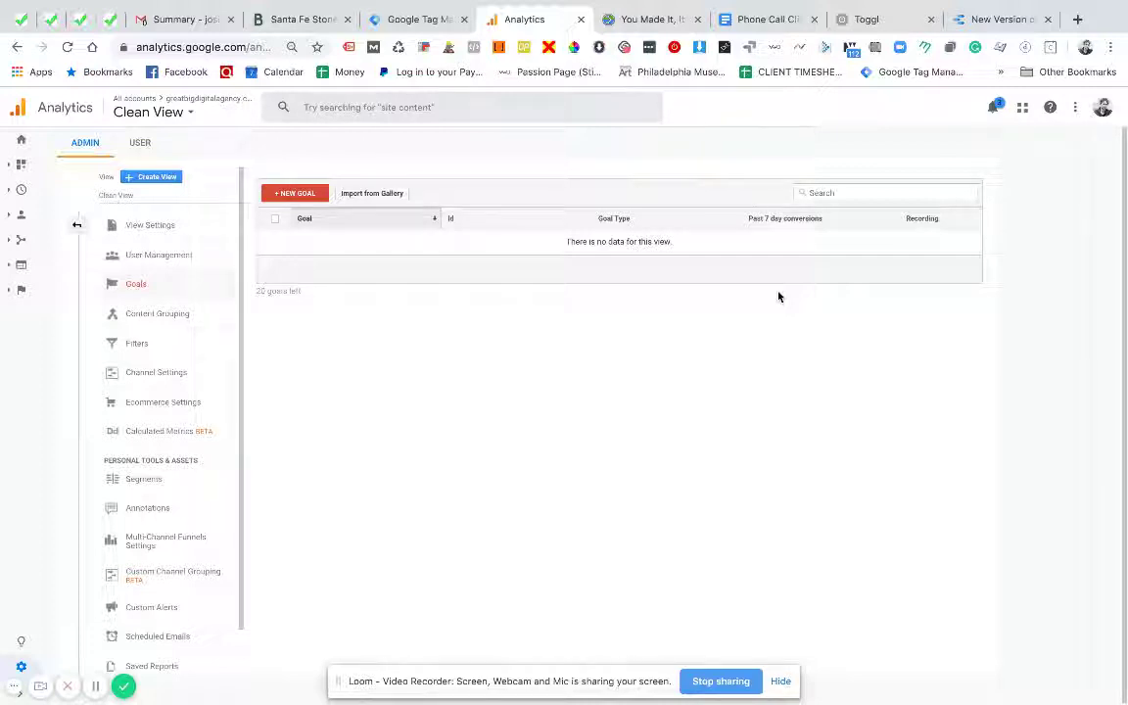
click(295, 197)
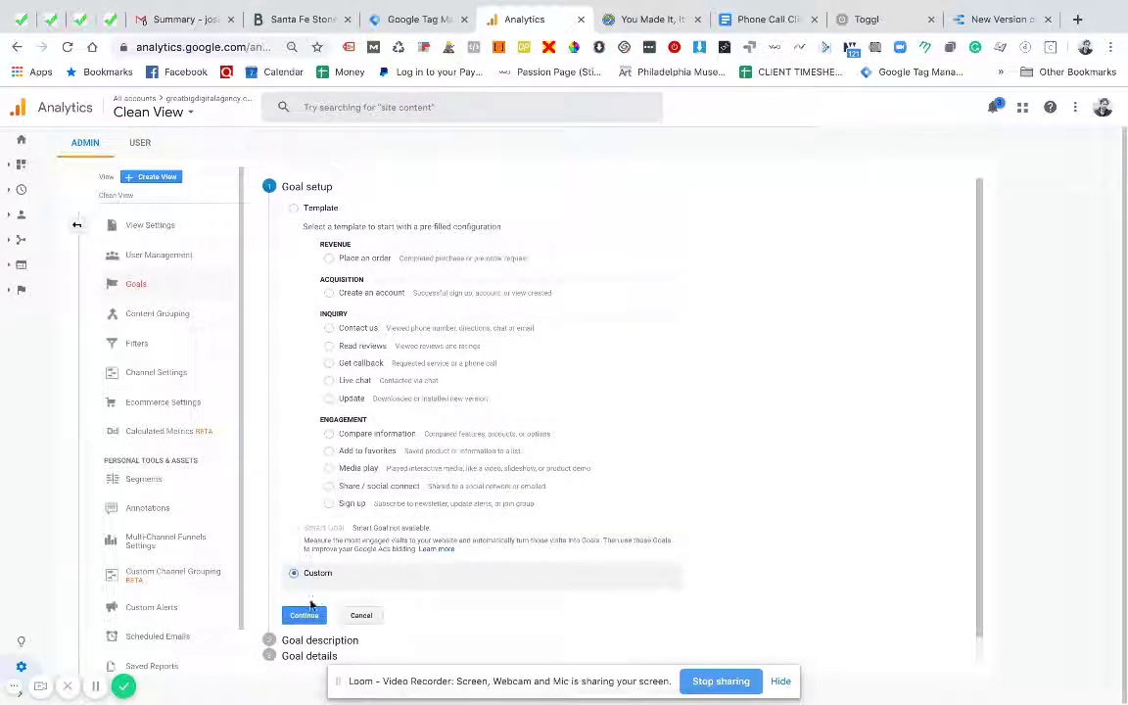
click(305, 614)
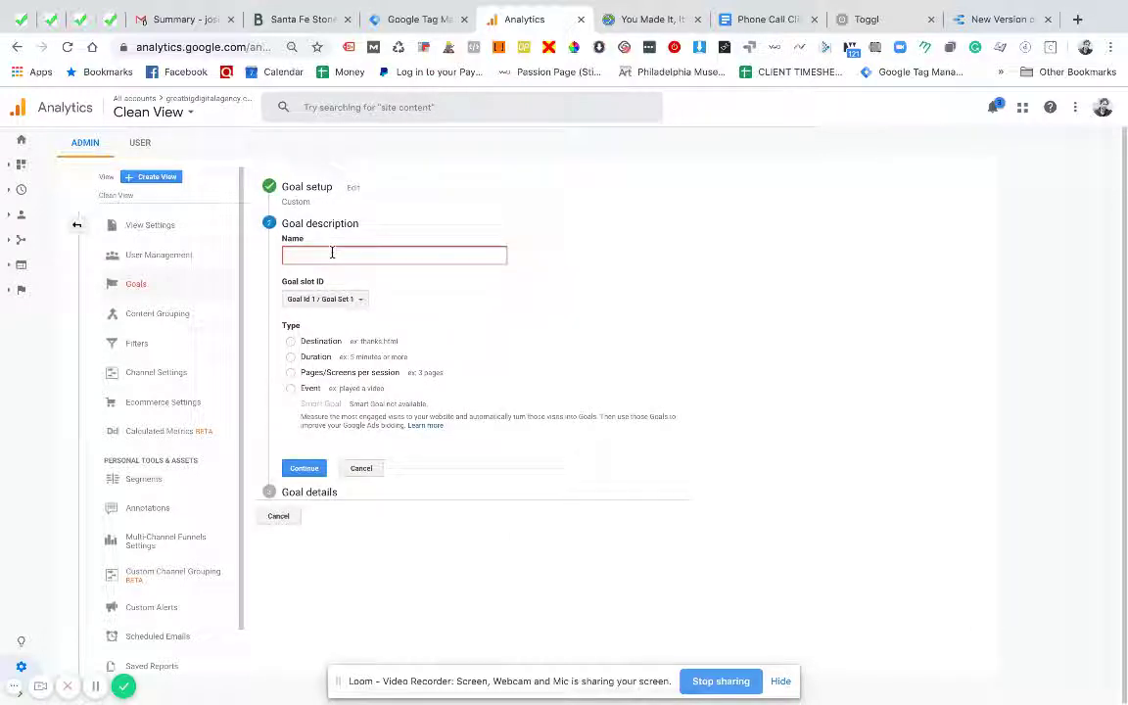
text(E)
text(Phone)
text( Call Click)
click(290, 389)
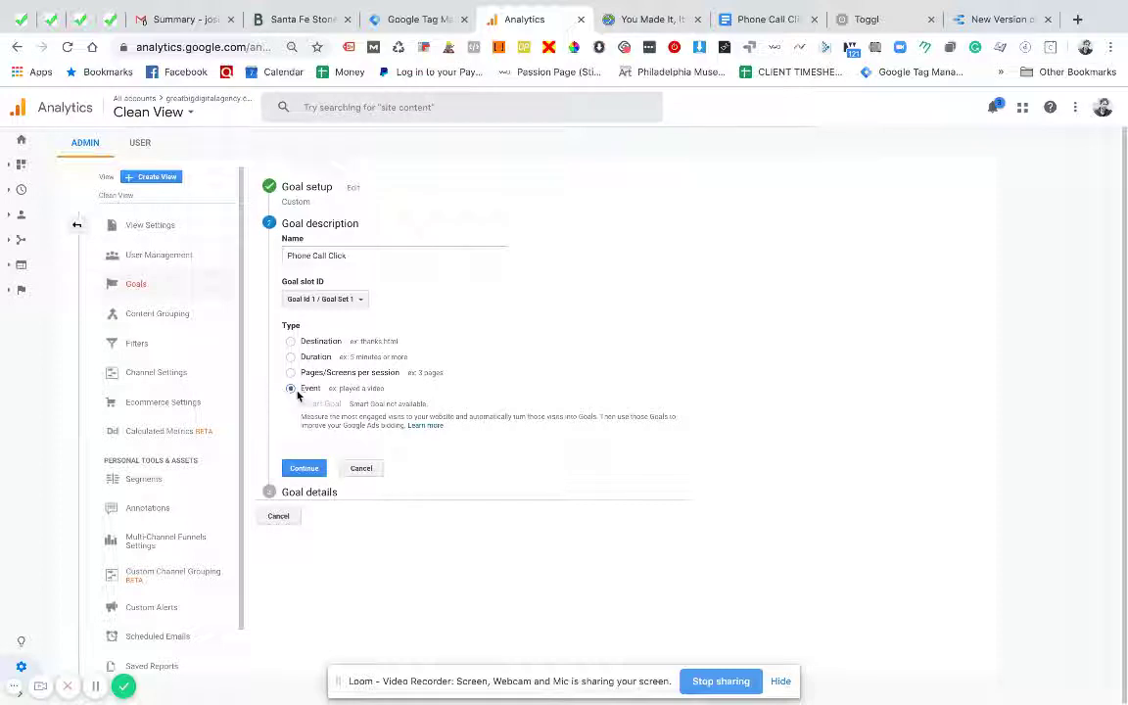
click(304, 468)
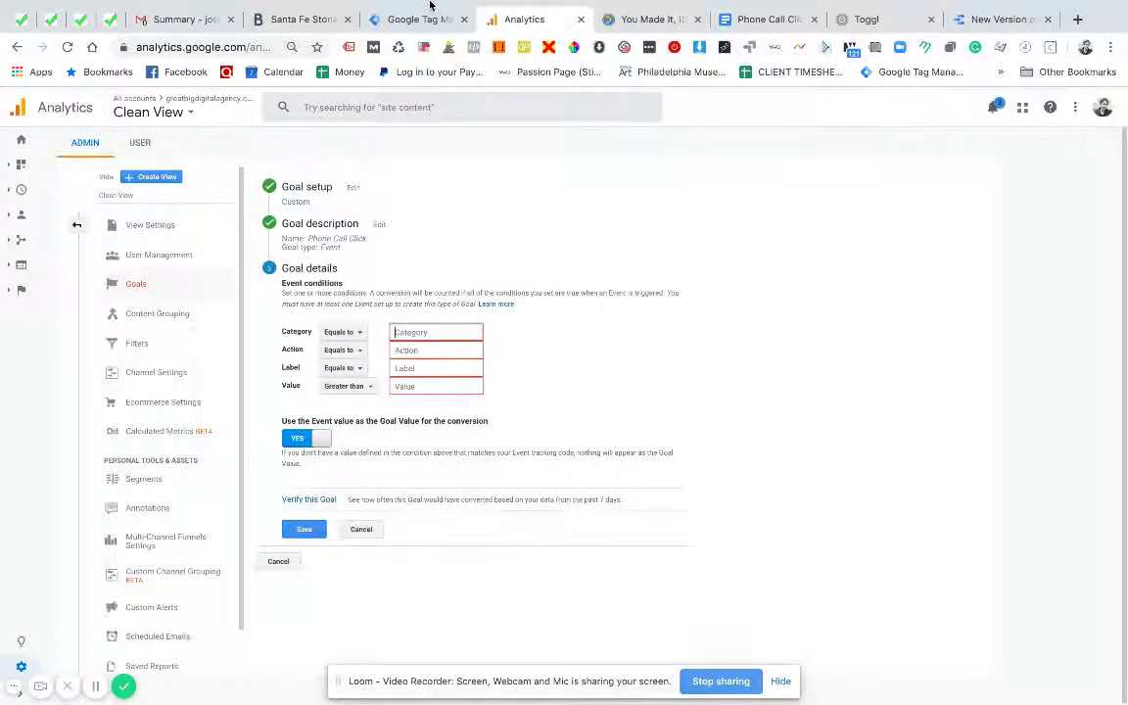
Check the Phone Call Click Tag's event values in Tag Manager, sorting tags by last edited
click(404, 24)
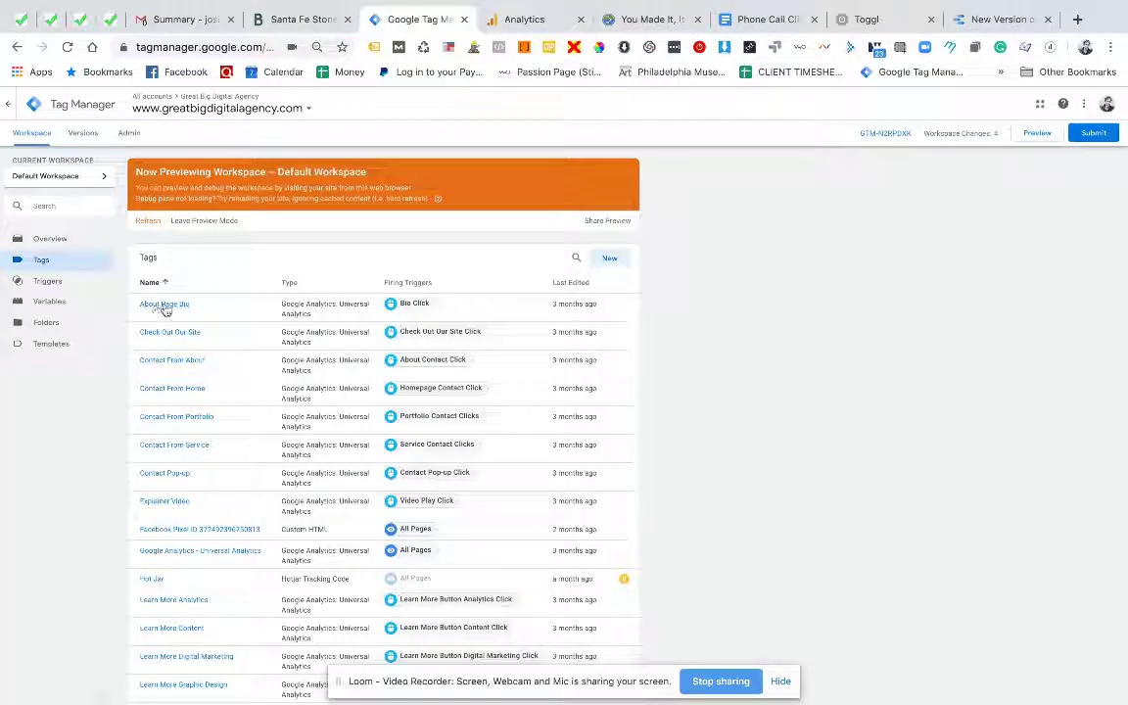
click(576, 283)
click(576, 283)
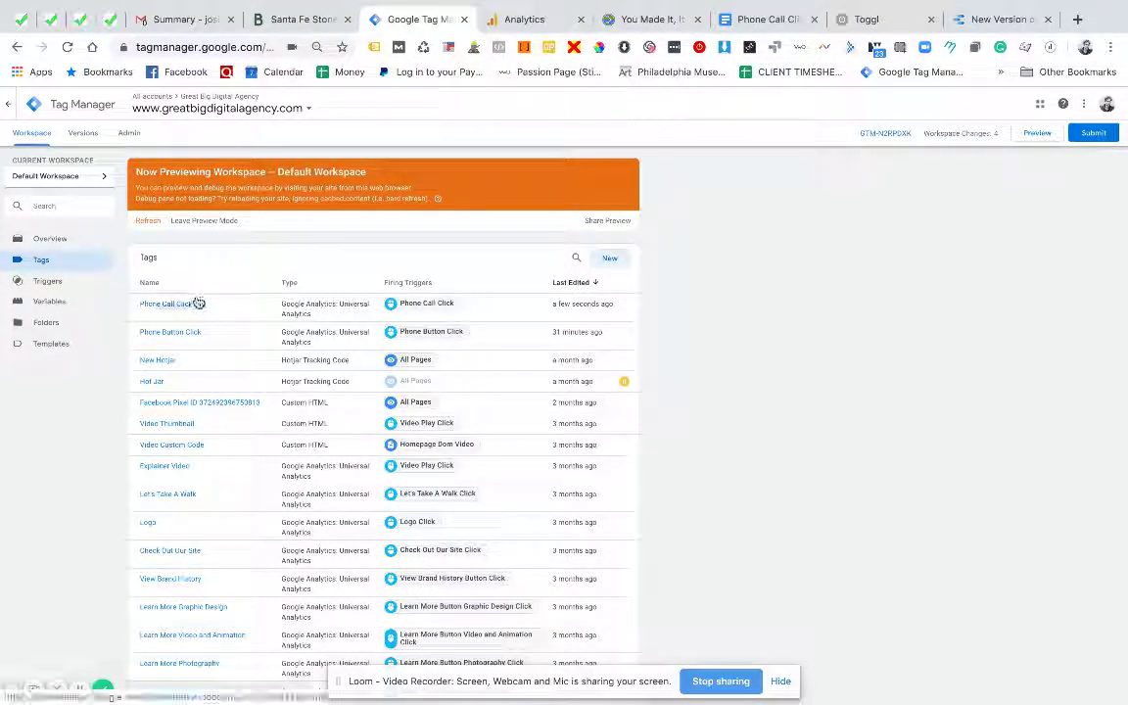
click(191, 304)
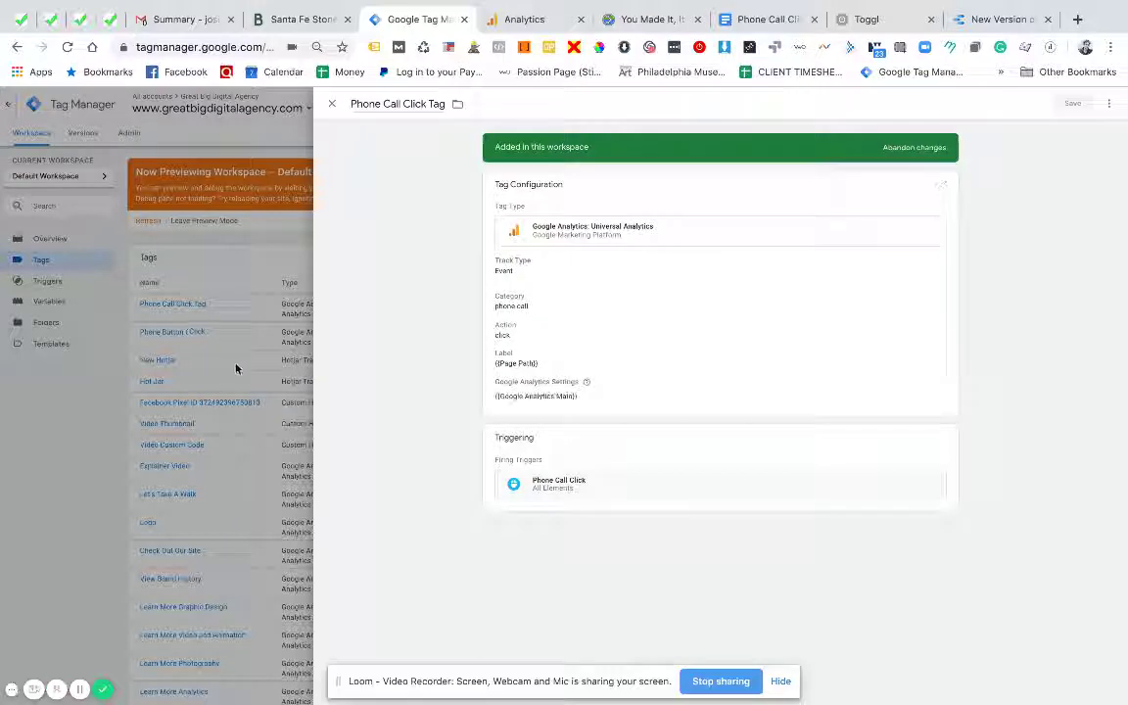
Enter event conditions Category 'phone call' and Action 'click', then save the goal
click(522, 19)
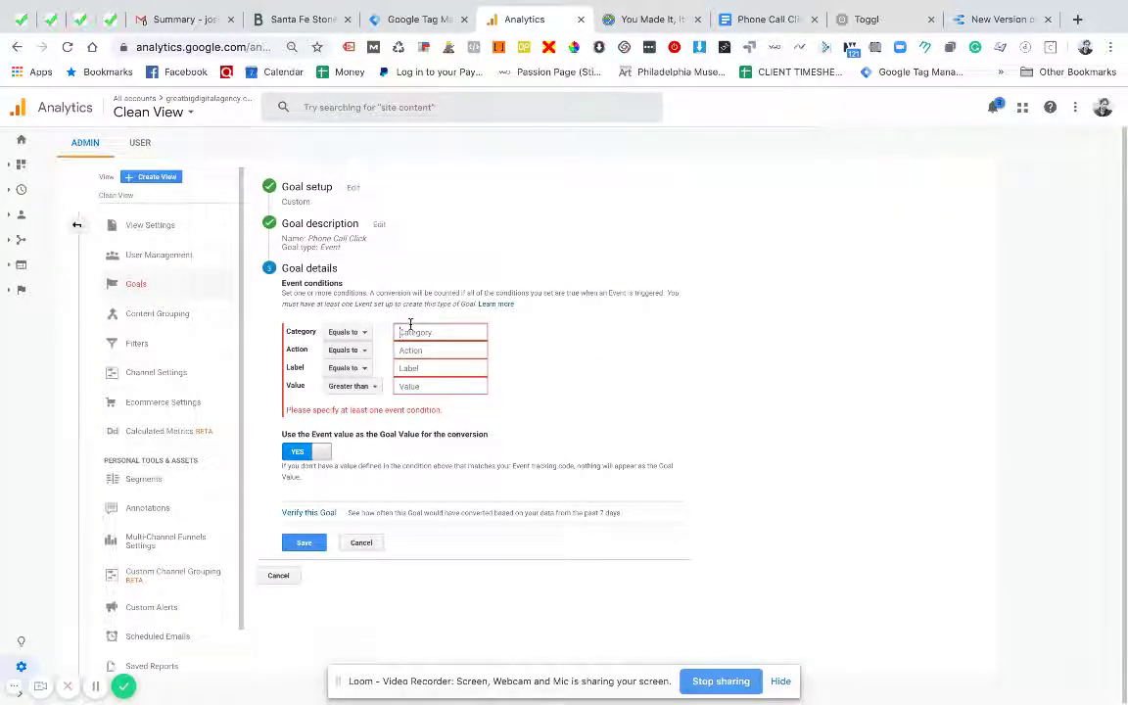
text(phone call)
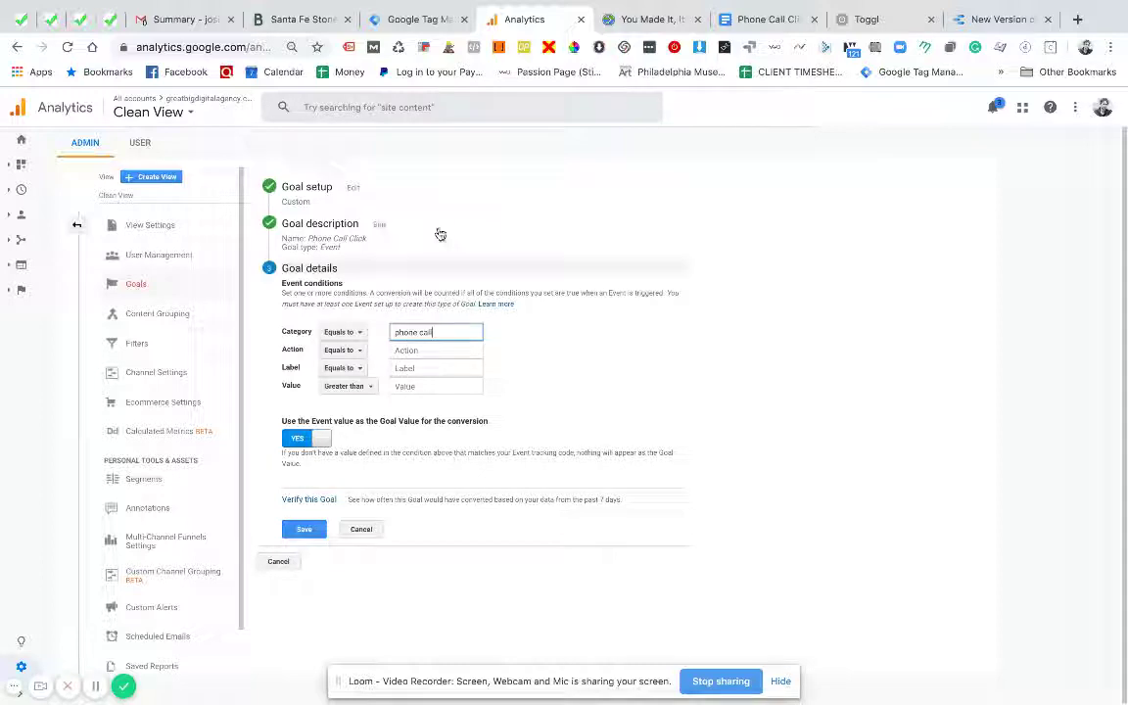
click(395, 22)
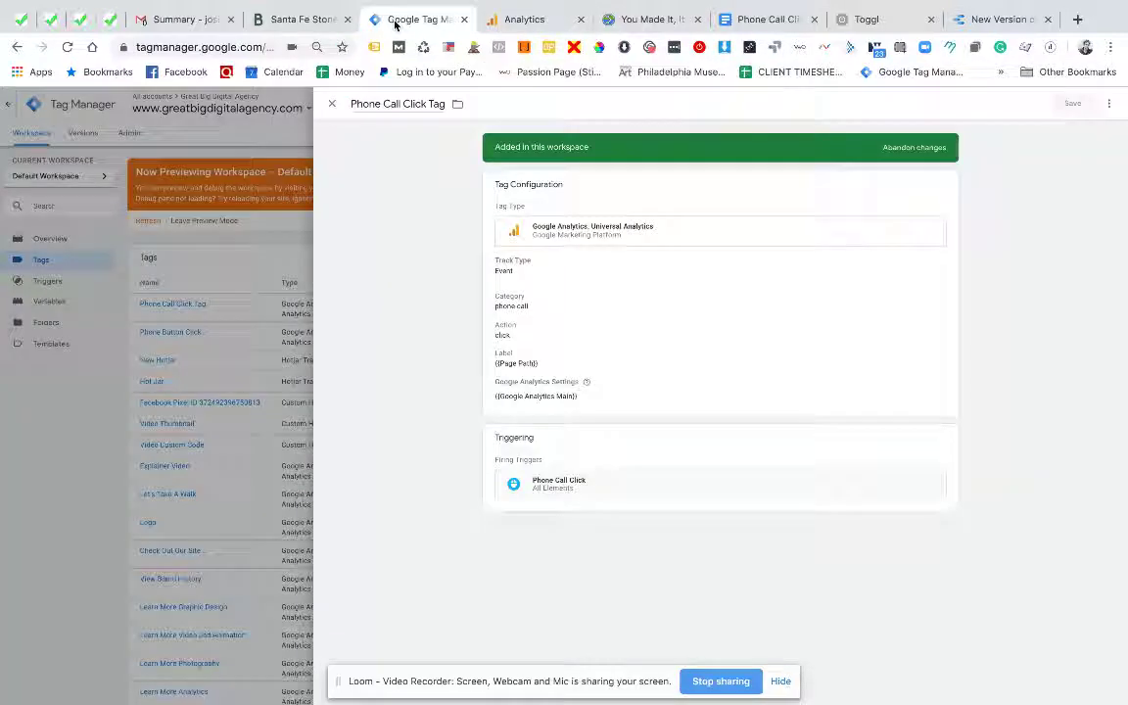
click(521, 21)
click(415, 350)
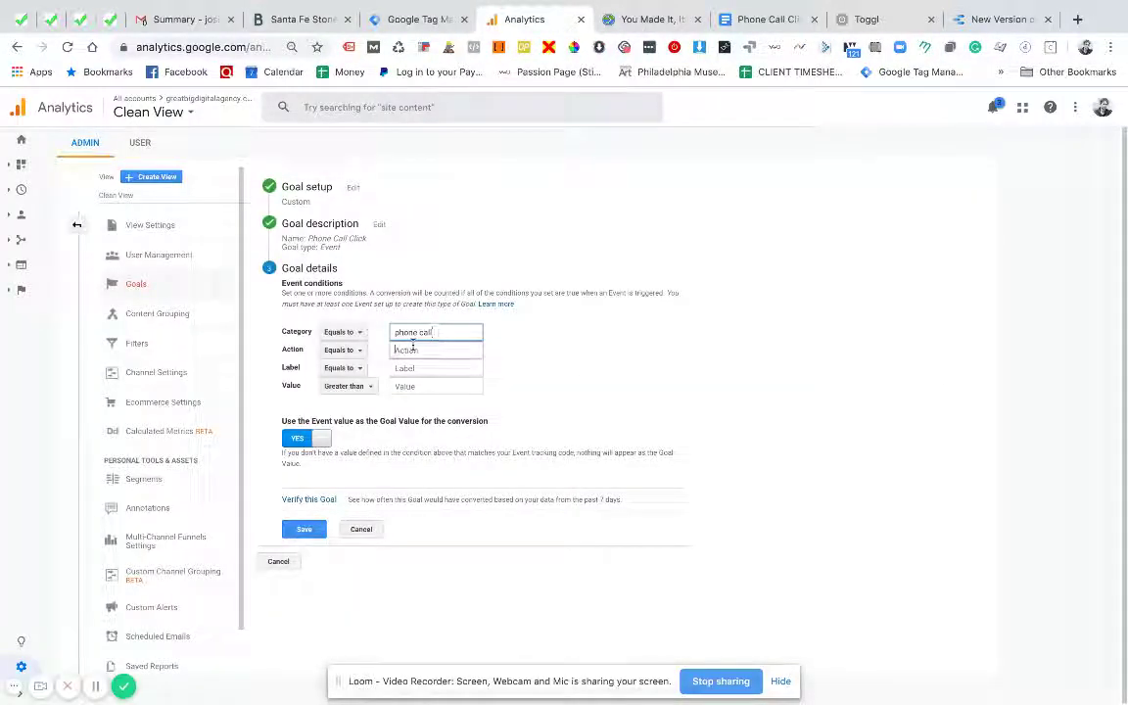
text(click)
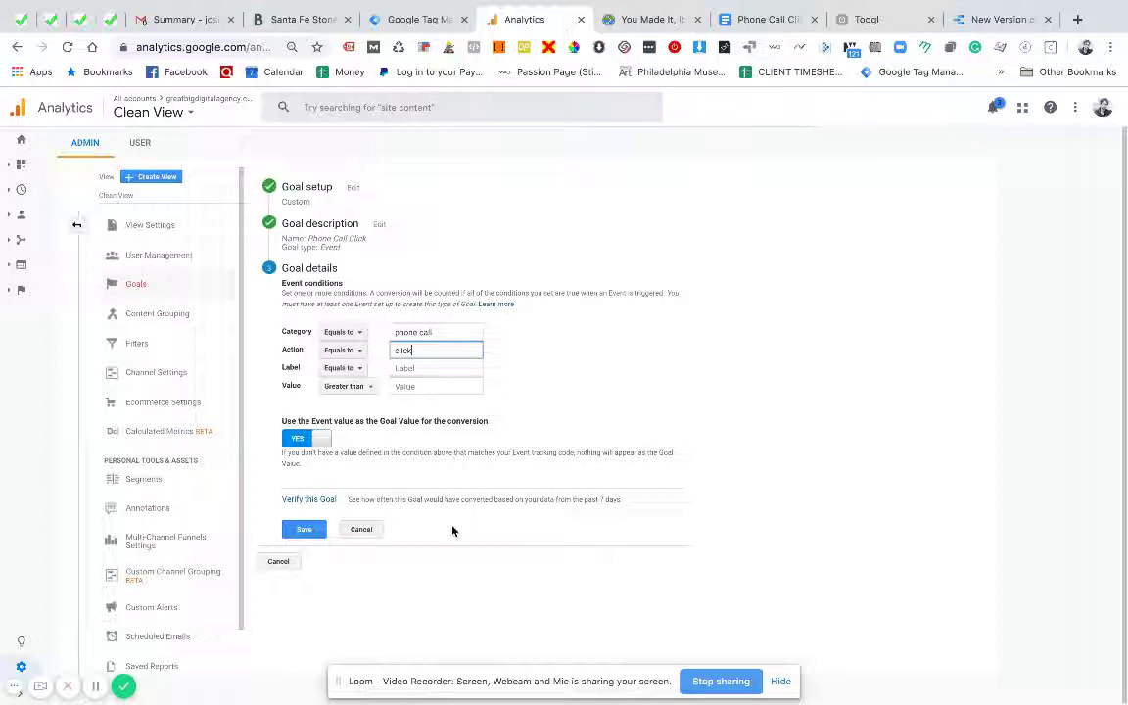
click(305, 532)
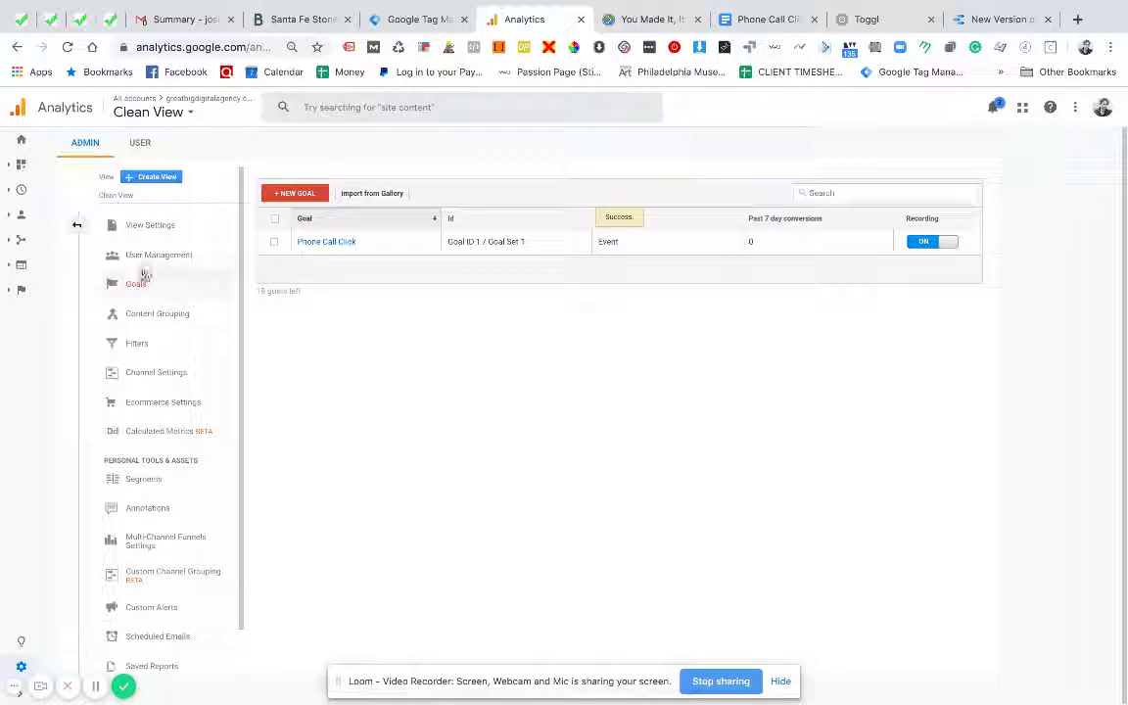
Open Analytics' Realtime Conversions report, briefly checking the Phone Call Click Tag in Tag Manager
click(22, 189)
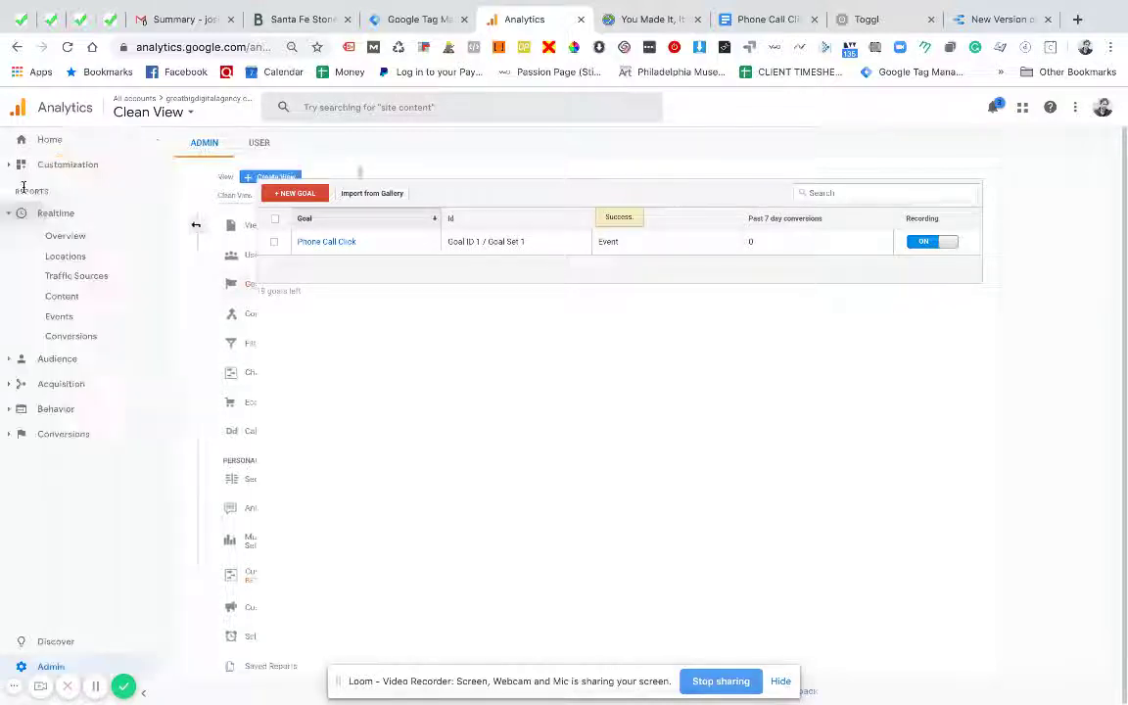
click(71, 336)
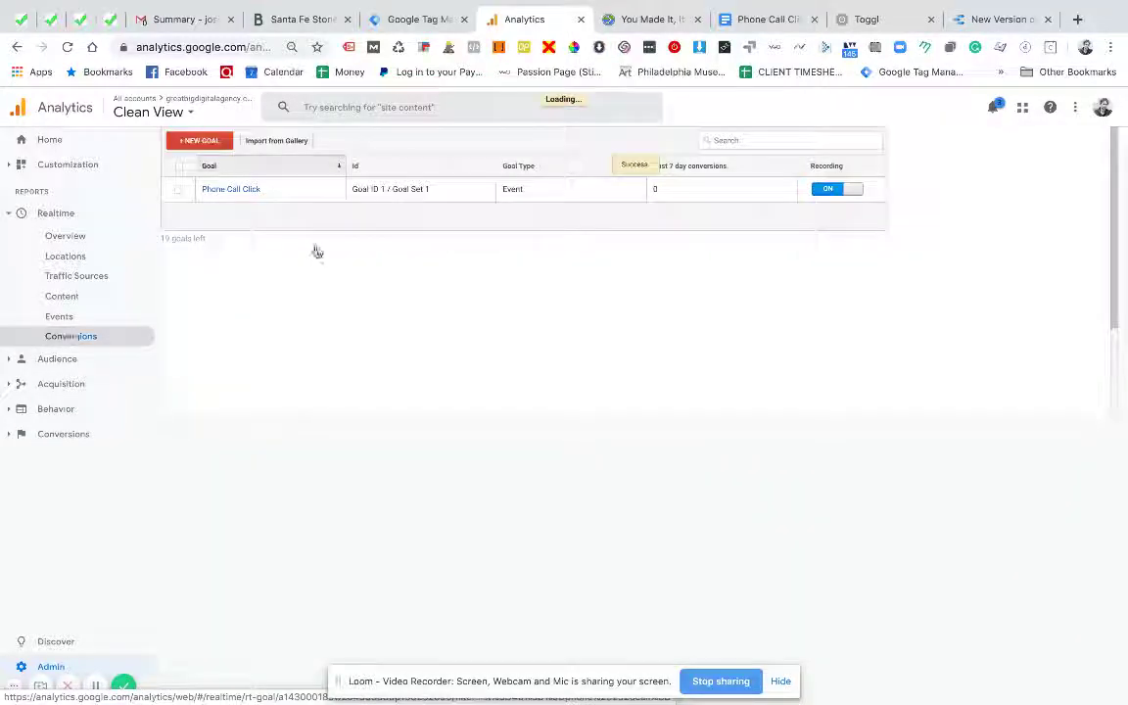
click(416, 19)
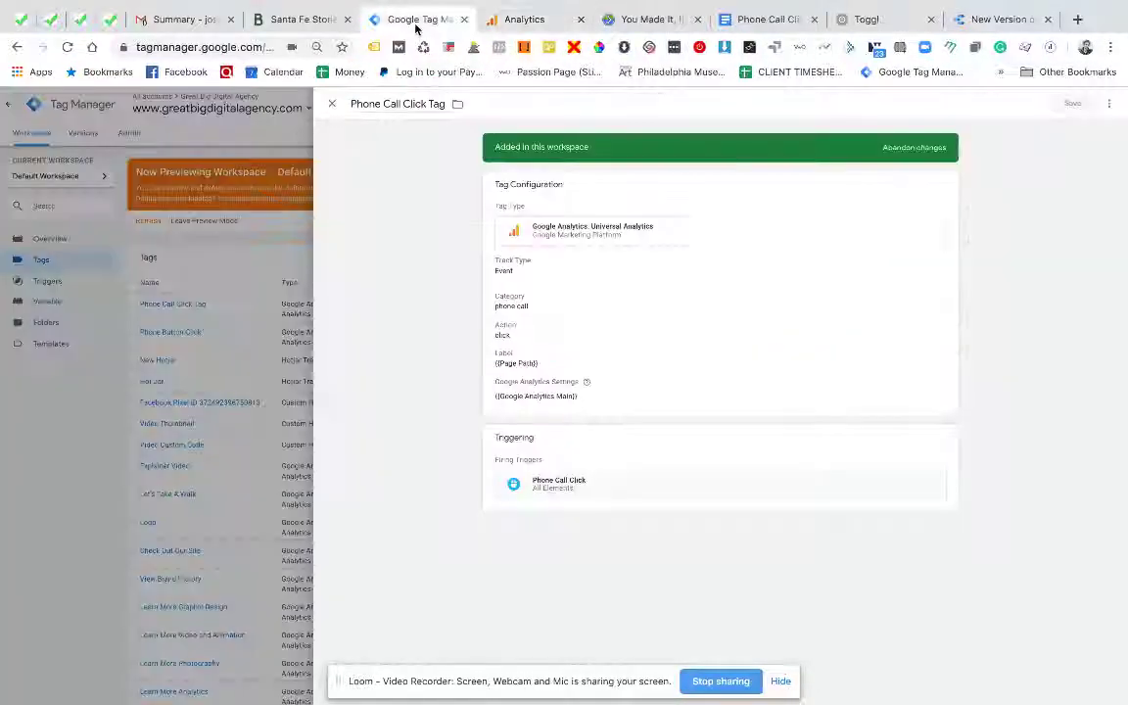
click(506, 21)
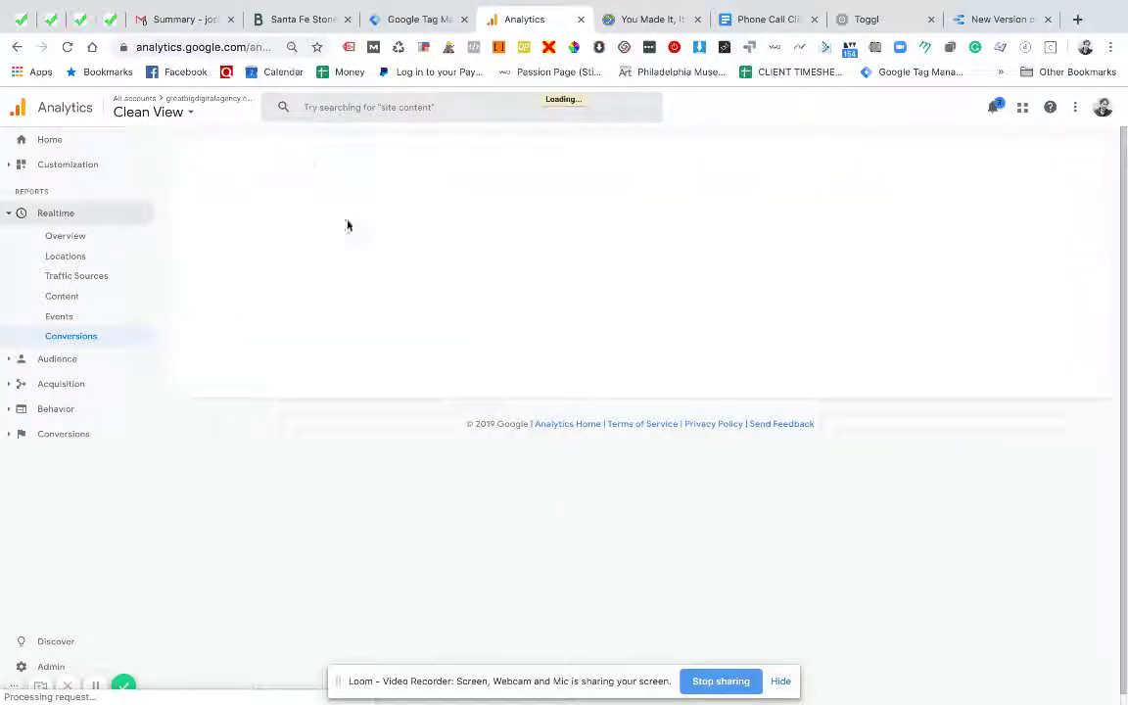
Reload the contact page in preview, click the footer phone link, cancel the call prompt, and return to Analytics
click(621, 28)
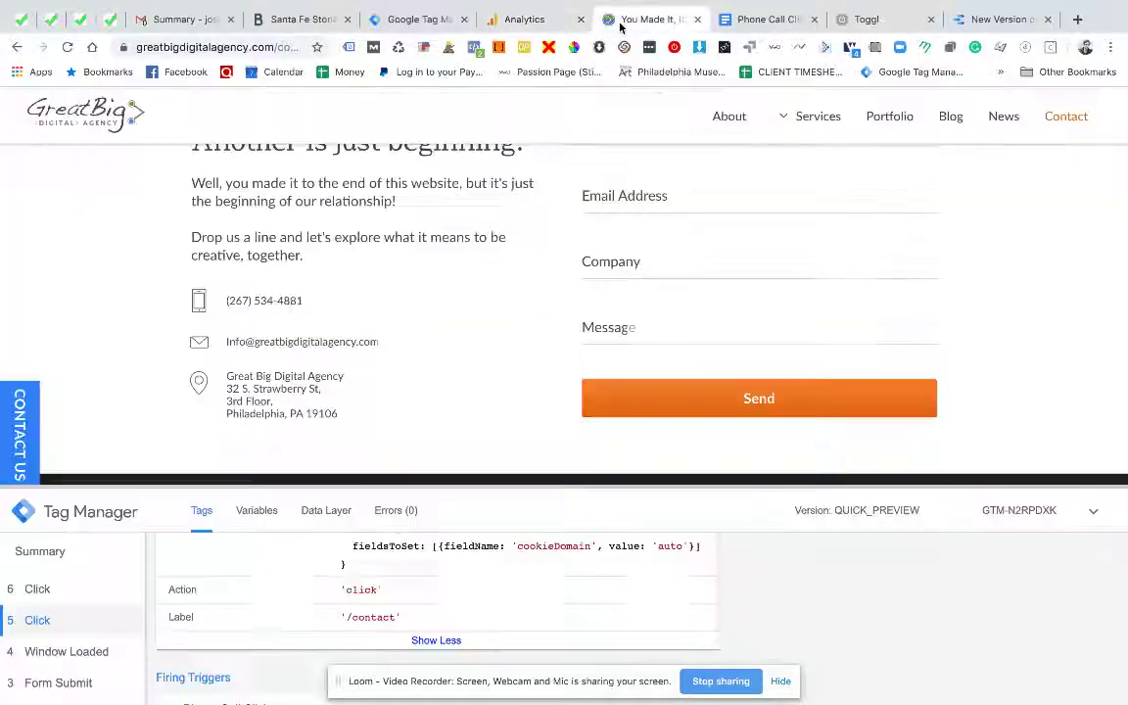
scroll(756, 396, up, 2)
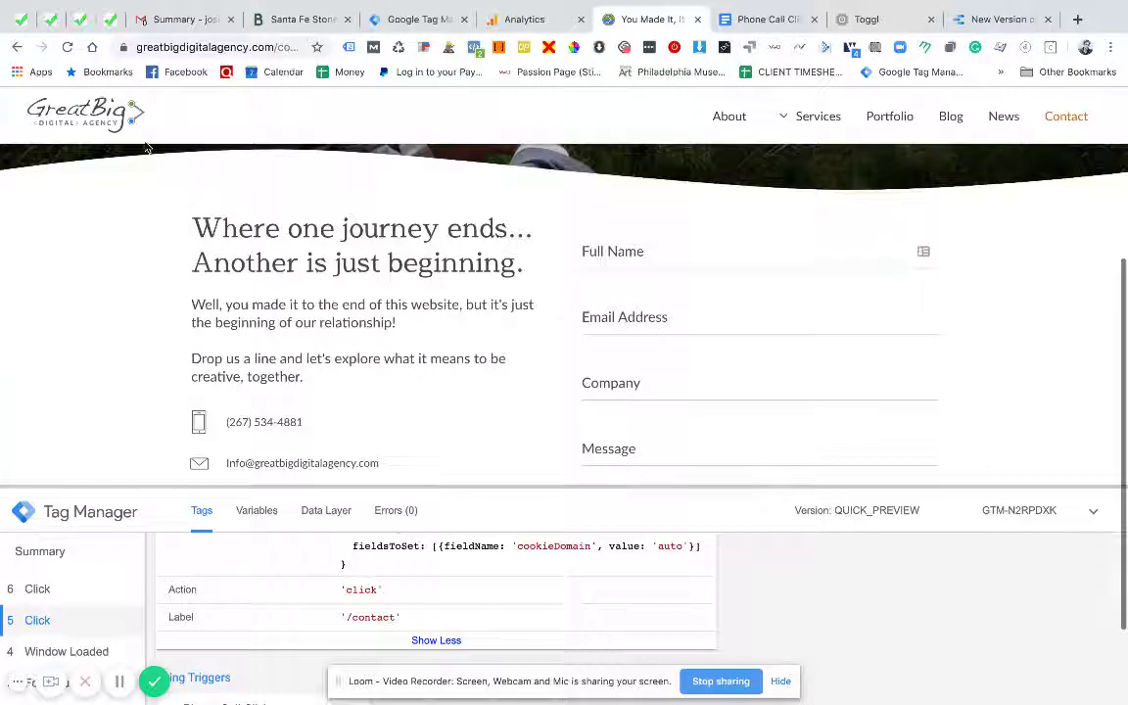
click(66, 49)
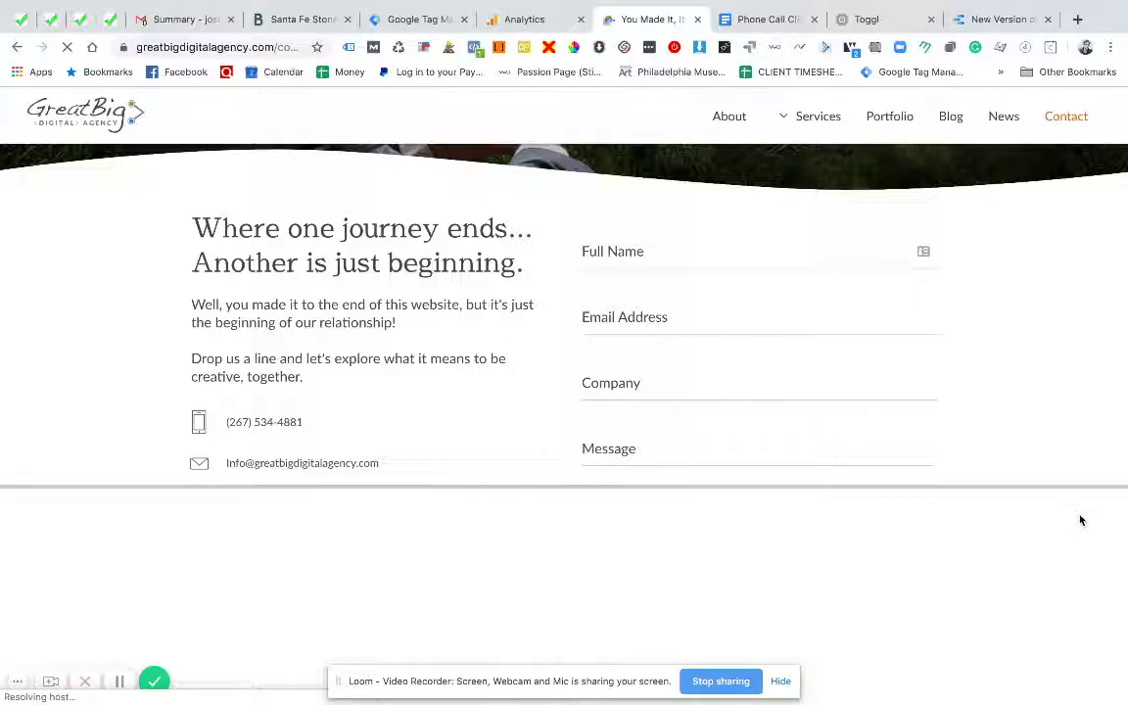
click(1082, 520)
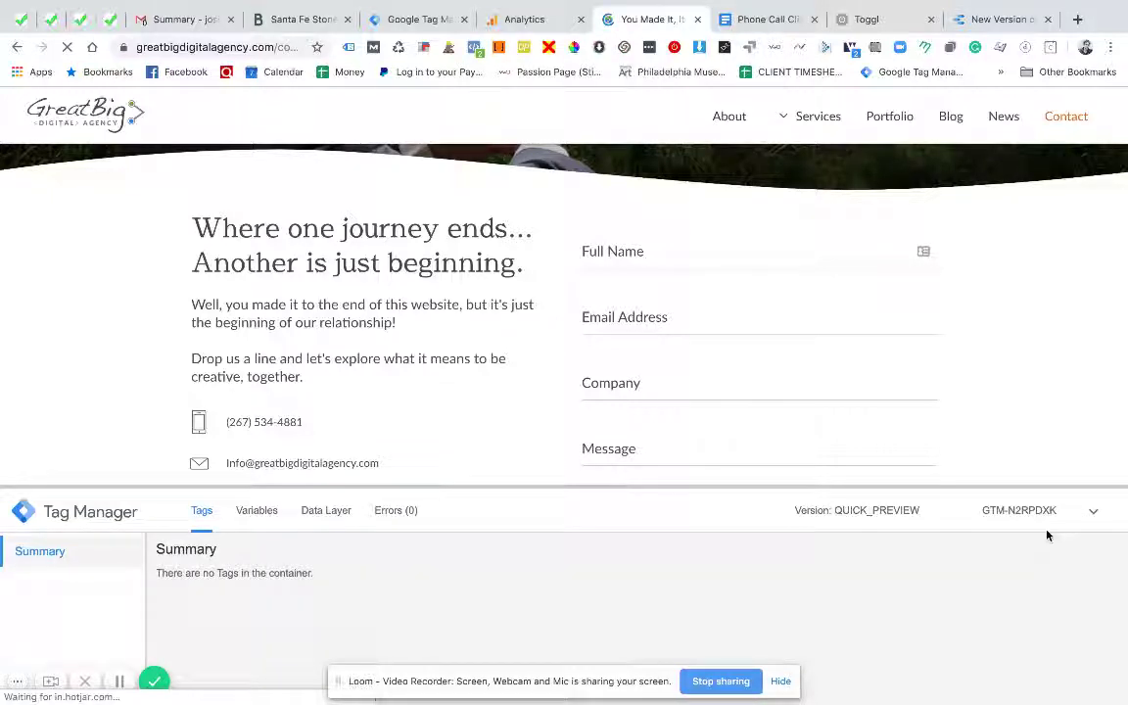
scroll(901, 627, down, 2)
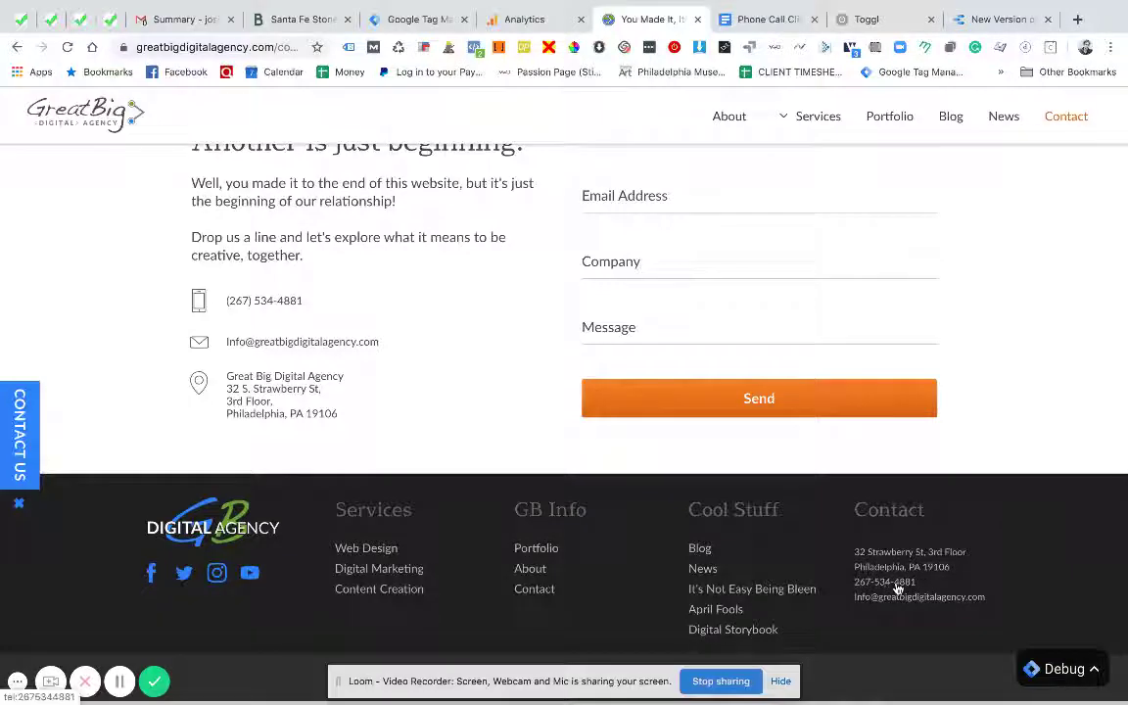
click(891, 584)
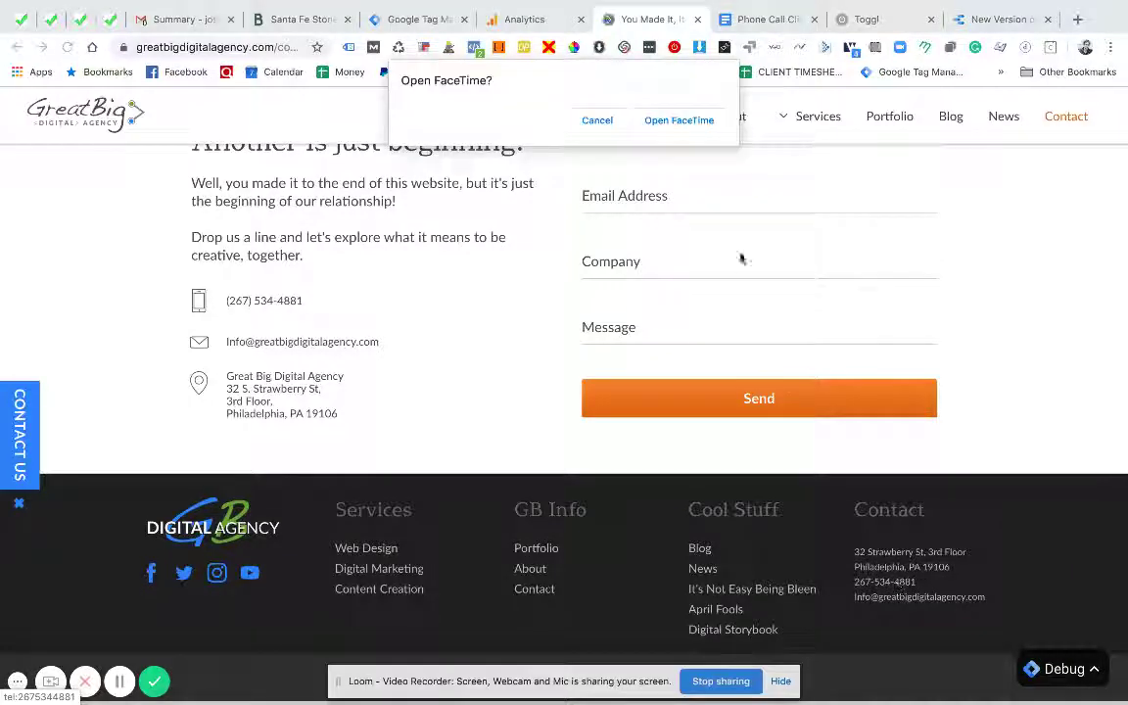
click(587, 121)
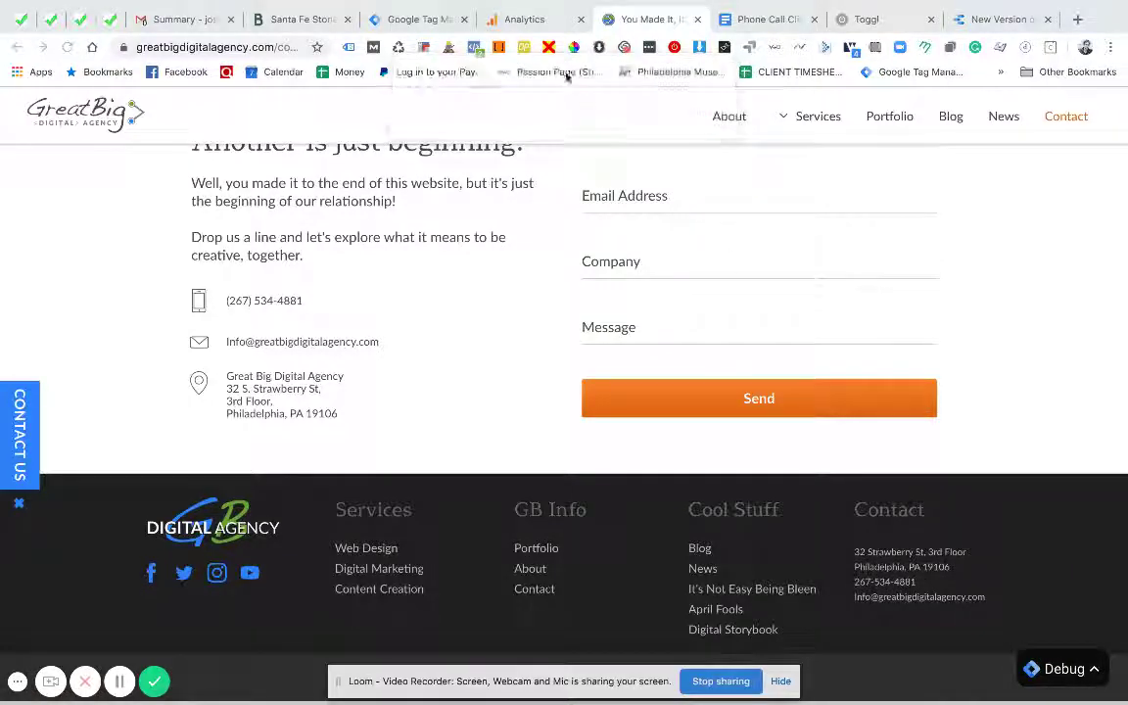
click(529, 19)
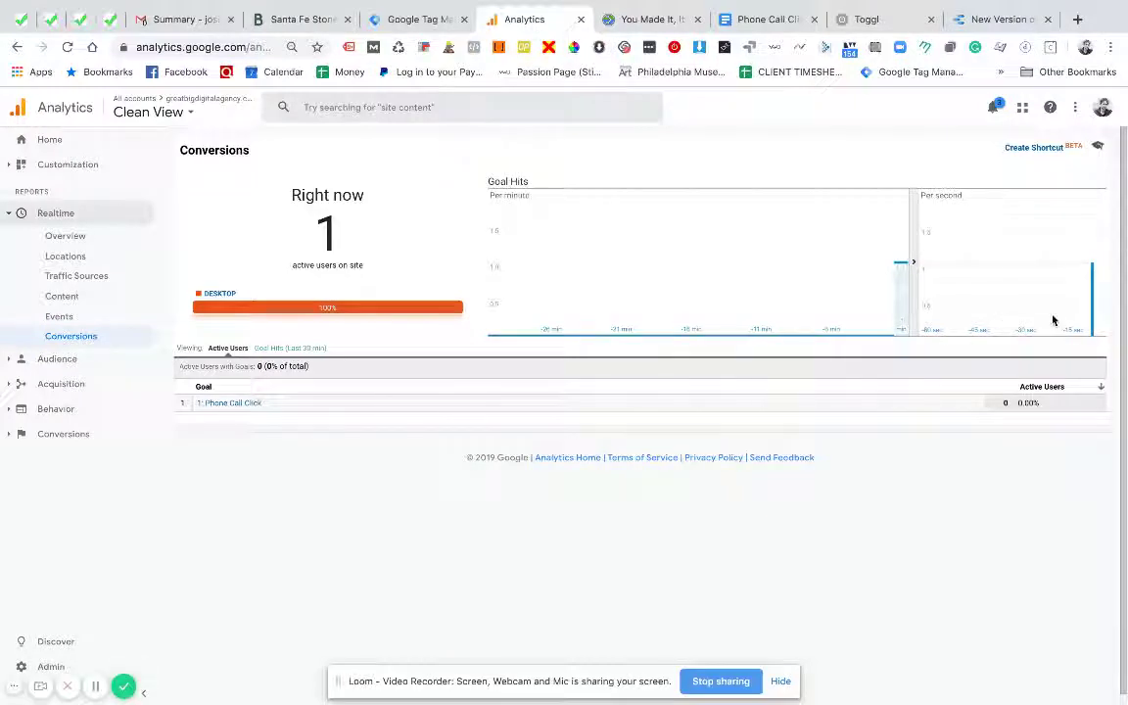